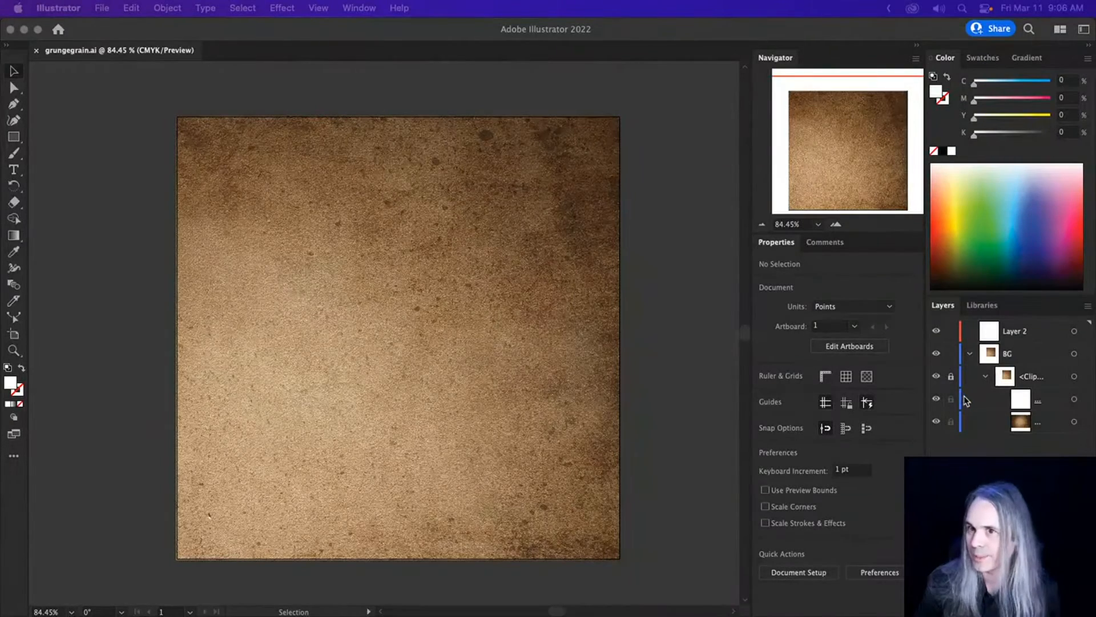
Select the locked clip group in the BG layer, then hide and reshow it to check the textured background.
left_click(1049, 377)
left_click(1046, 378)
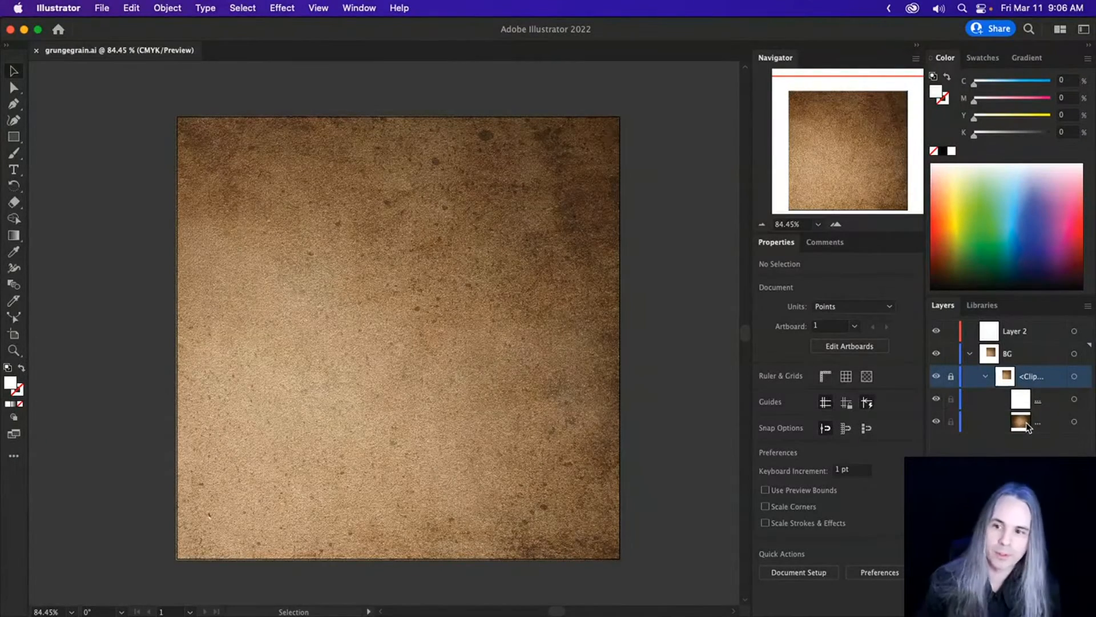
left_click(936, 377)
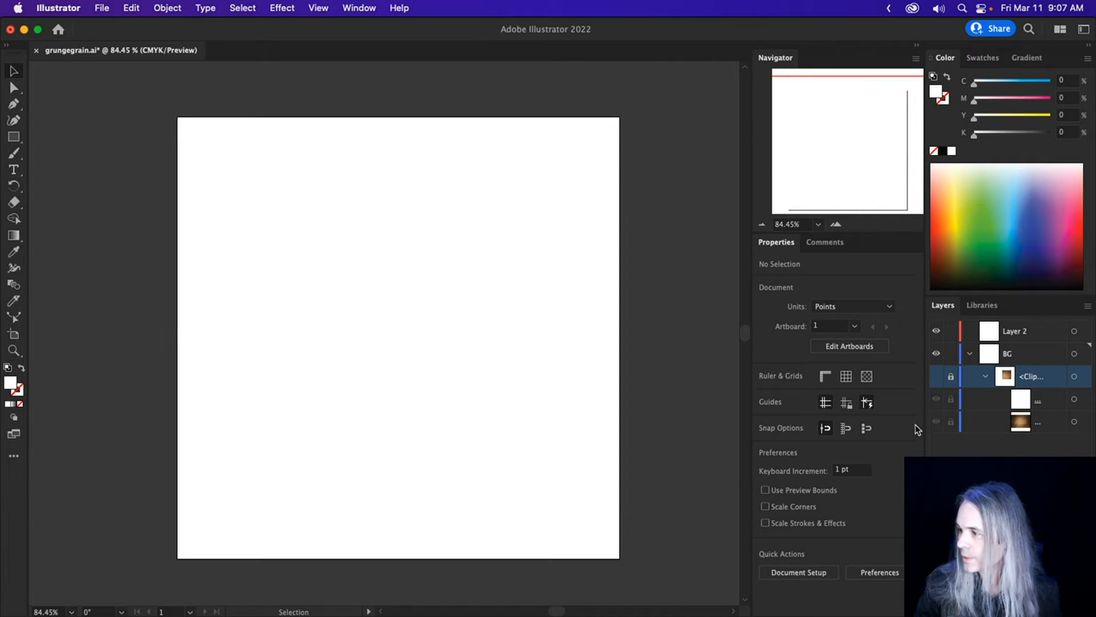
left_click(937, 376)
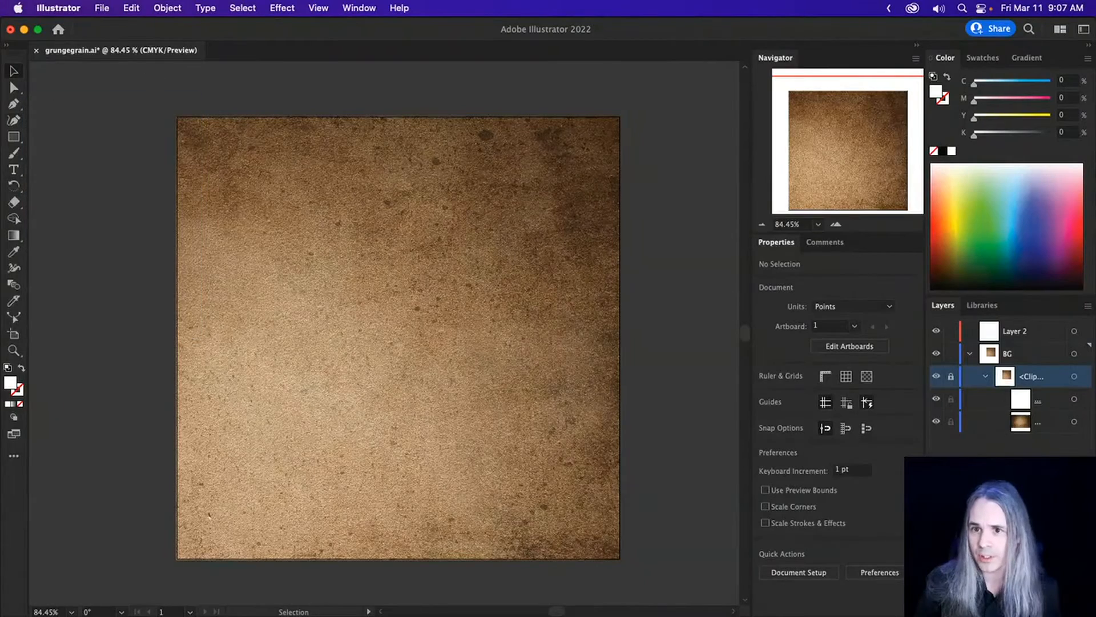
Draw a white circle about 458 pt in diameter and move its centre to about X 300 pt, Y 278 pt.
left_click(14, 138)
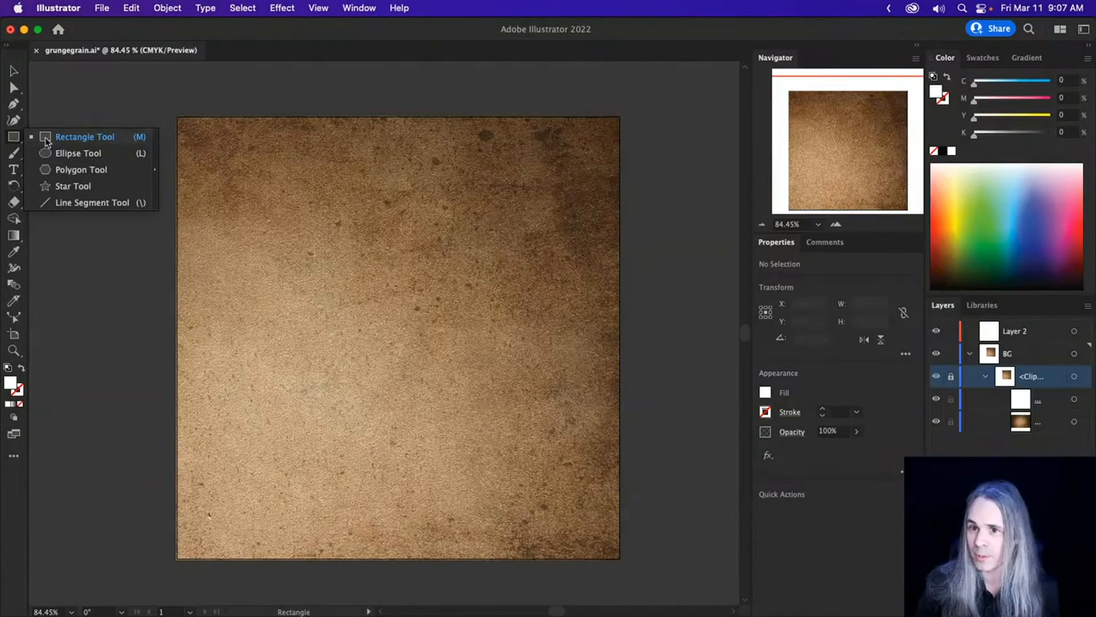
left_click(83, 153)
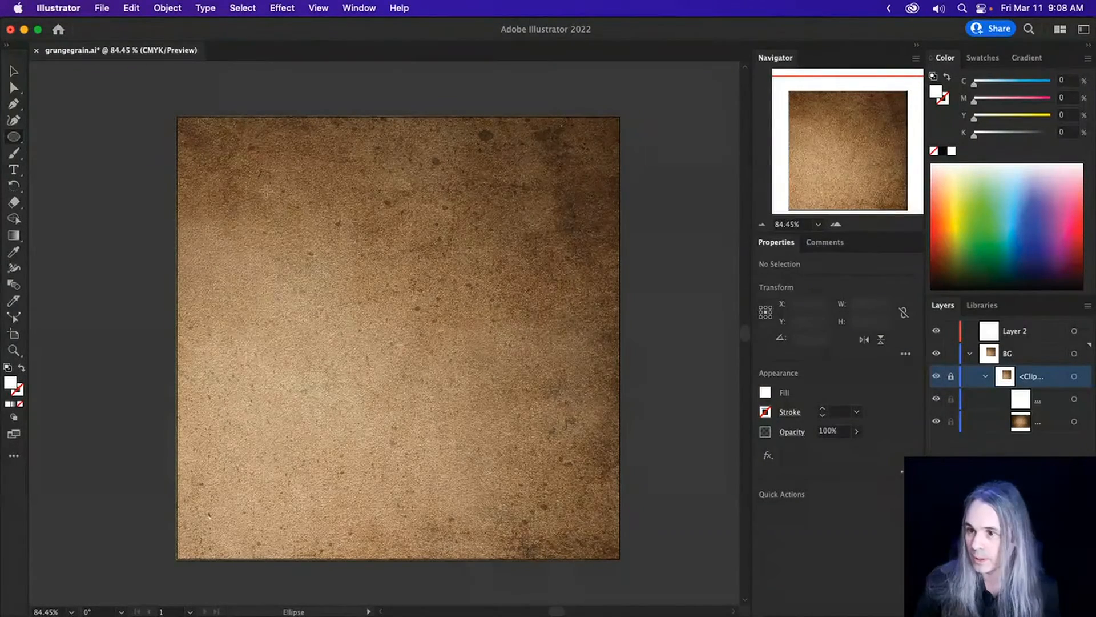
left_click_drag(263, 189, 599, 392)
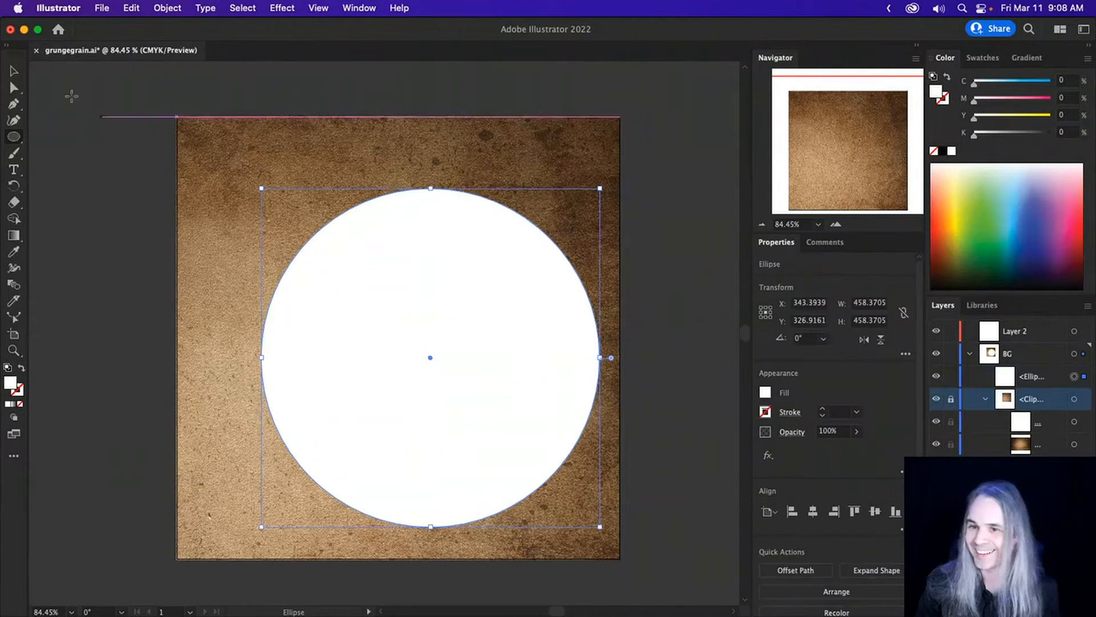
left_click(13, 71)
left_click_drag(450, 402, 425, 362)
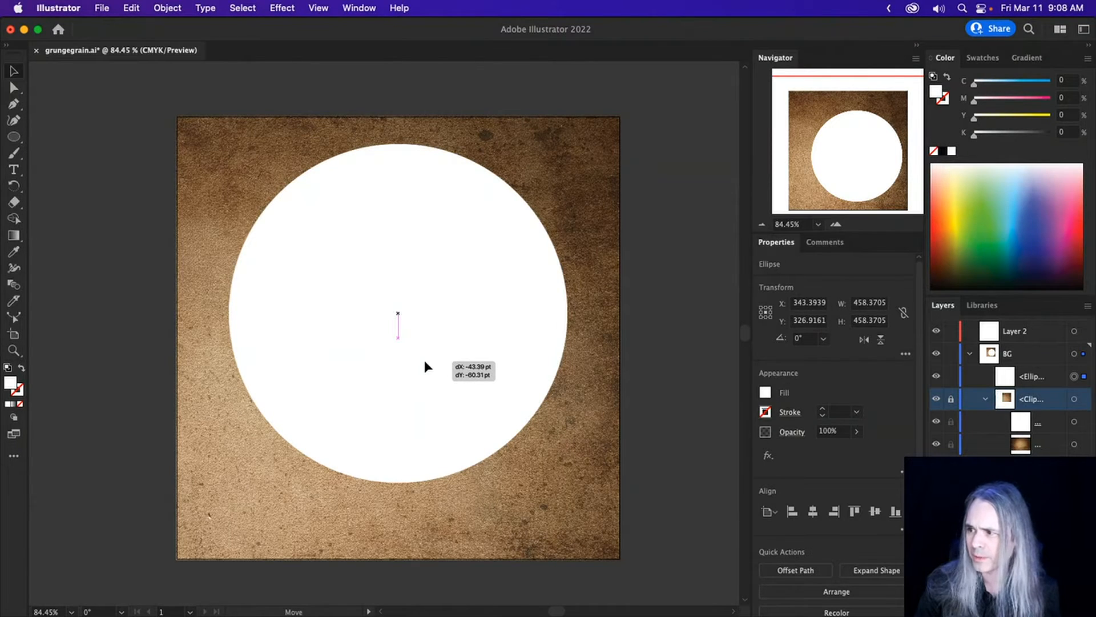
mouse_move(425, 361)
left_mouse_down()
mouse_move(392, 355)
mouse_move(430, 361)
mouse_move(428, 336)
mouse_move(426, 387)
mouse_move(426, 315)
mouse_move(423, 385)
mouse_move(424, 370)
left_mouse_up()
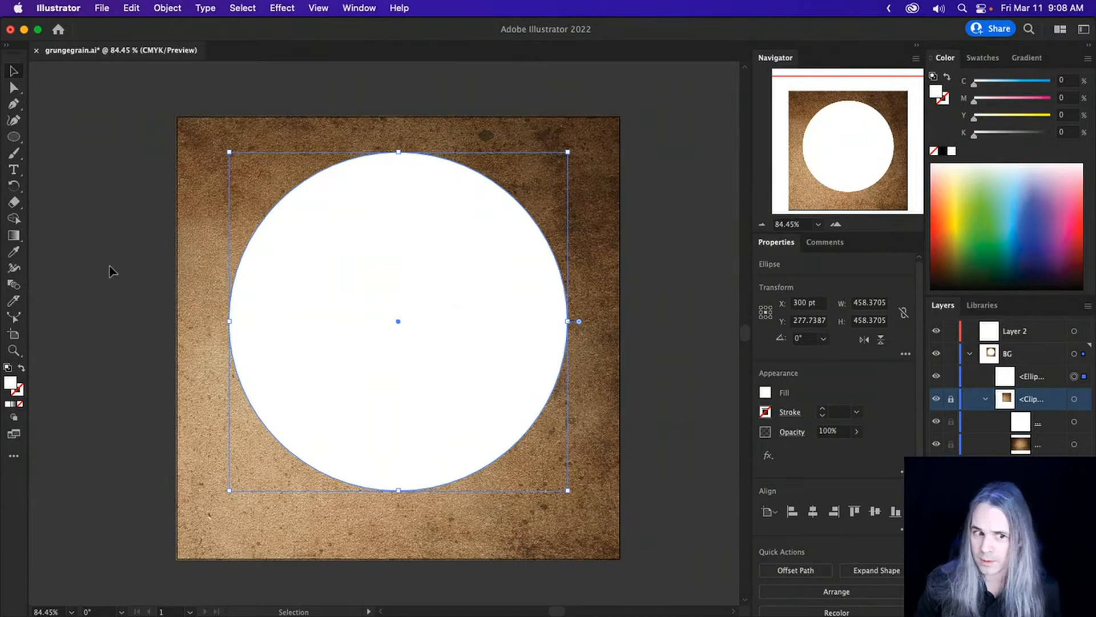
Add four diagonal Curvature tool points to the circle, pulling the lower two inward and the upper two outward.
left_click(15, 105)
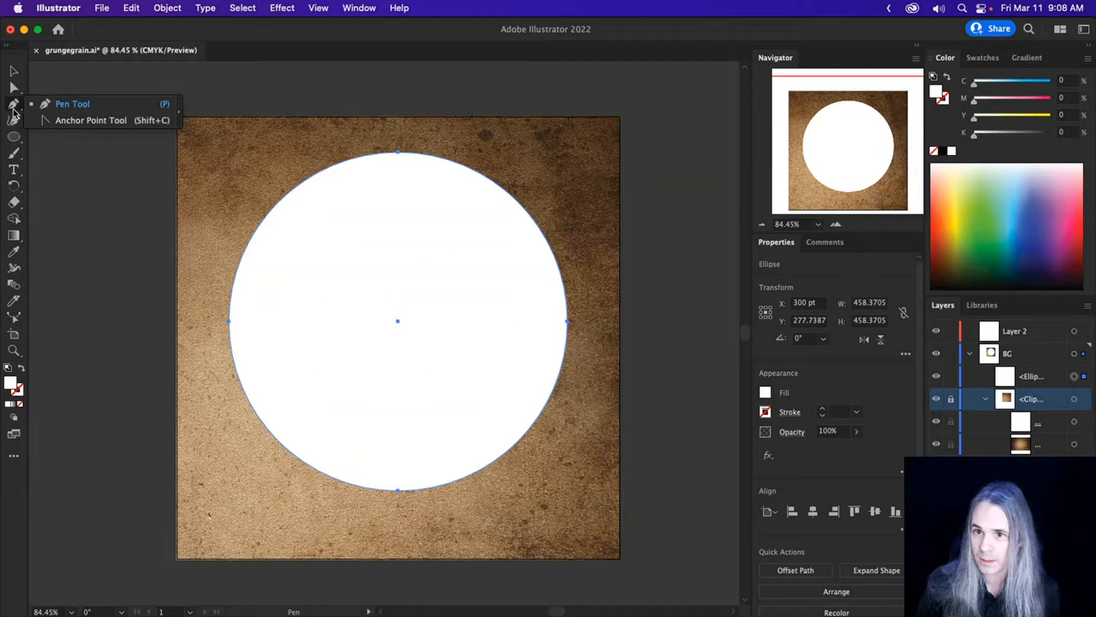
left_click(14, 120)
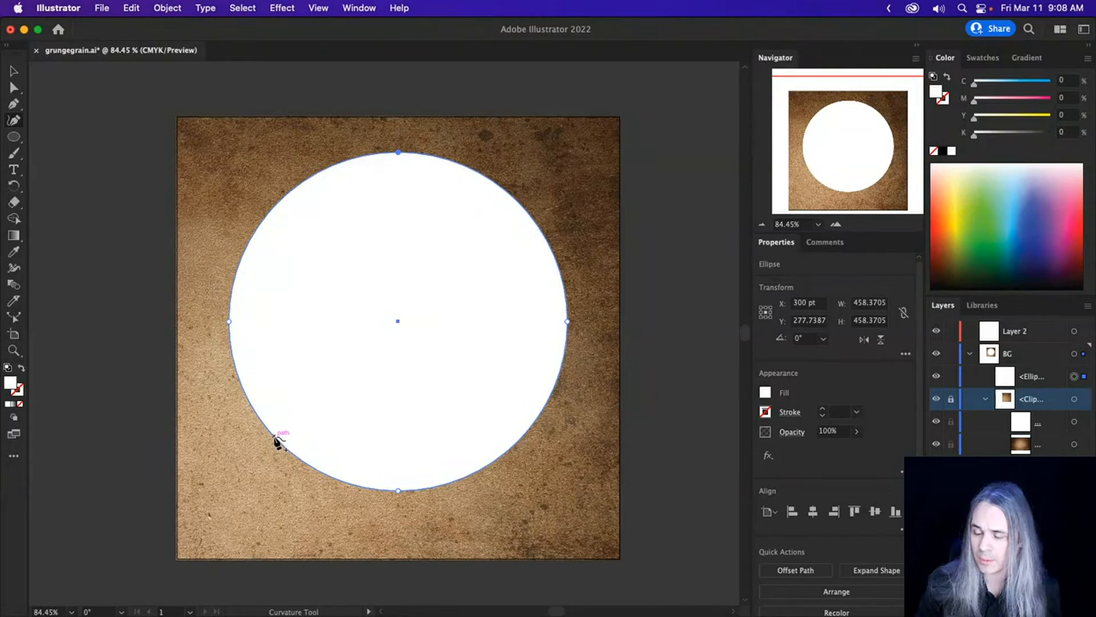
left_click_drag(274, 437, 297, 422)
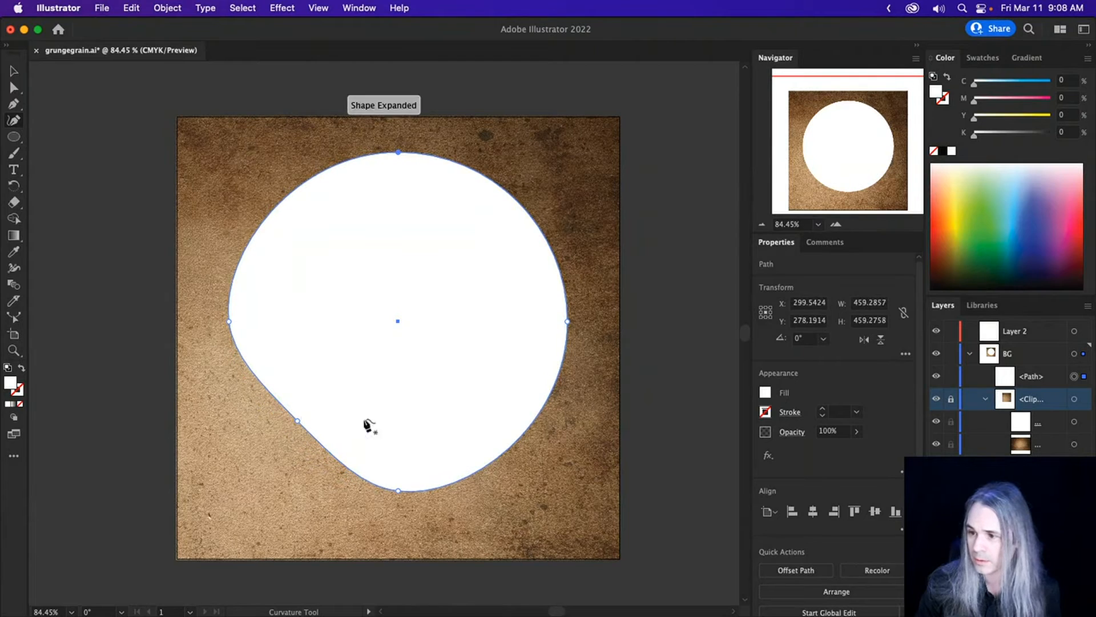
left_click(530, 420)
left_click_drag(530, 421, 506, 417)
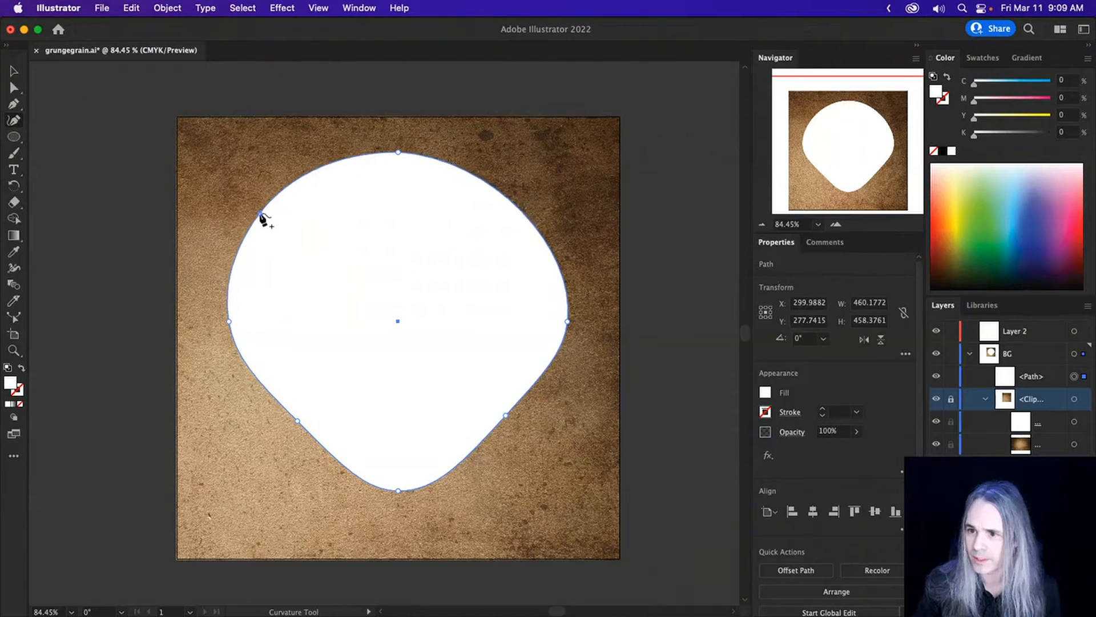
left_click(259, 205)
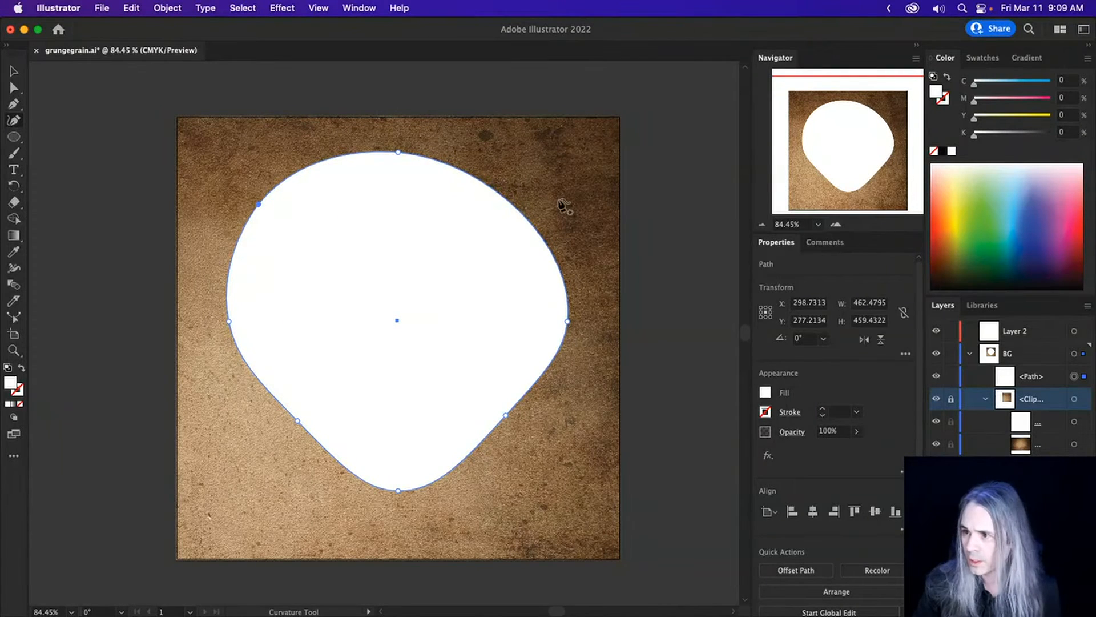
left_click_drag(517, 208, 538, 200)
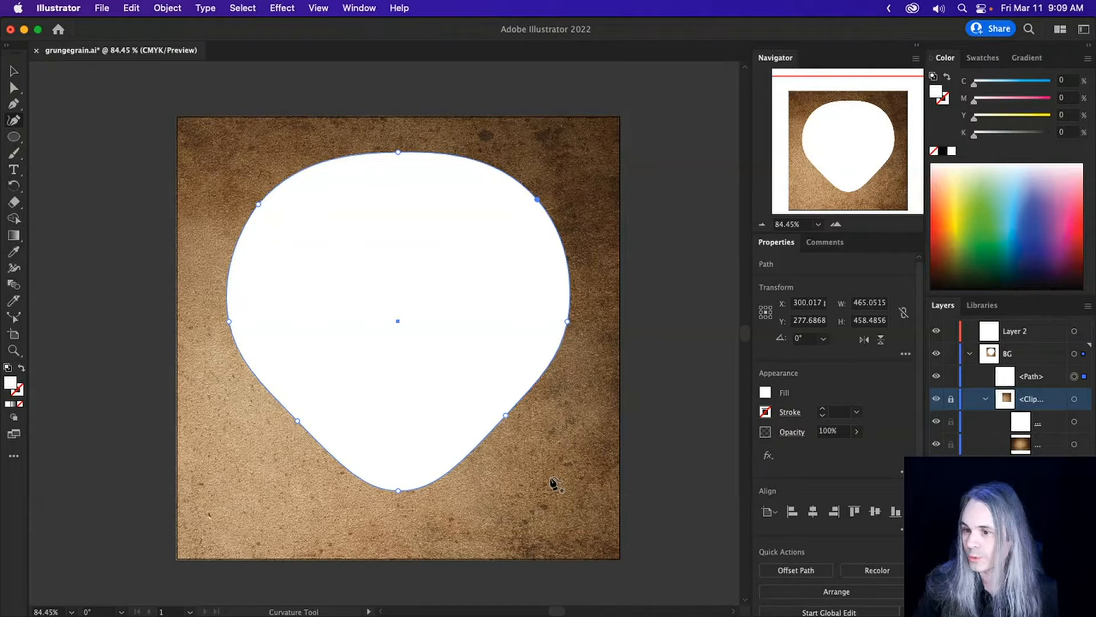
Add a bulging curvature point at each cheek and shift the two side anchors slightly inward and up.
left_click(257, 377)
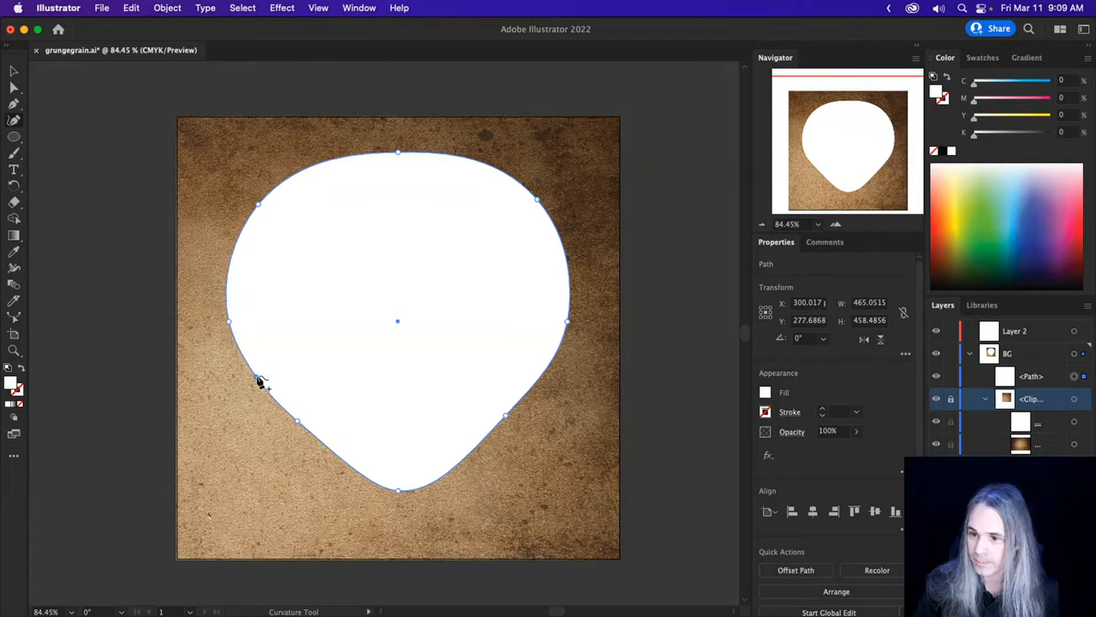
left_click_drag(256, 377, 249, 376)
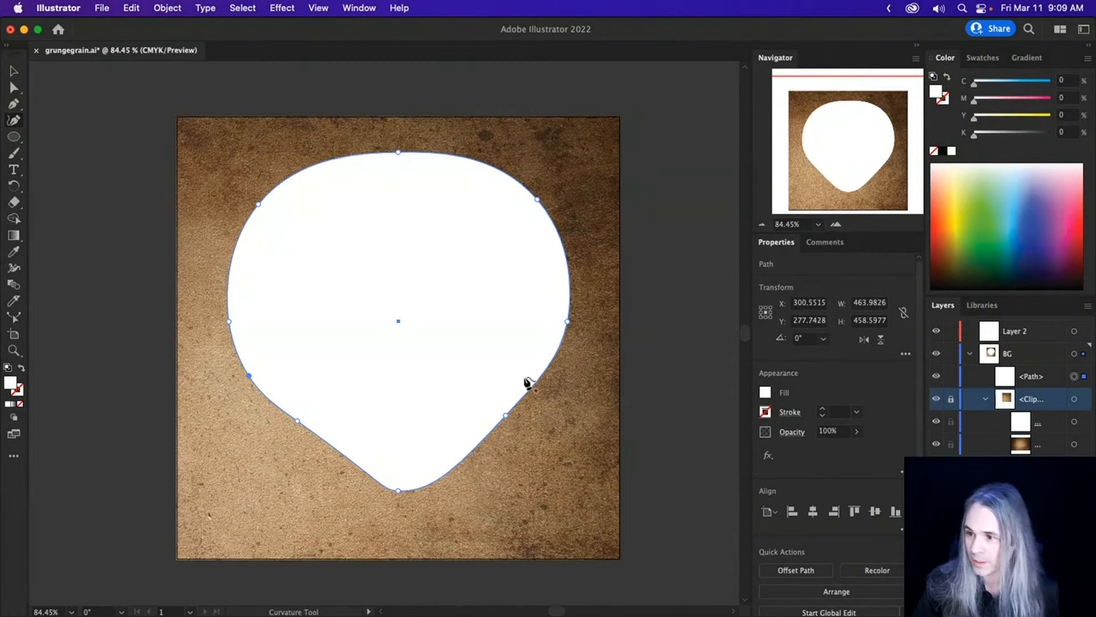
left_click_drag(532, 379, 548, 378)
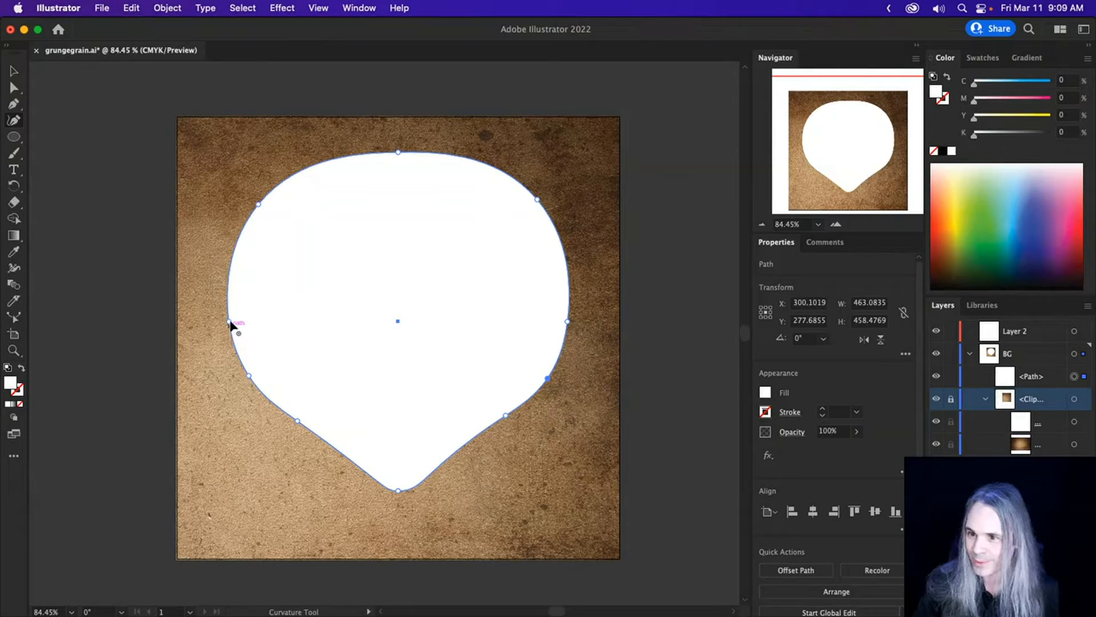
left_click_drag(230, 323, 233, 310)
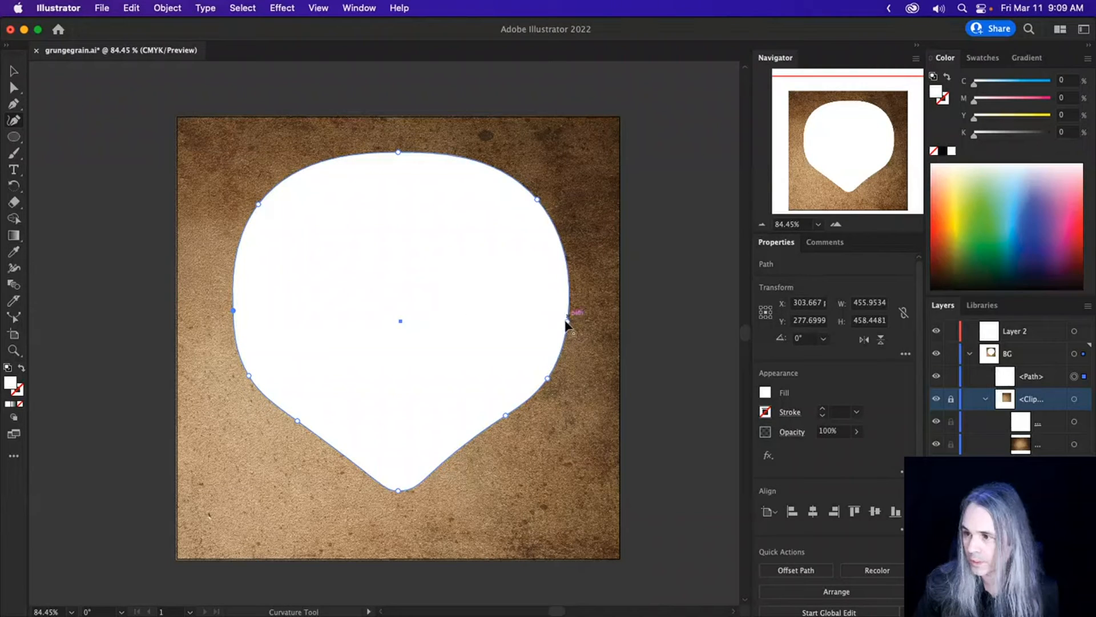
left_click_drag(568, 322, 565, 308)
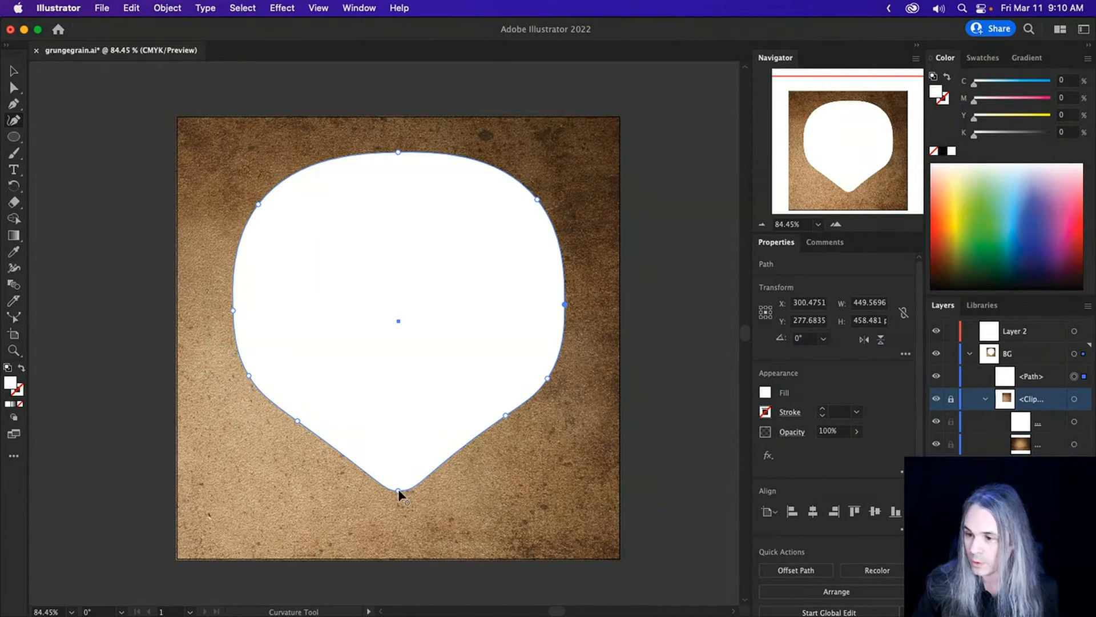
Shape a narrow jaw with added points beside the chin, pulling in the notches below the cheeks and flattening the chin.
left_click_drag(451, 459, 452, 479)
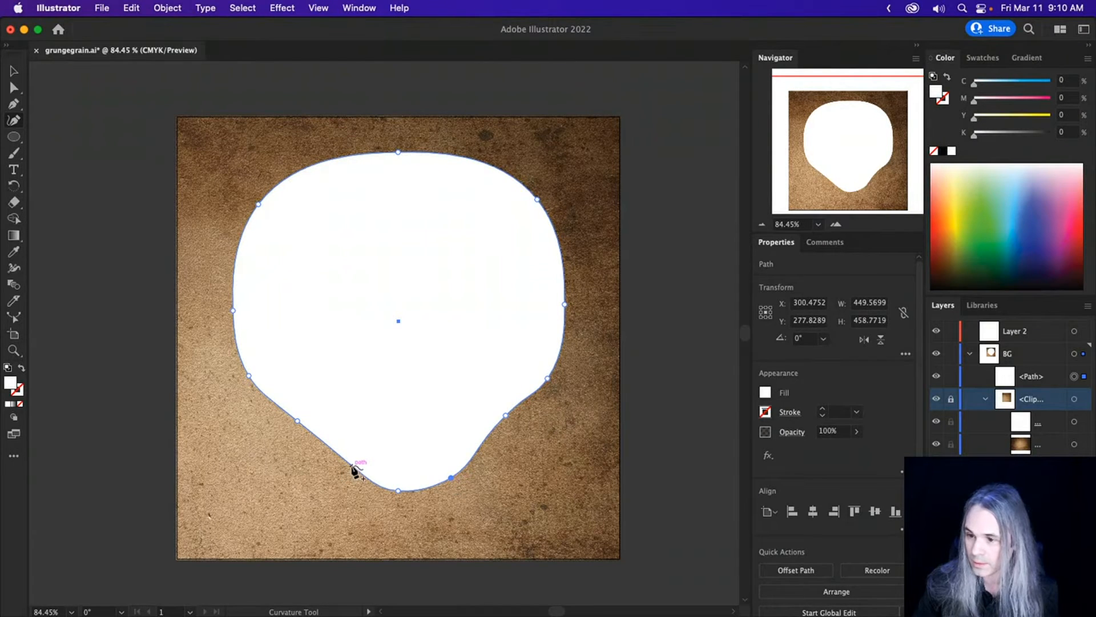
left_click_drag(354, 464, 349, 477)
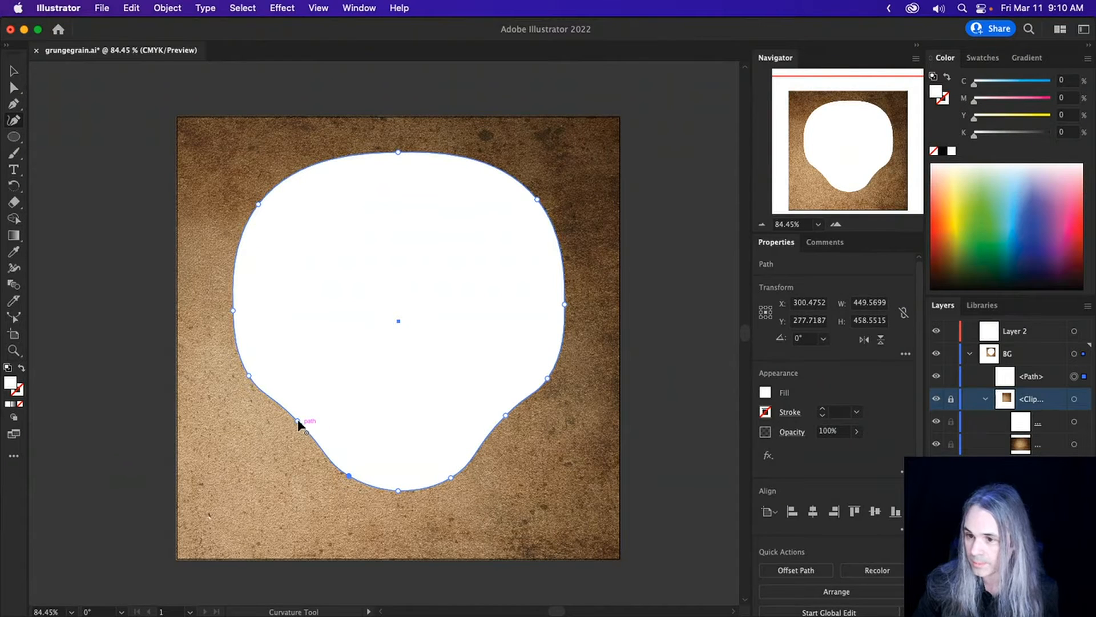
left_click_drag(298, 421, 312, 404)
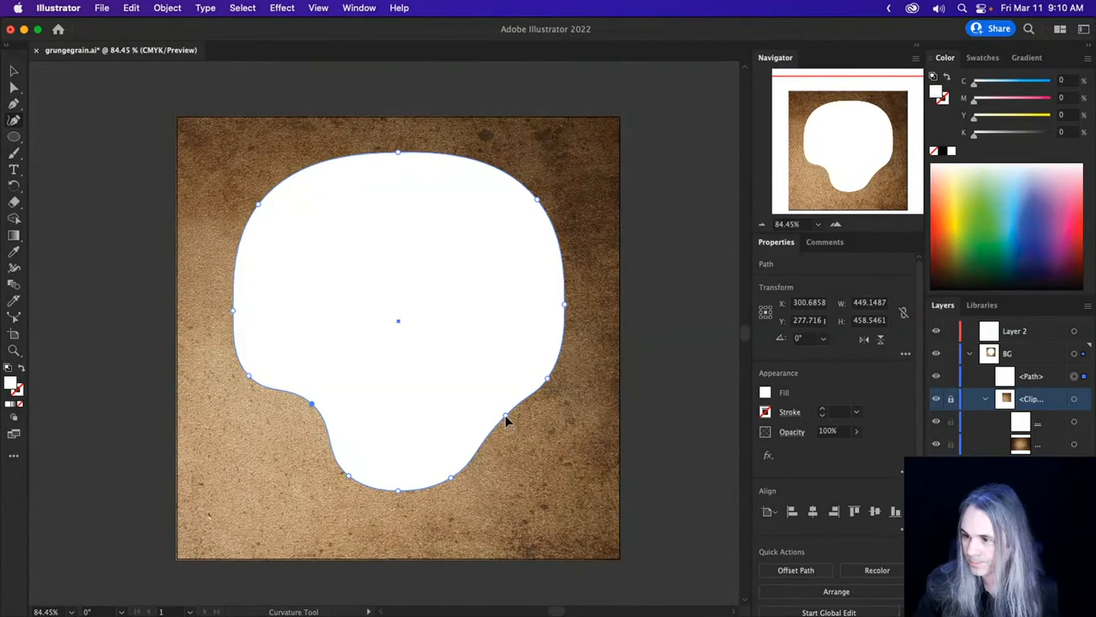
left_click_drag(505, 417, 485, 406)
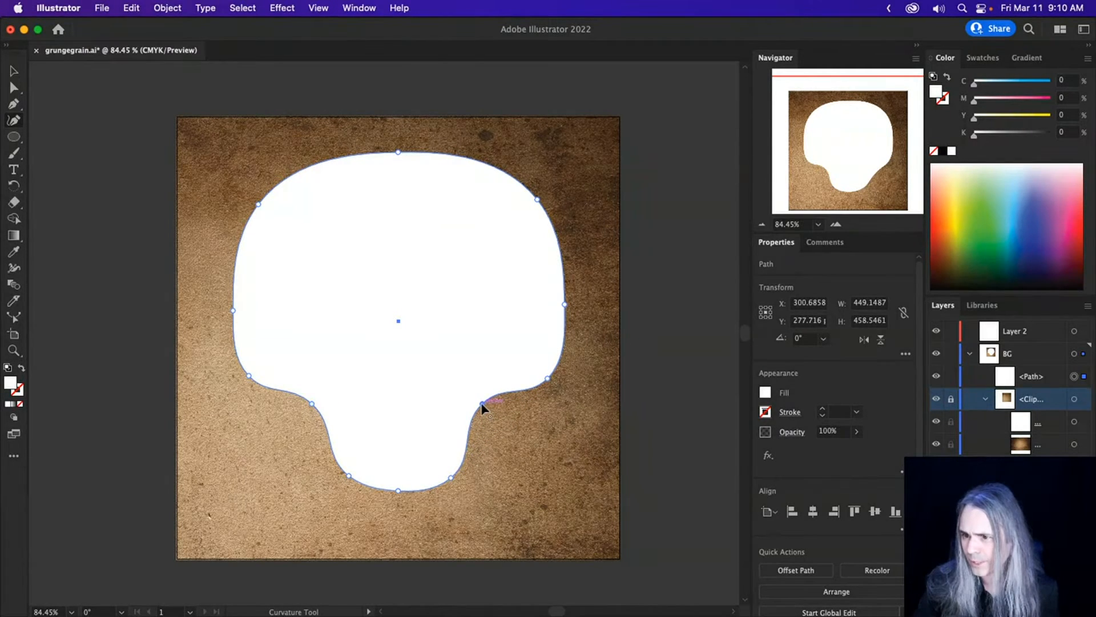
left_click_drag(483, 408, 483, 404)
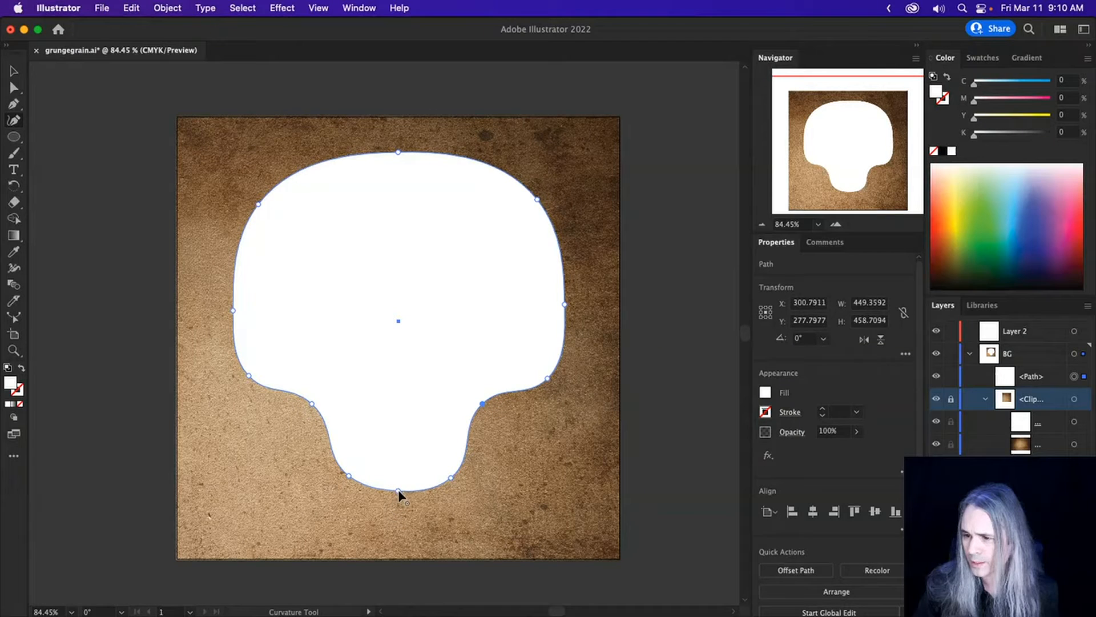
left_click_drag(399, 489, 454, 476)
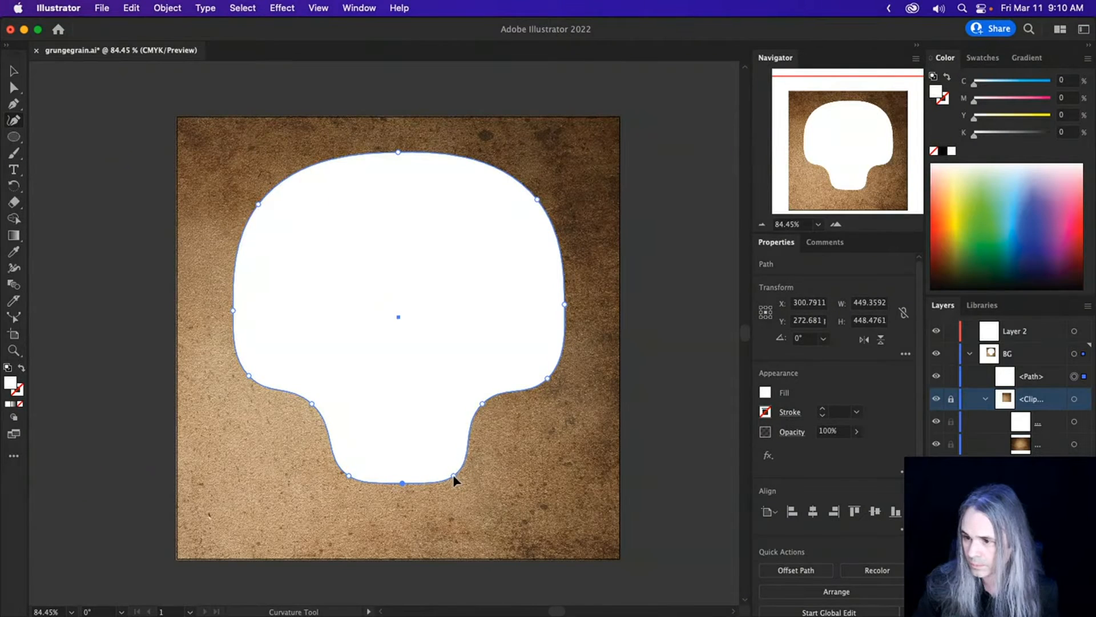
left_click_drag(453, 474, 453, 473)
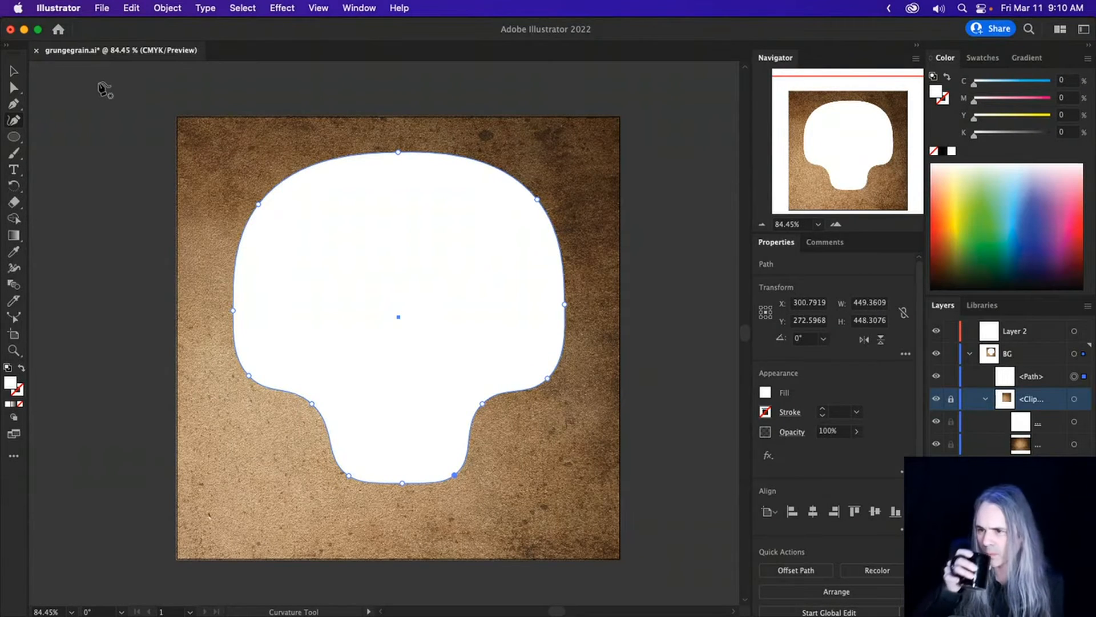
Adjust the upper direction handles of the left and right cheek anchors with Direct Selection to refine the side curves.
left_click(15, 87)
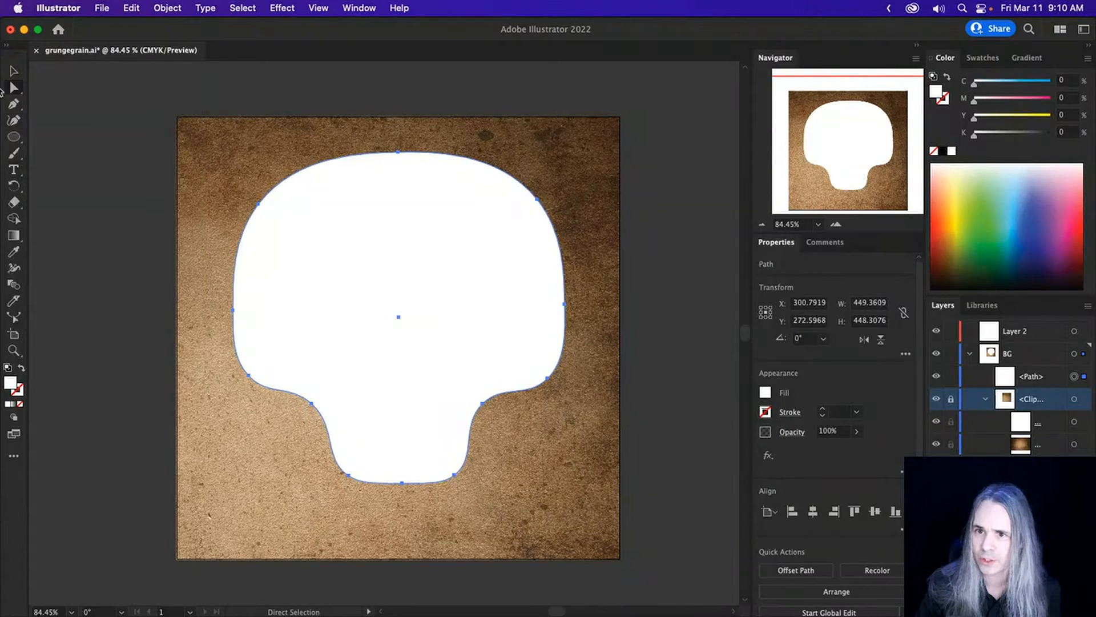
left_click(233, 310)
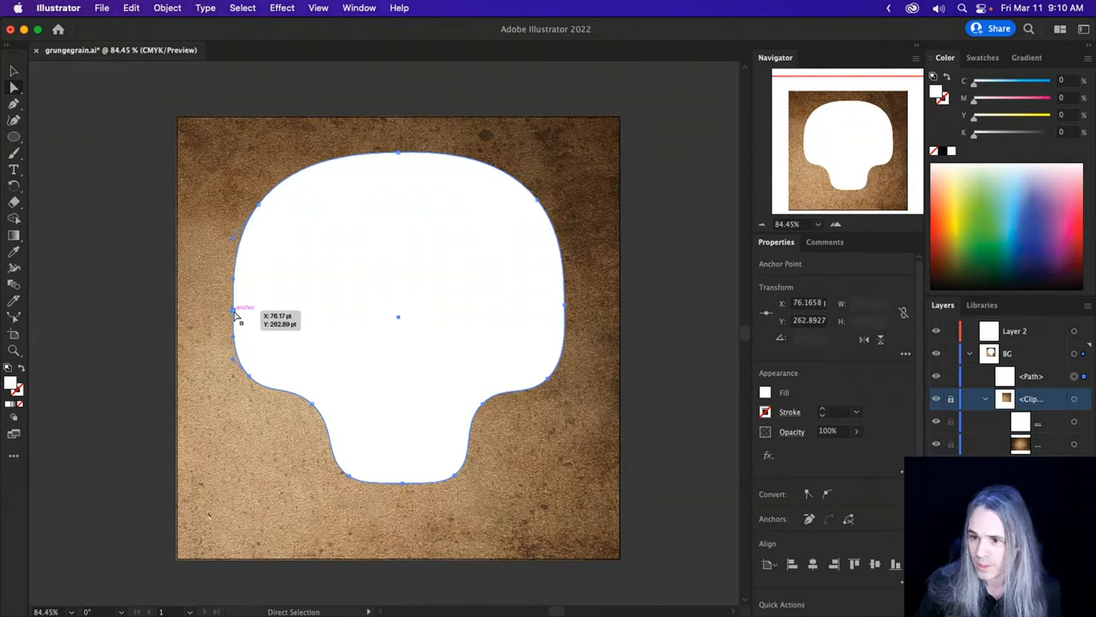
left_click(249, 376)
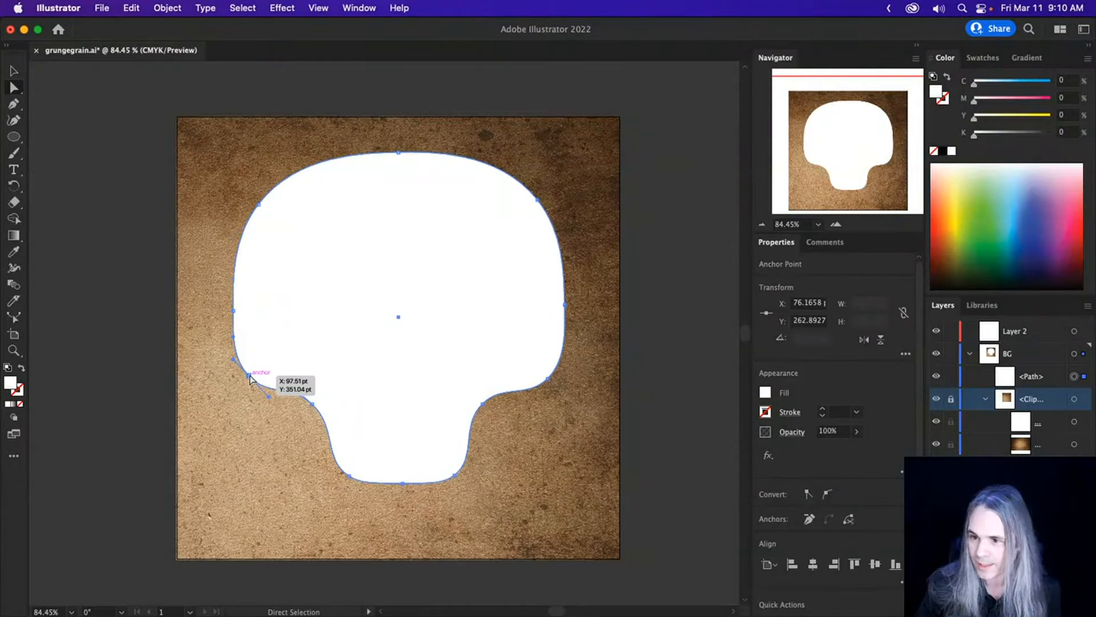
left_click_drag(233, 362, 234, 351)
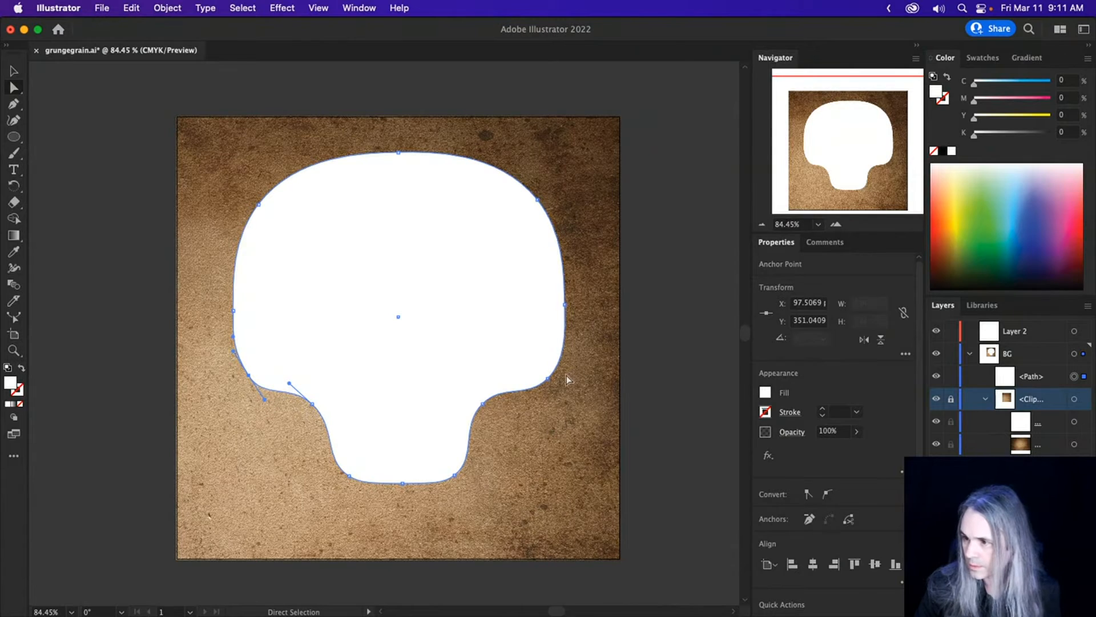
left_click(548, 379)
left_click_drag(565, 362, 562, 363)
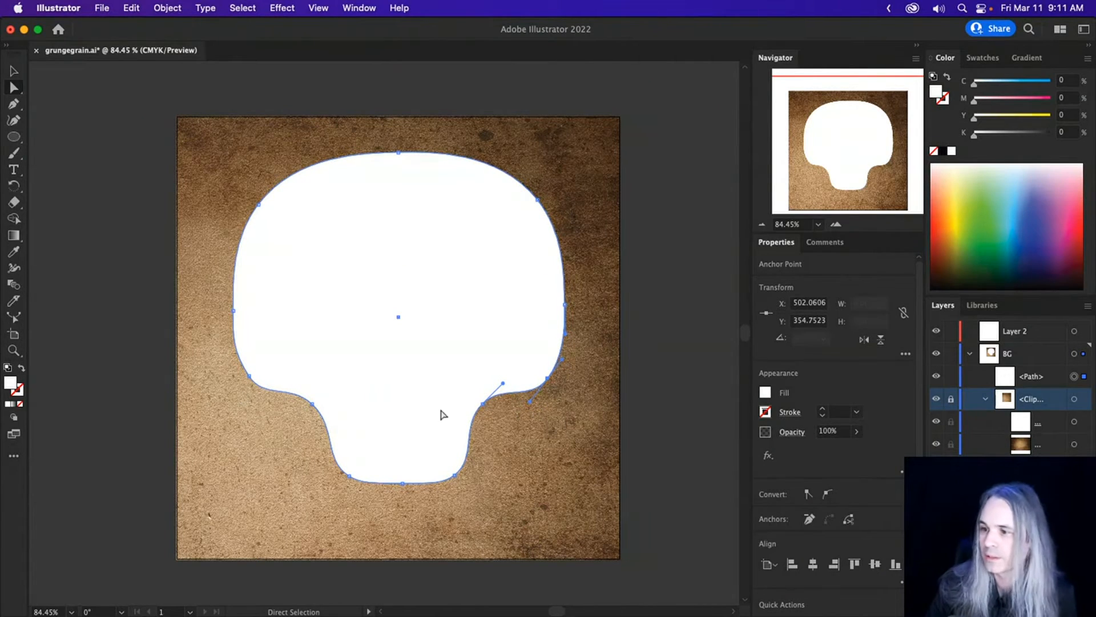
Flatten the curves under both cheeks by adjusting the handles of the two jaw-notch anchors and the right cheek anchor.
left_click(482, 405)
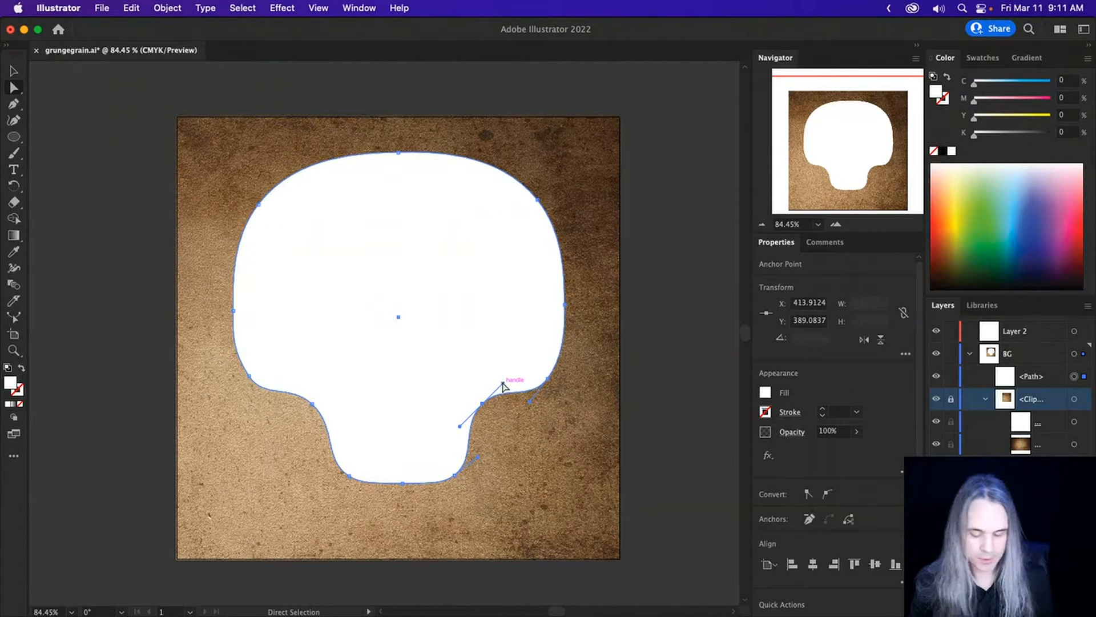
left_click_drag(503, 384, 501, 395)
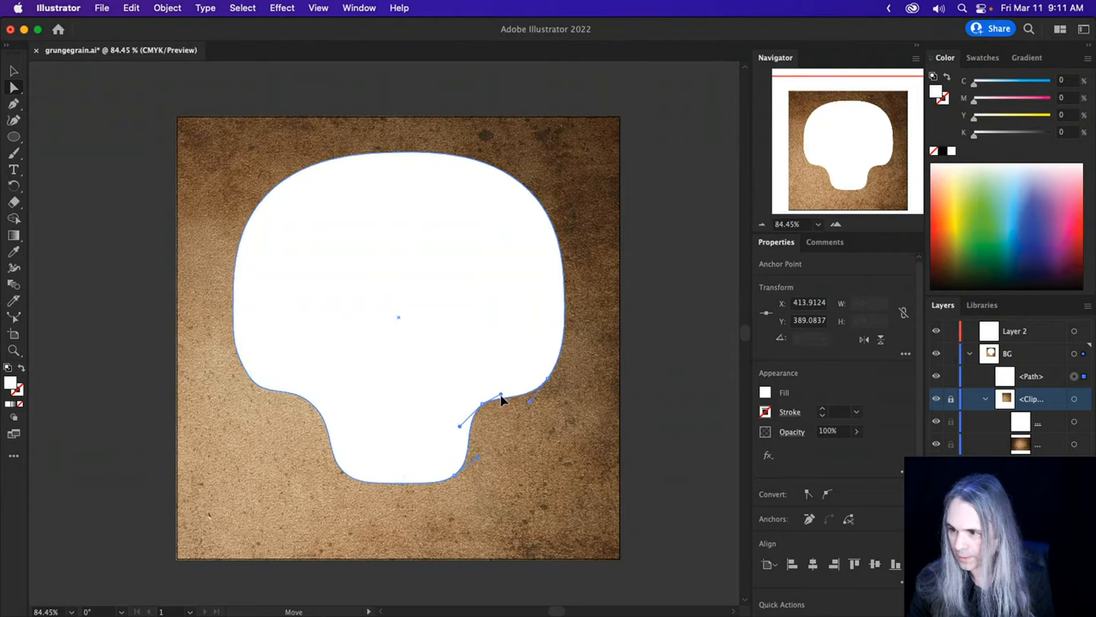
left_click(312, 403)
left_click_drag(289, 384, 286, 391)
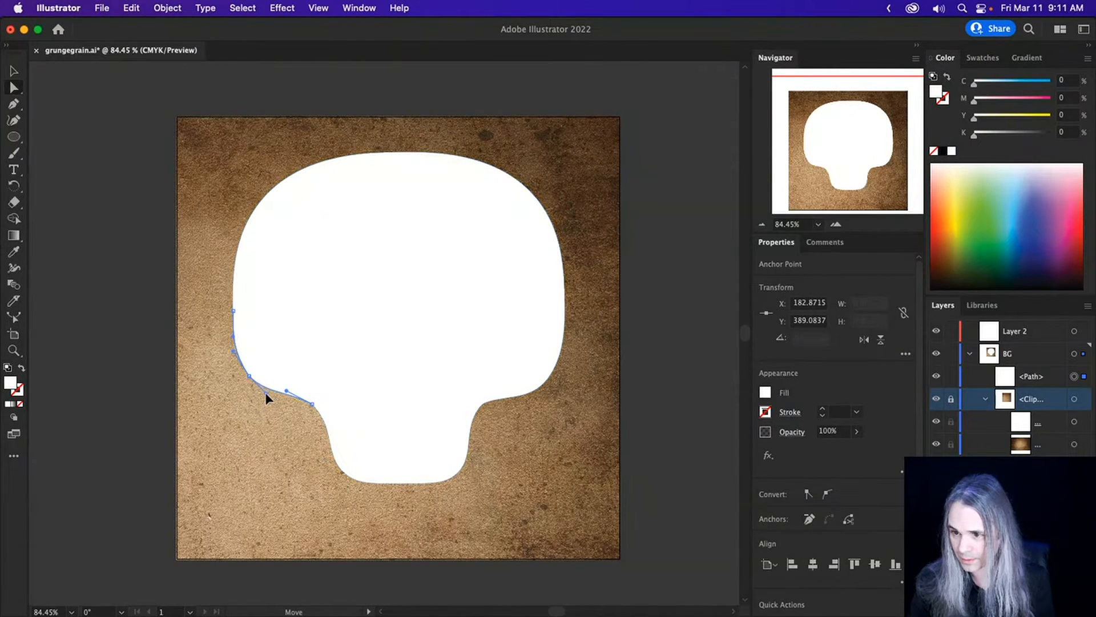
left_click(548, 378)
left_click_drag(530, 401, 526, 395)
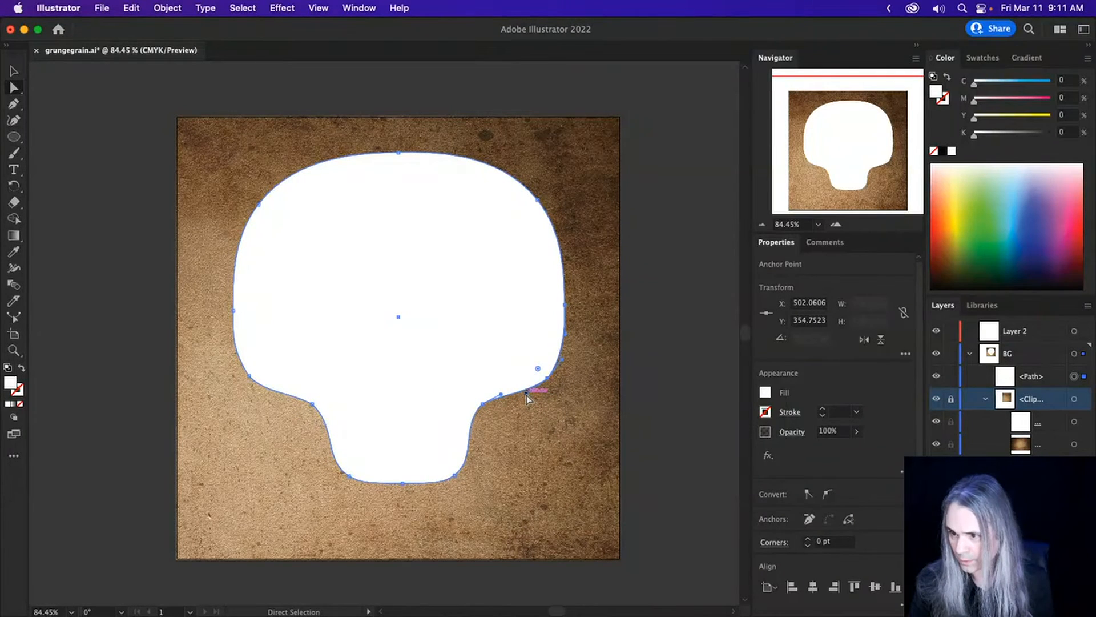
left_click(455, 475)
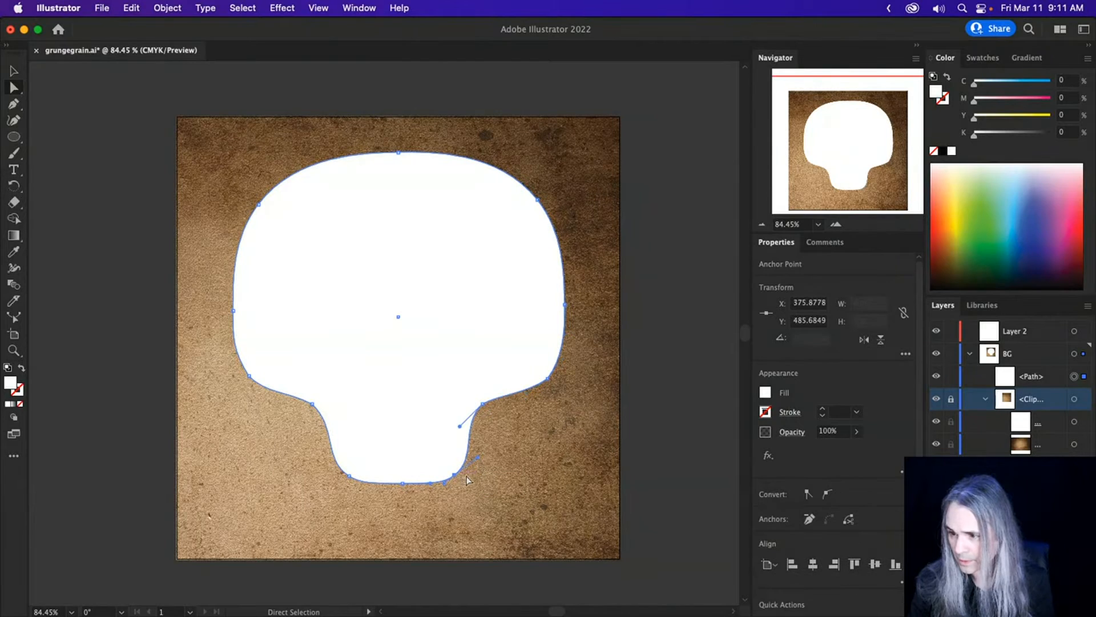
left_click_drag(477, 457, 462, 458)
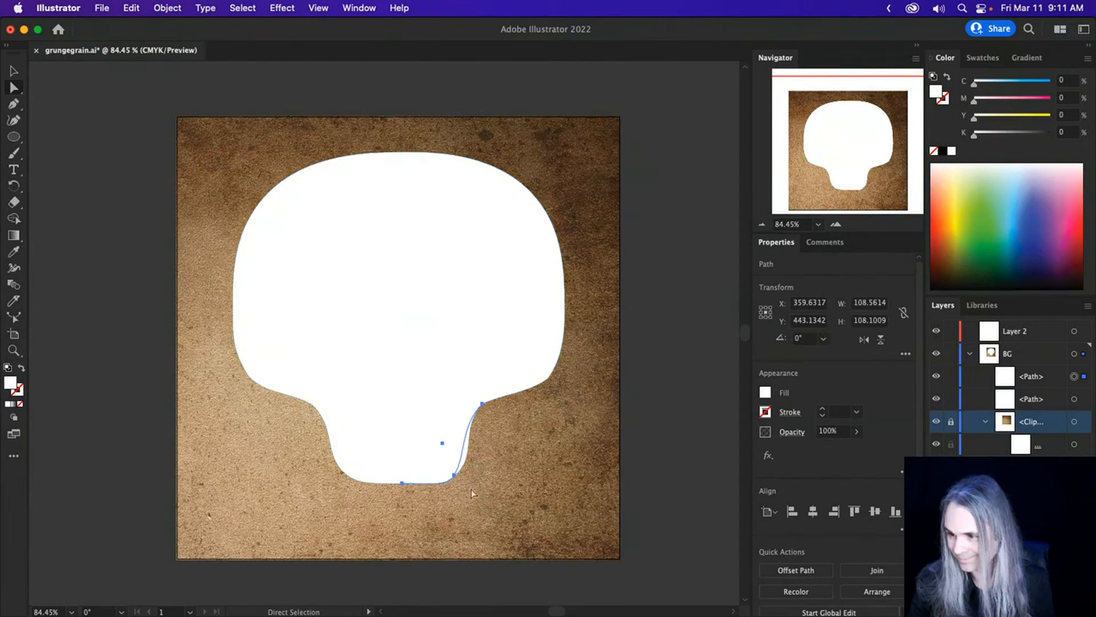
left_click(463, 463)
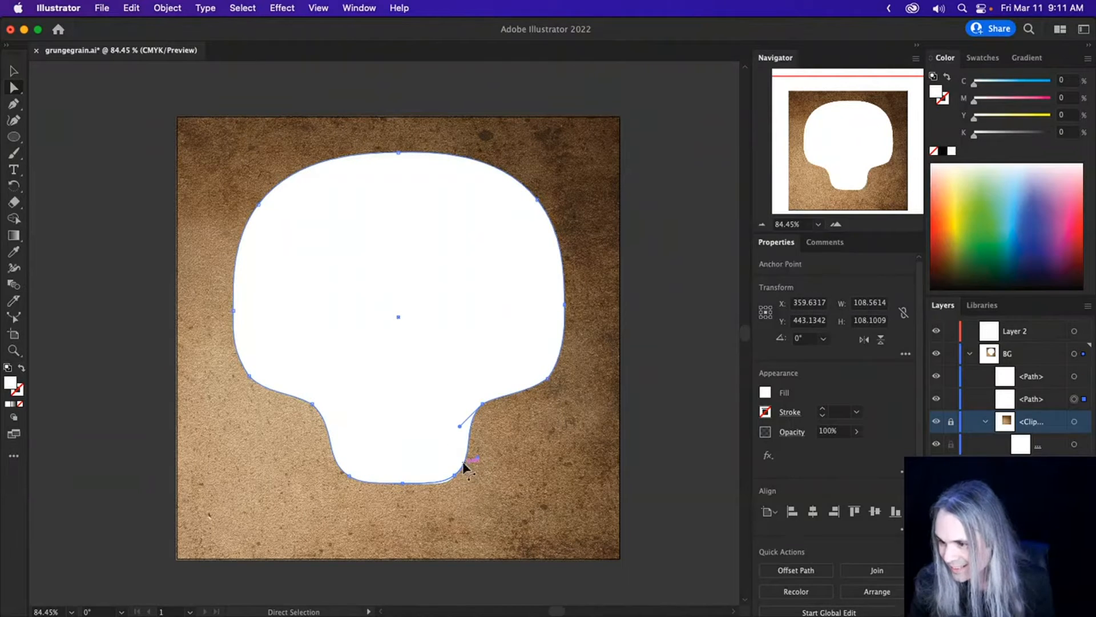
left_click(489, 496)
key("super+z")
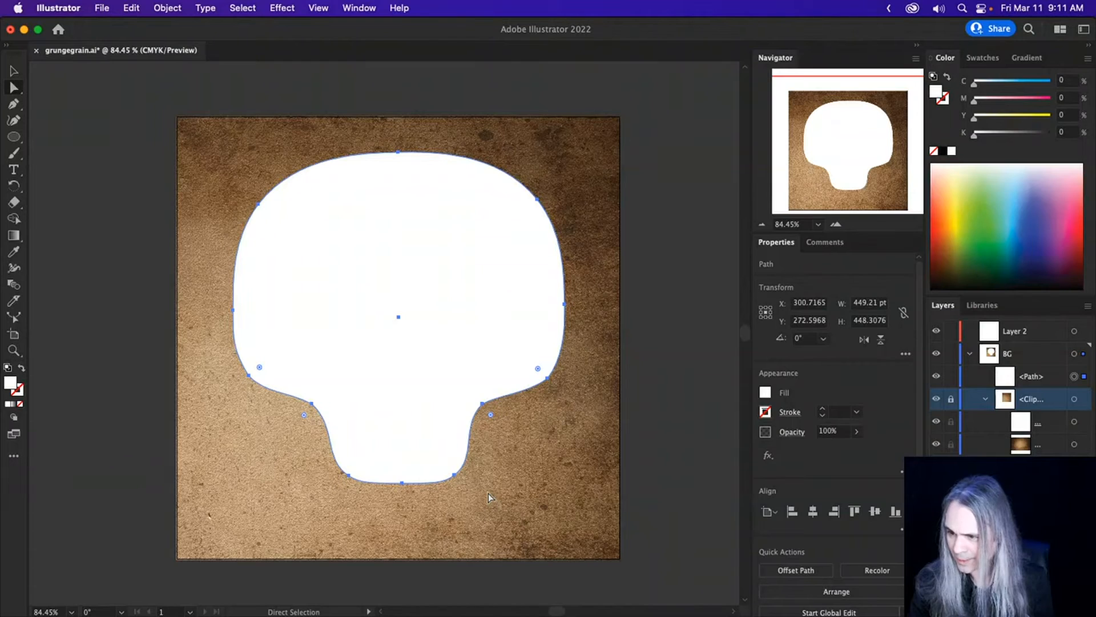
Pull the upper direction handles of both chin-corner anchors inward to straighten and narrow the sides of the jaw.
left_click(455, 475)
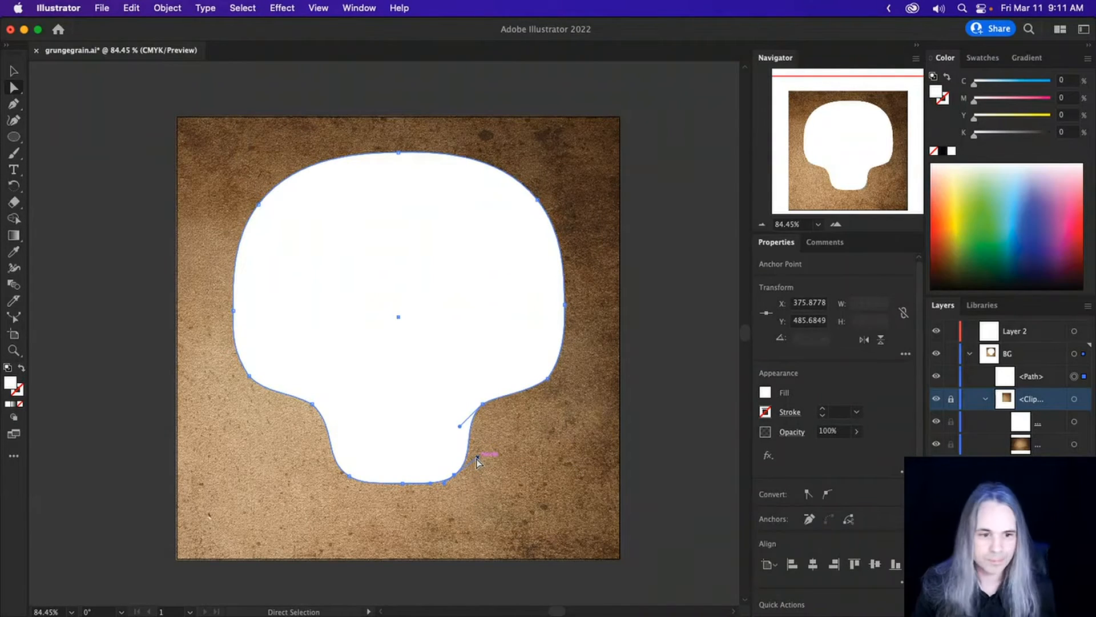
left_click_drag(477, 458, 468, 449)
left_click(346, 476)
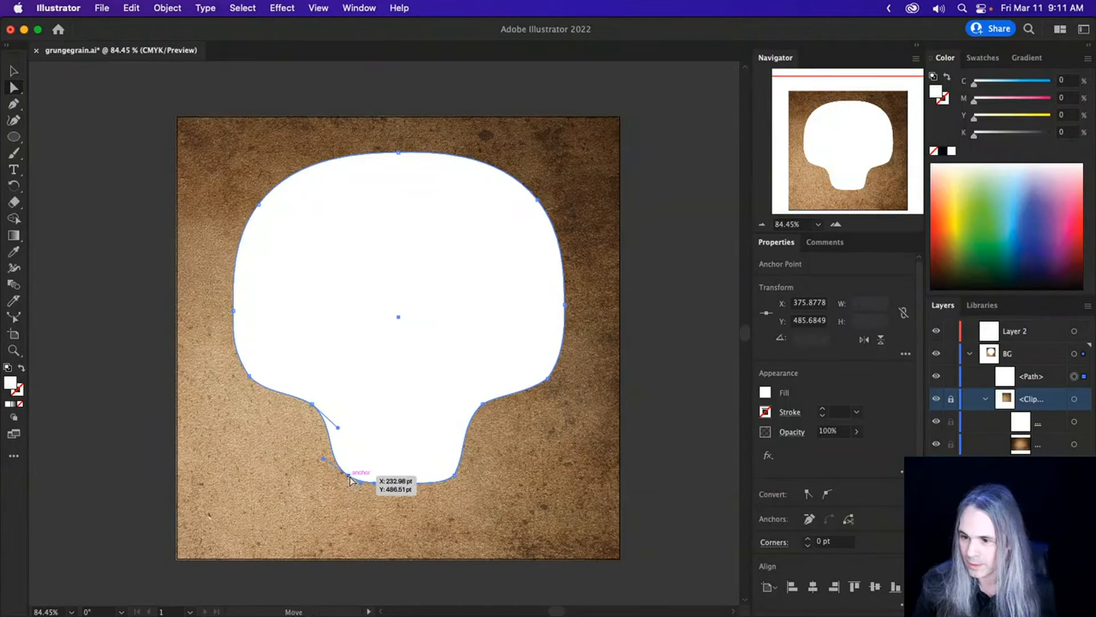
left_click_drag(323, 459, 348, 457)
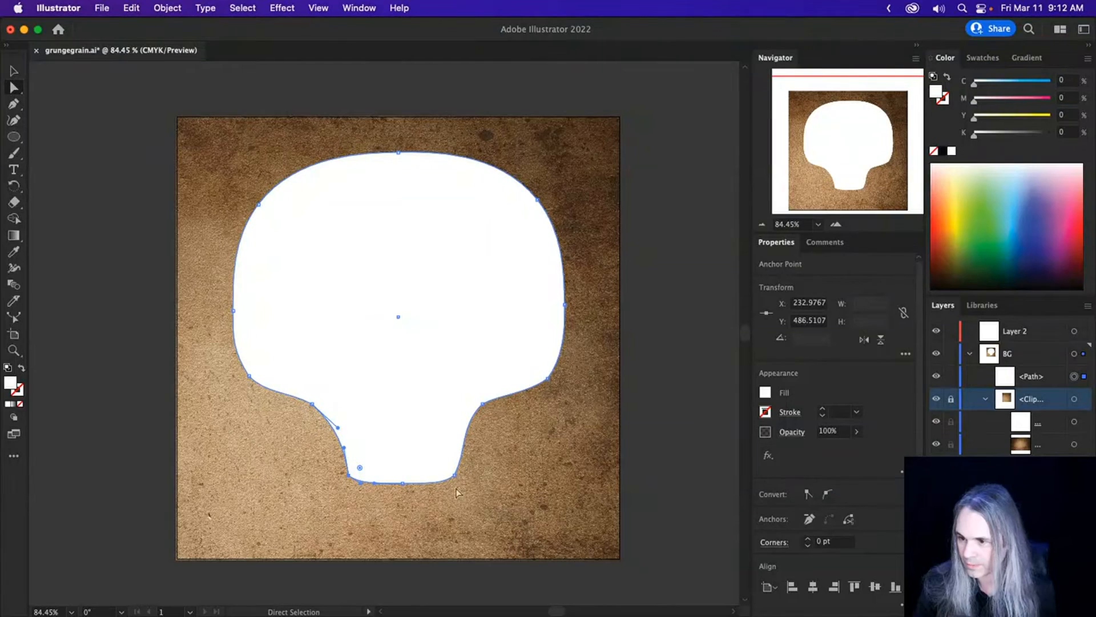
Tilt the bottom edge of the chin slightly with the bottom anchor's direction handles and save the document.
left_click_drag(402, 485, 431, 480)
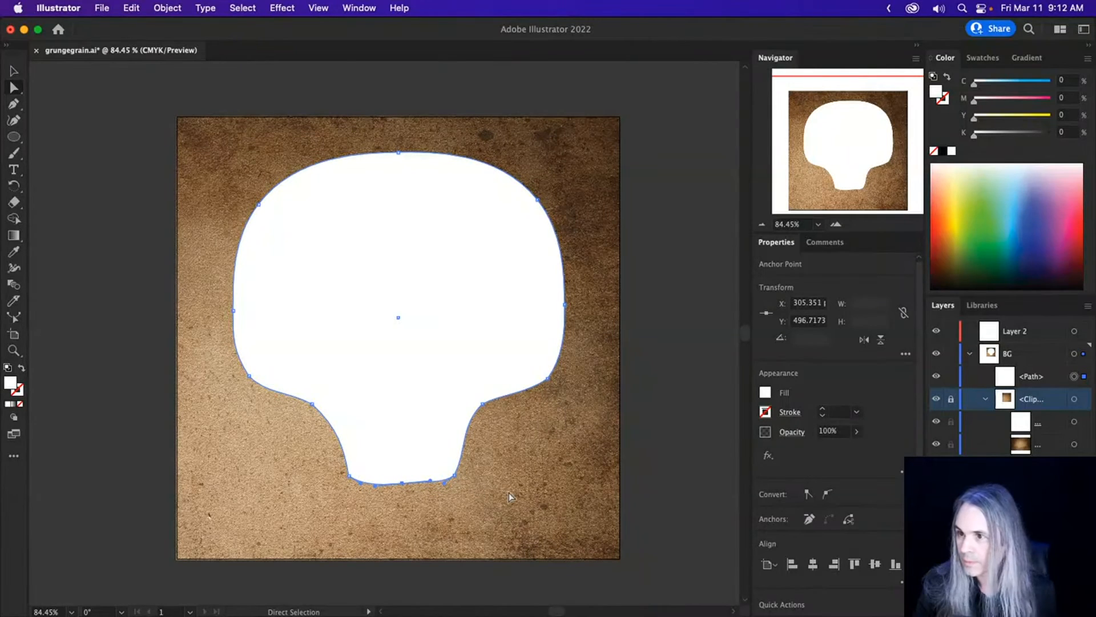
key("v")
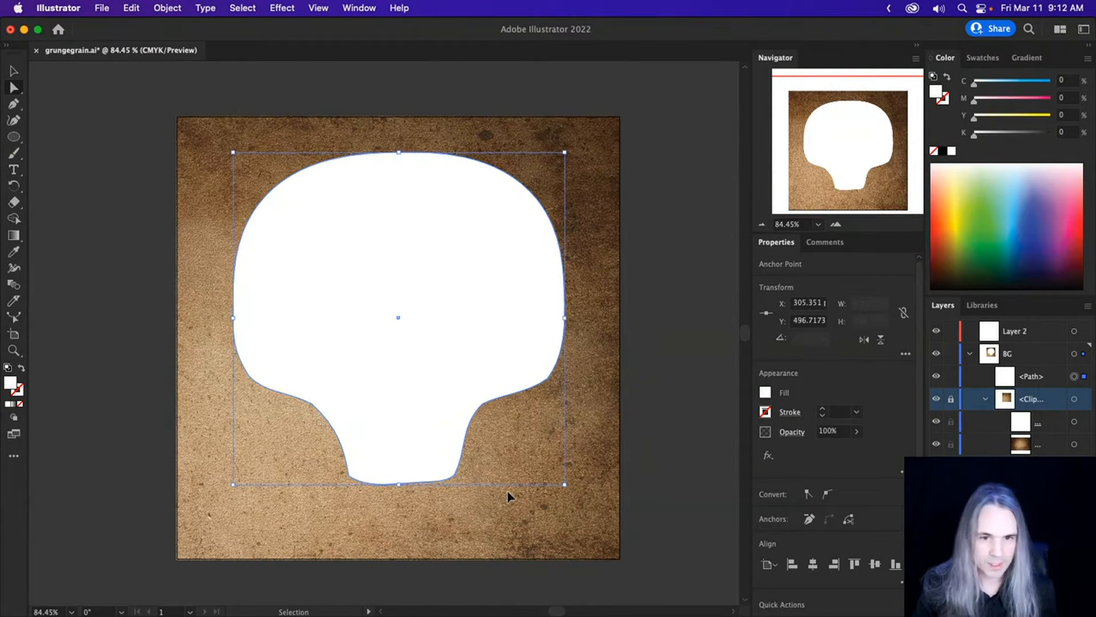
key("a")
key("super+s")
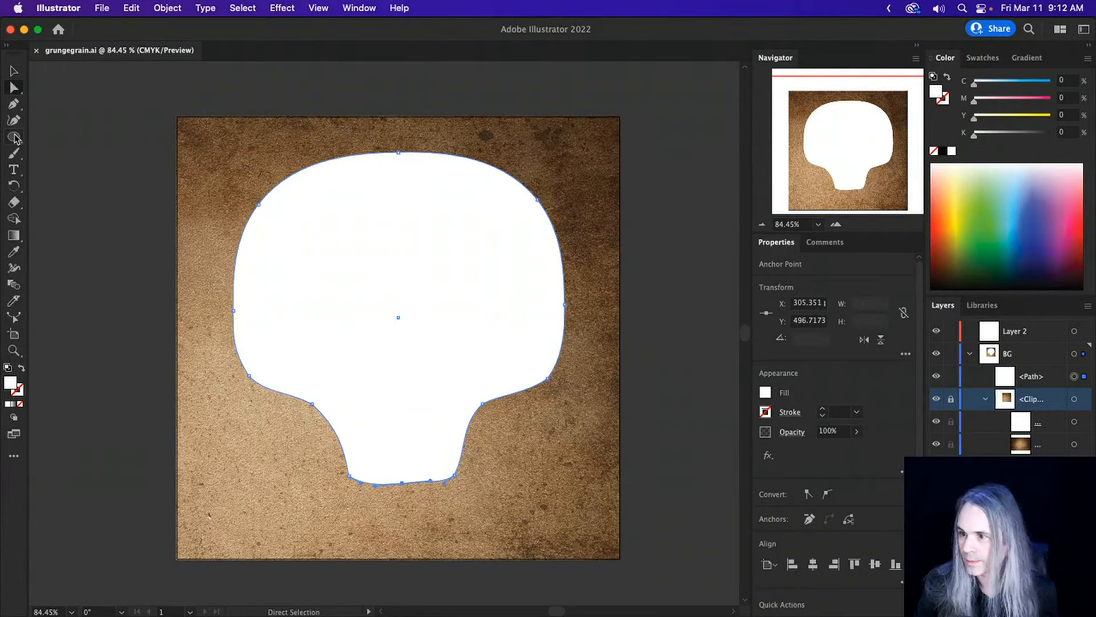
Raise the outer direction handles of both jaw-notch anchors to round the hollows under the cheeks, and deselect the shape.
left_click(312, 404)
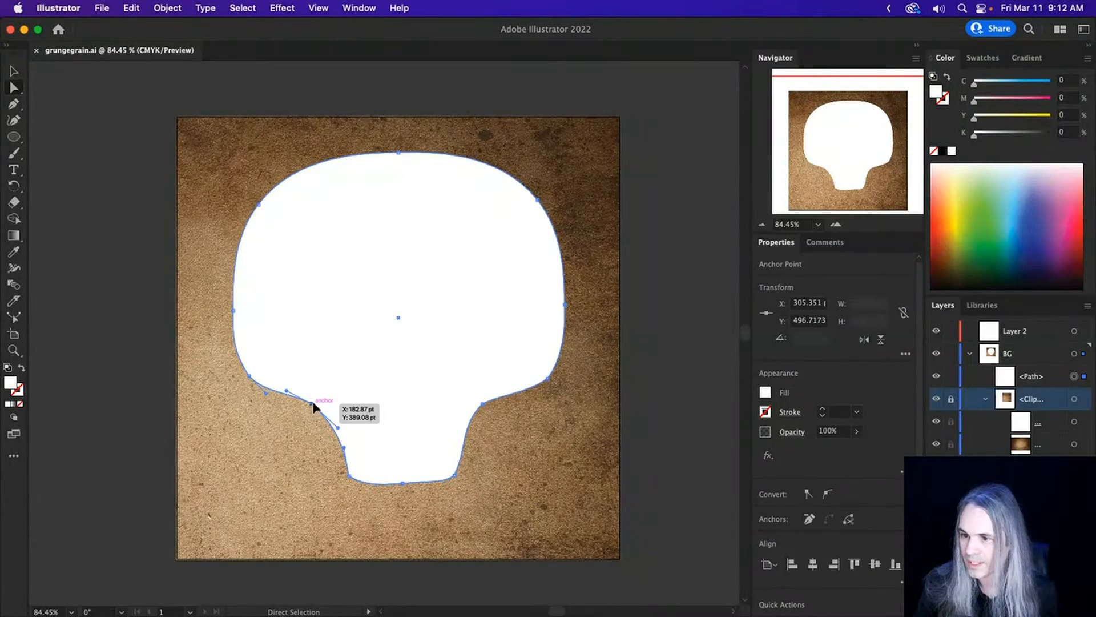
left_click(286, 391)
mouse_move(286, 389)
left_mouse_down()
mouse_move(284, 405)
mouse_move(270, 379)
left_mouse_up()
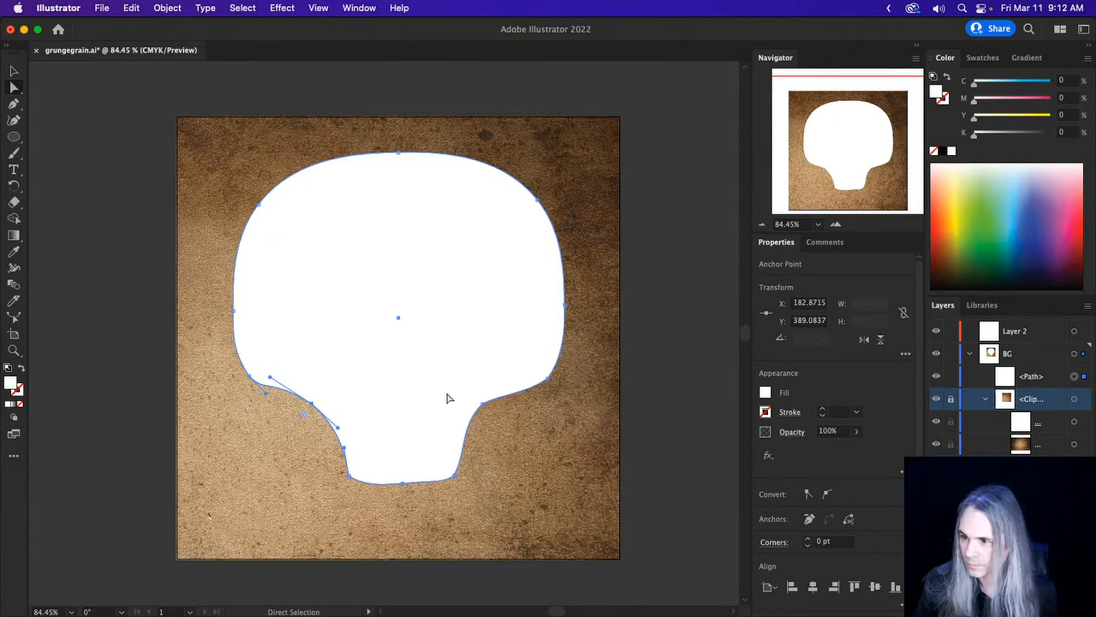
left_click(483, 403)
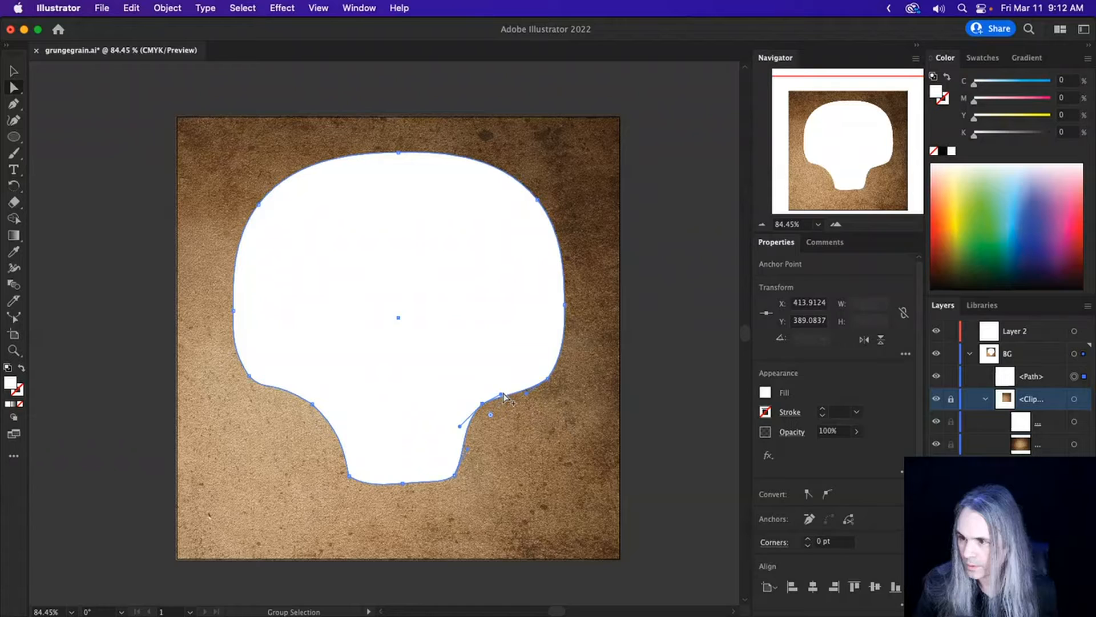
left_click_drag(503, 393, 507, 382)
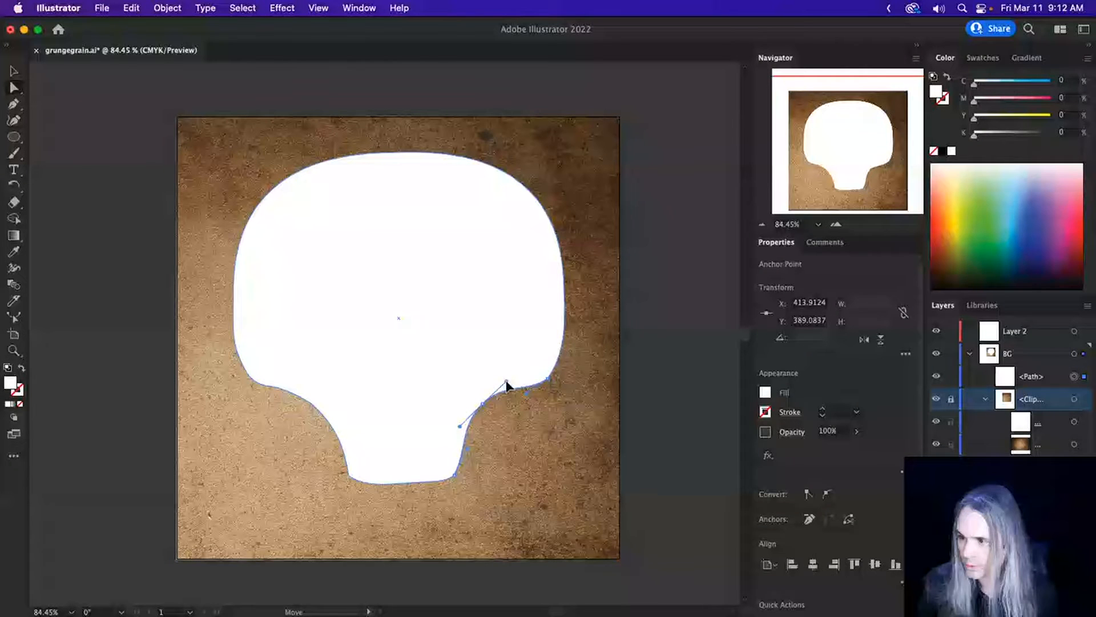
left_click(558, 444)
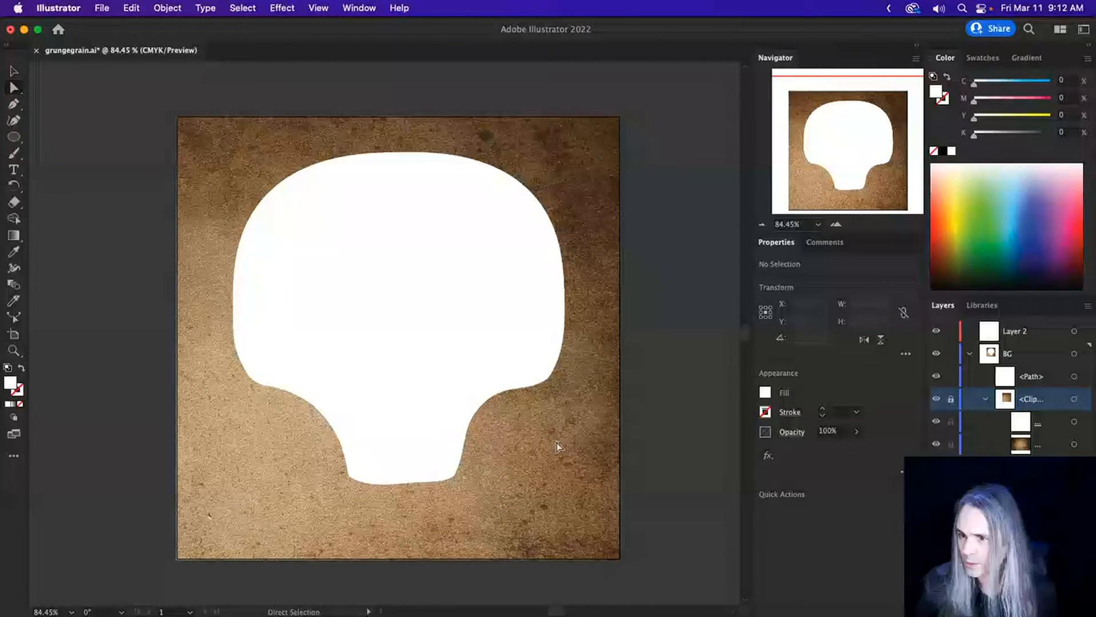
Pinch both temples by angling the side anchors' upper handles inward, and move the two side anchors slightly toward the centre.
left_click(566, 306)
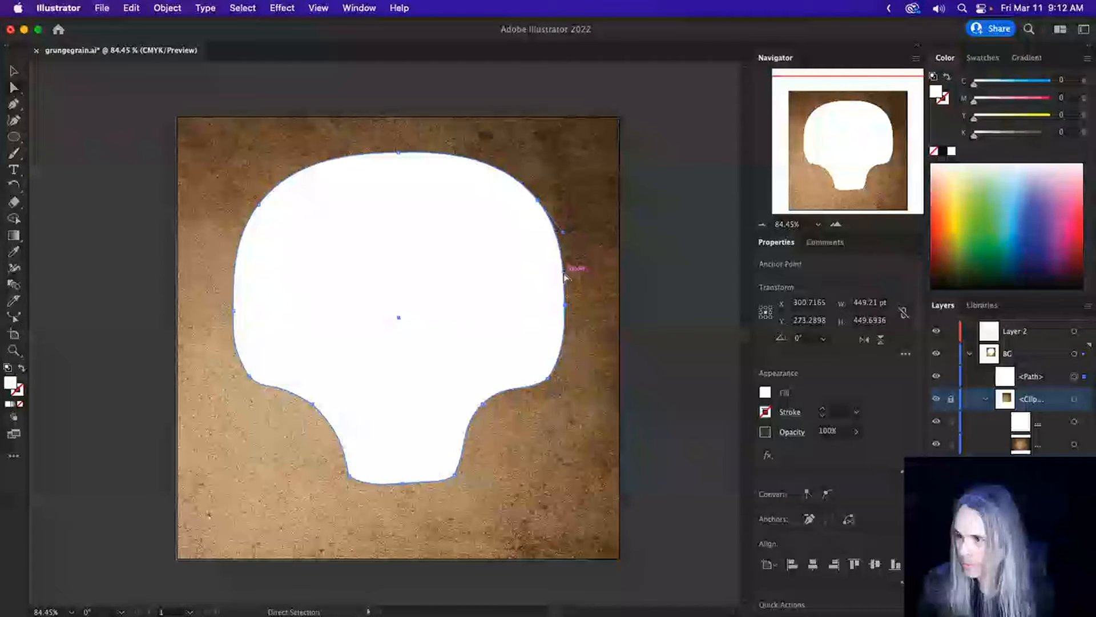
left_click_drag(564, 275, 535, 260)
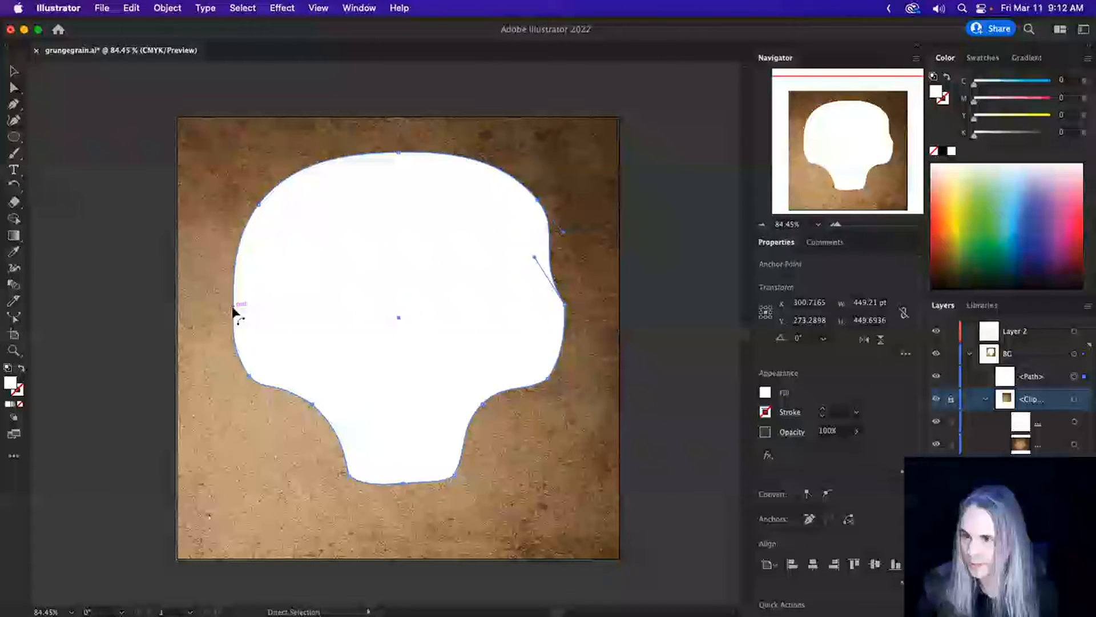
left_click_drag(234, 311, 253, 270)
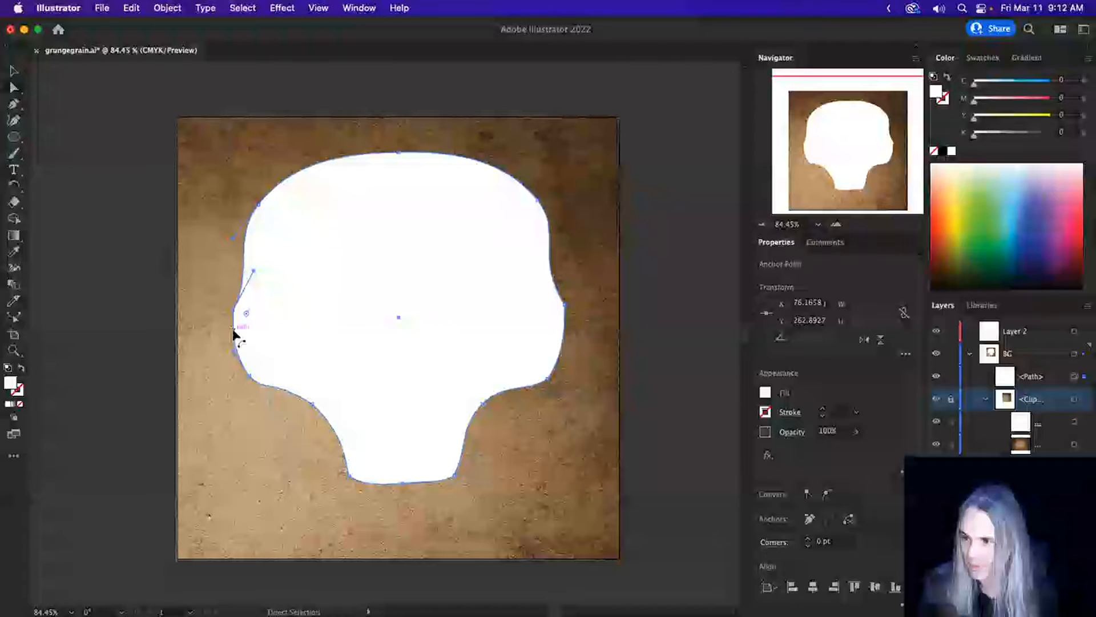
left_click_drag(234, 334, 241, 322)
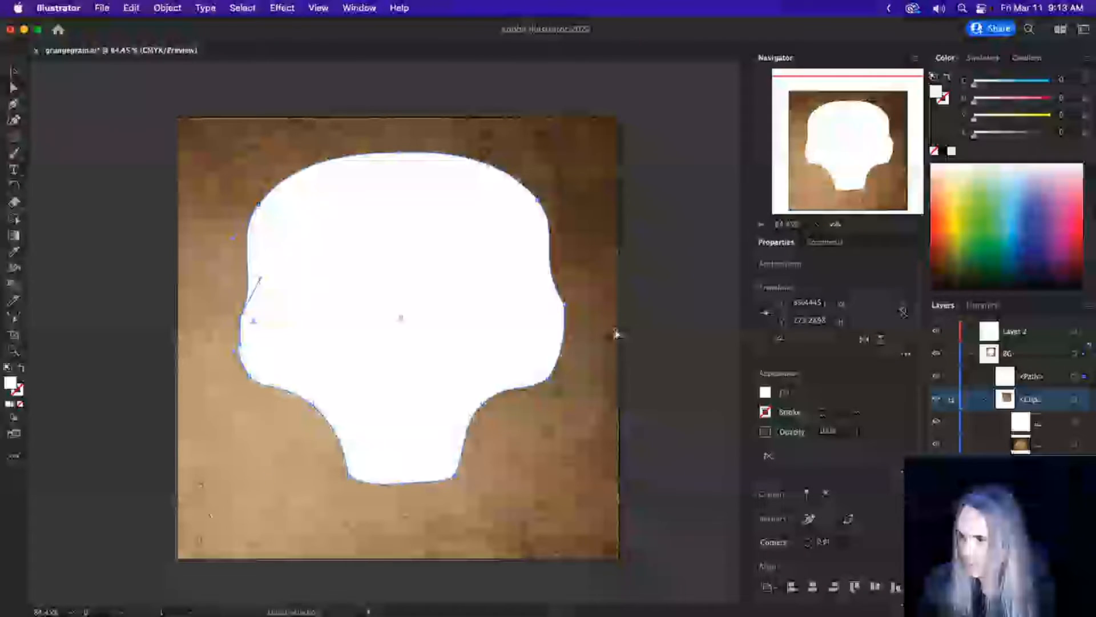
left_click_drag(564, 305, 554, 313)
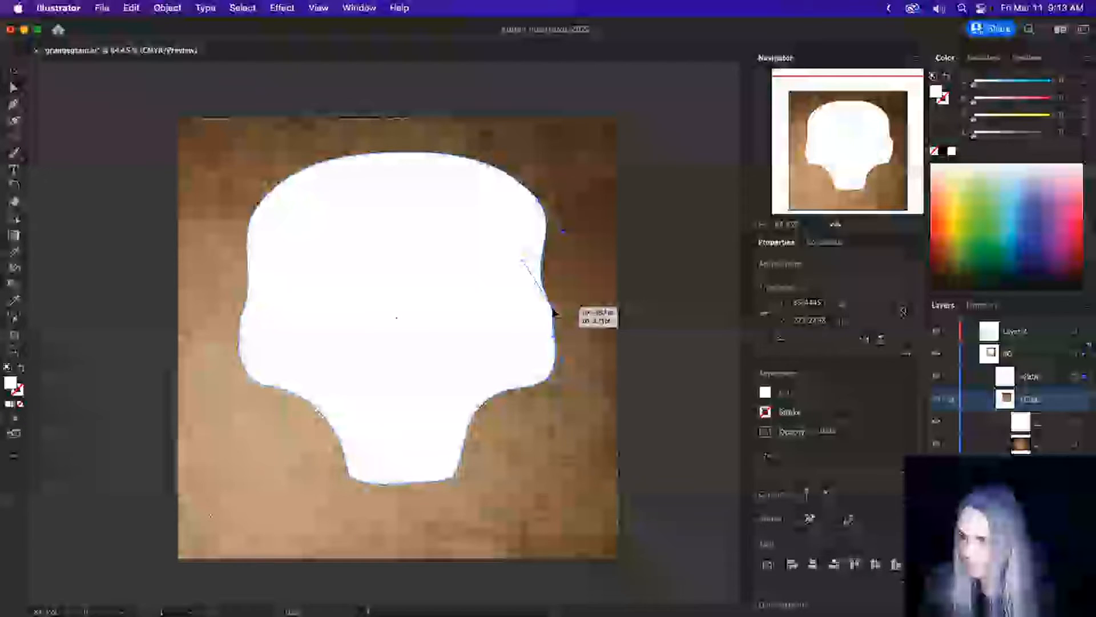
left_click_drag(554, 313, 554, 307)
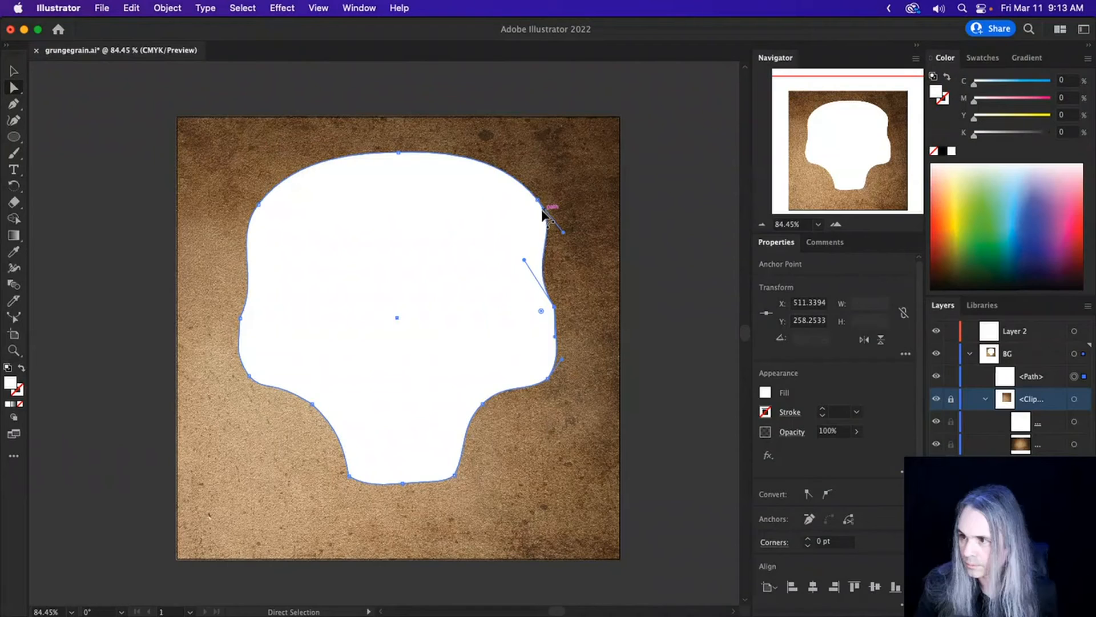
Move the two upper side anchors of the cranium inward and slightly up to narrow the forehead, and save the document.
left_click_drag(543, 214, 524, 195)
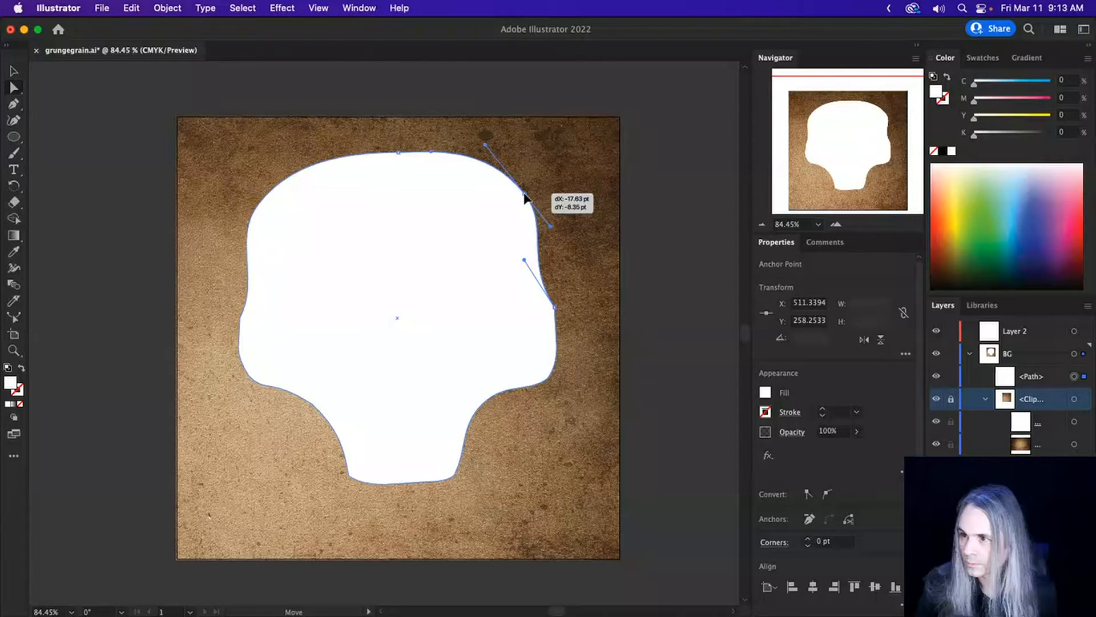
left_click_drag(524, 196, 525, 196)
left_click_drag(256, 209, 264, 198)
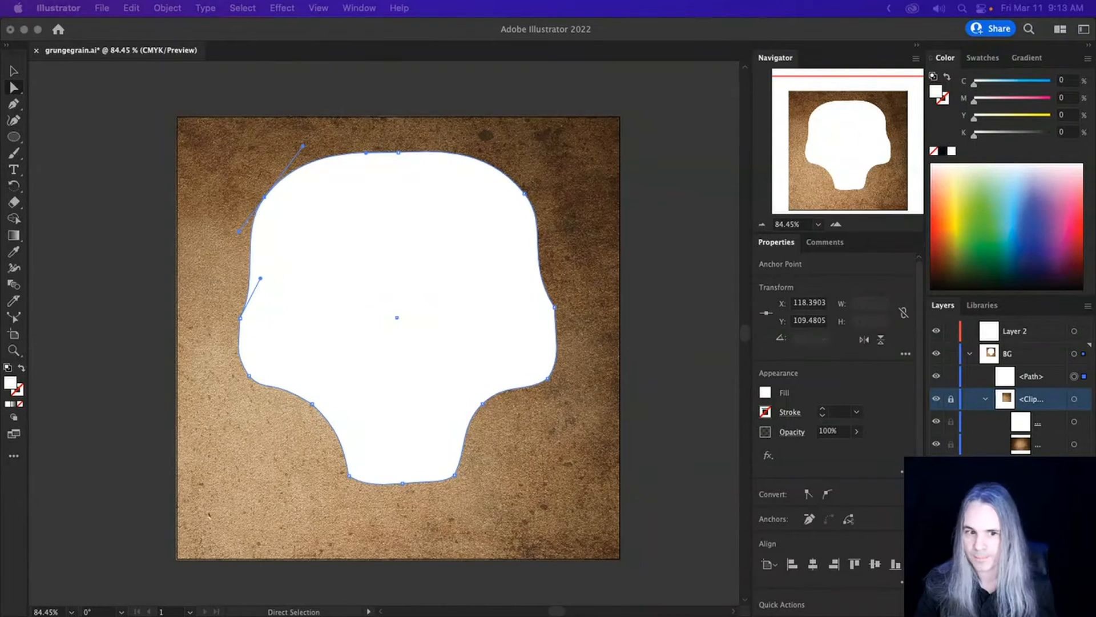
left_click(678, 33)
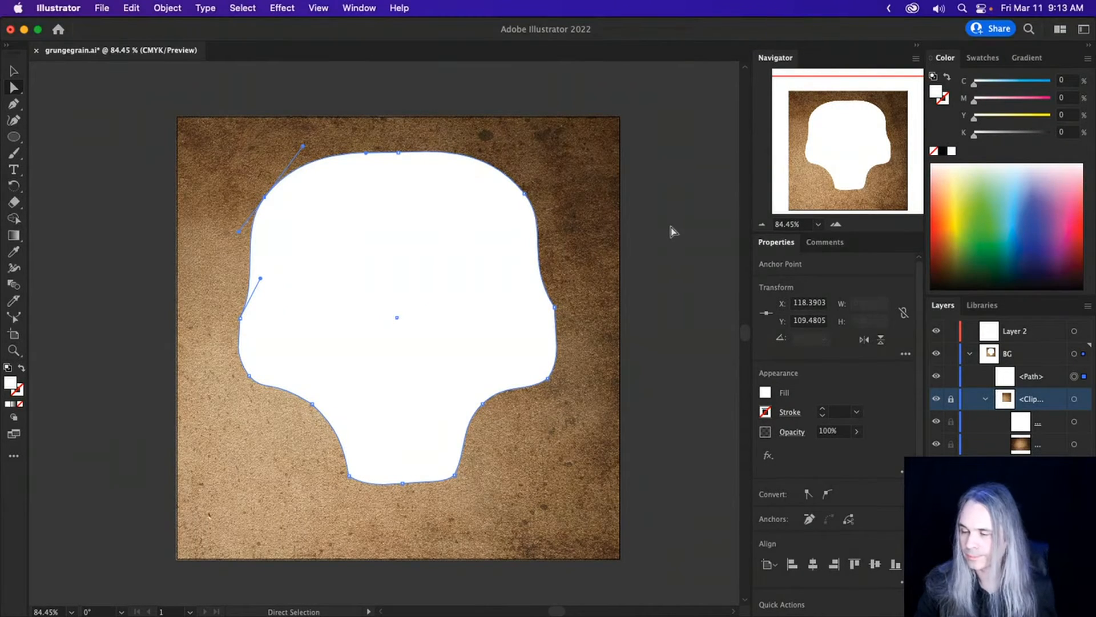
left_click(686, 252)
key("super+s")
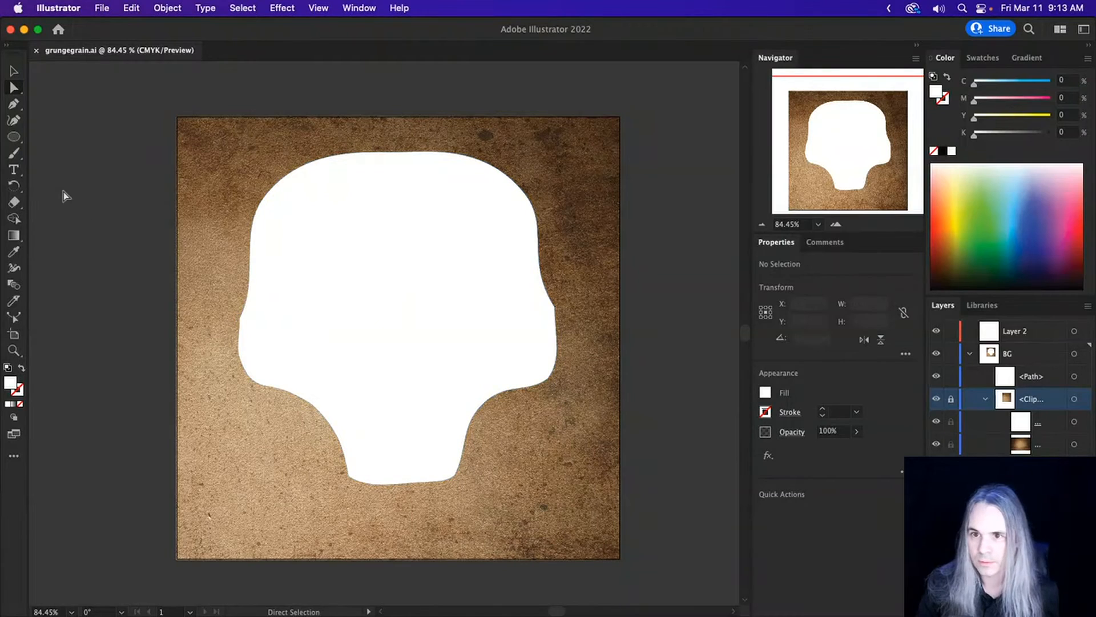
Draw an ellipse about 122 by 107 pt with the default white fill and black stroke as the skull's left eye socket.
left_click(14, 137)
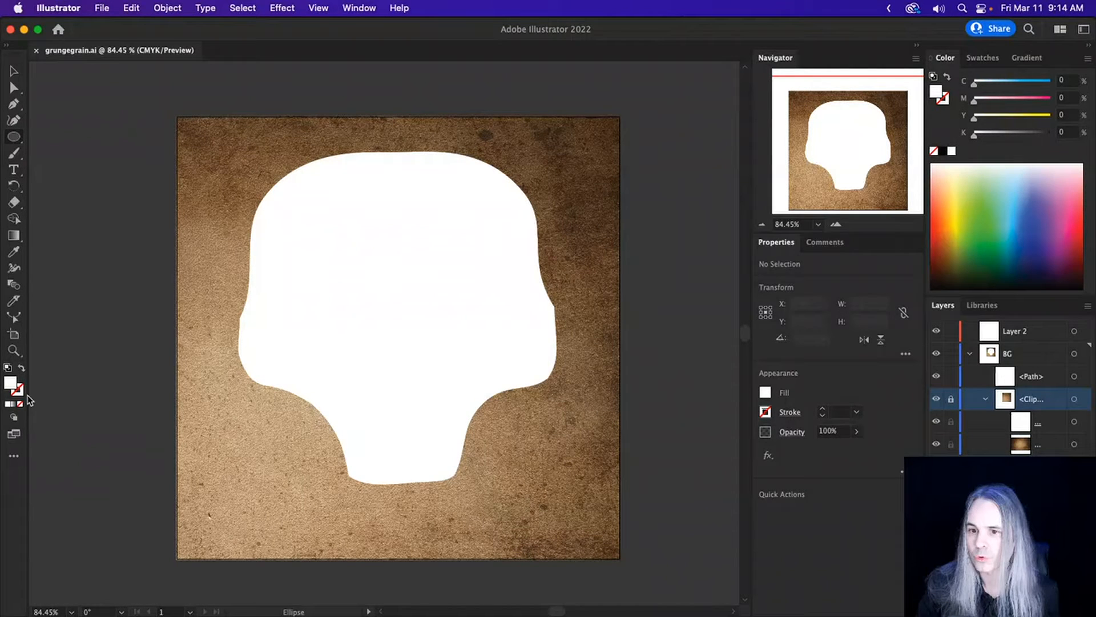
key("d")
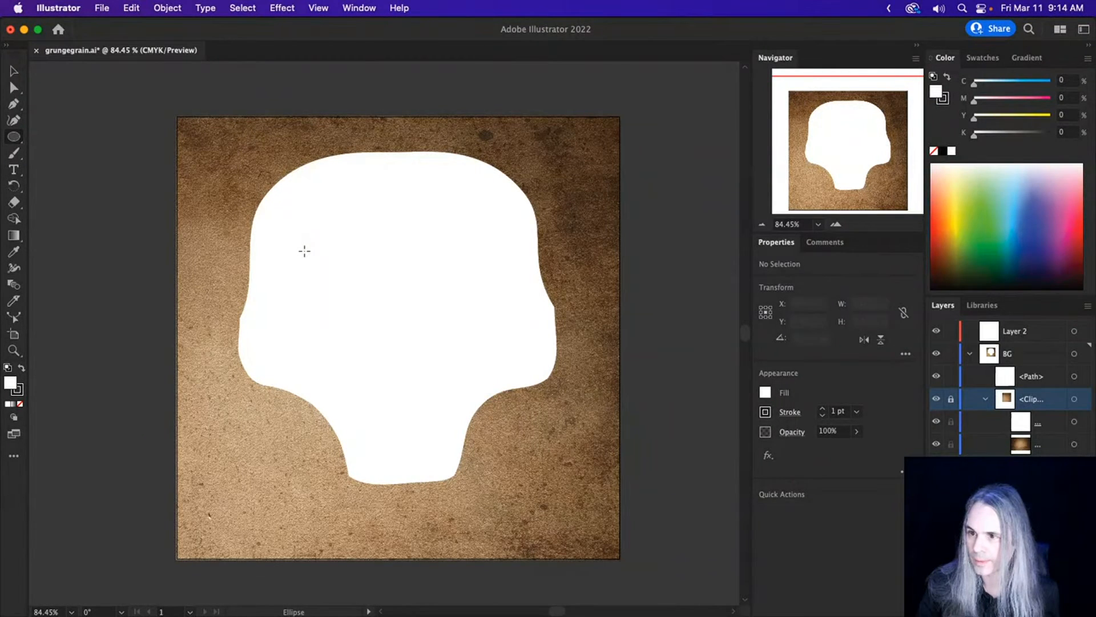
left_click_drag(304, 251, 395, 330)
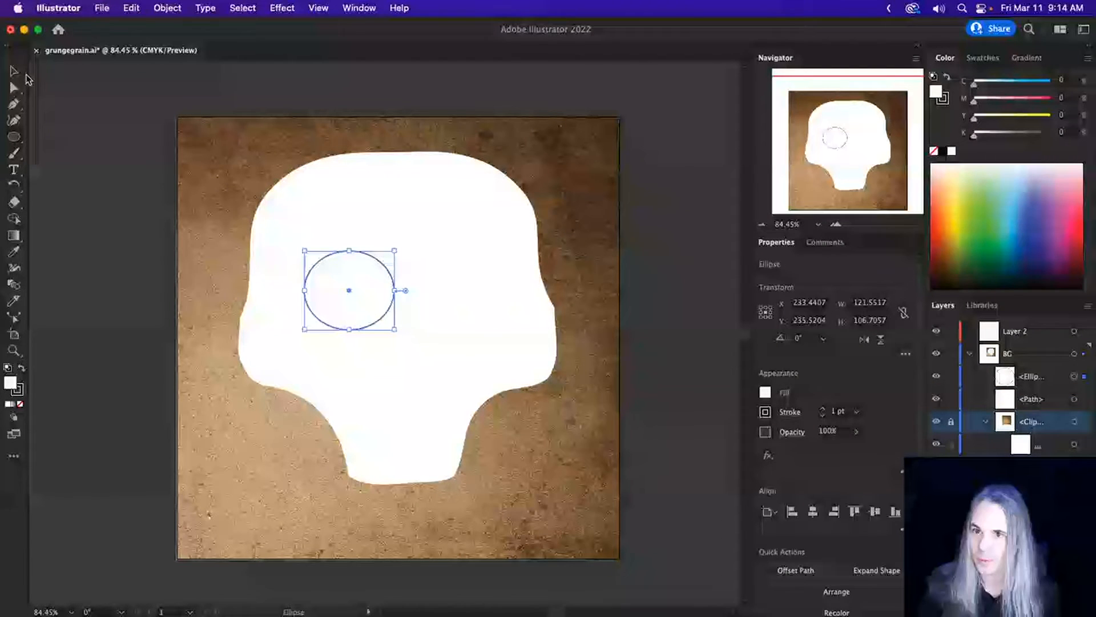
Duplicate the eye ellipse level to the other side of the face and shift the left eye slightly outward.
left_click(14, 71)
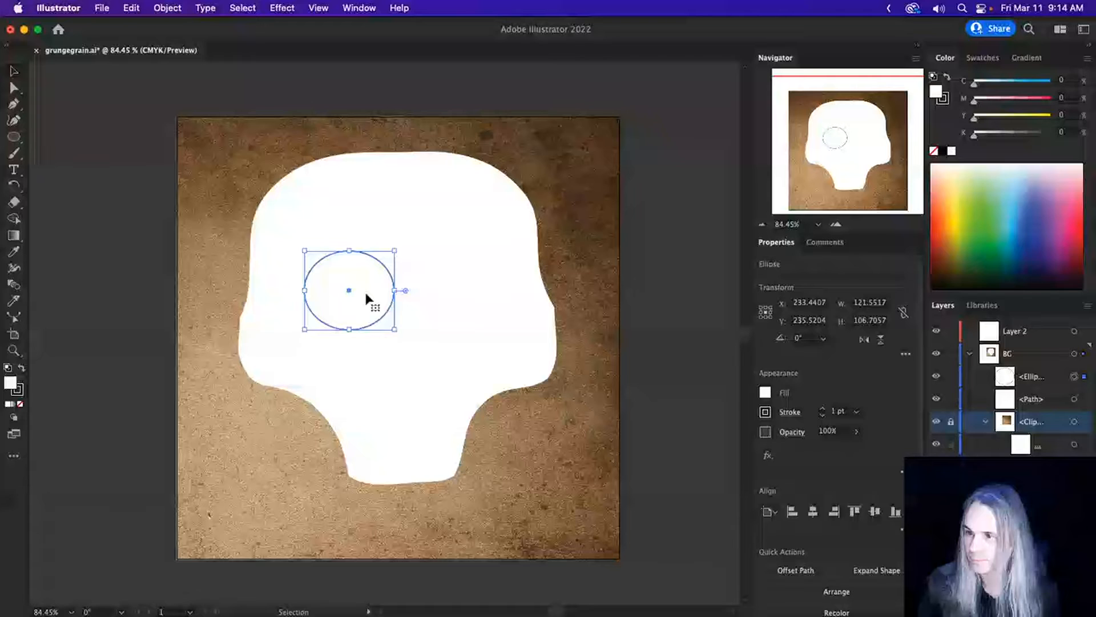
left_click_drag(366, 293, 484, 312)
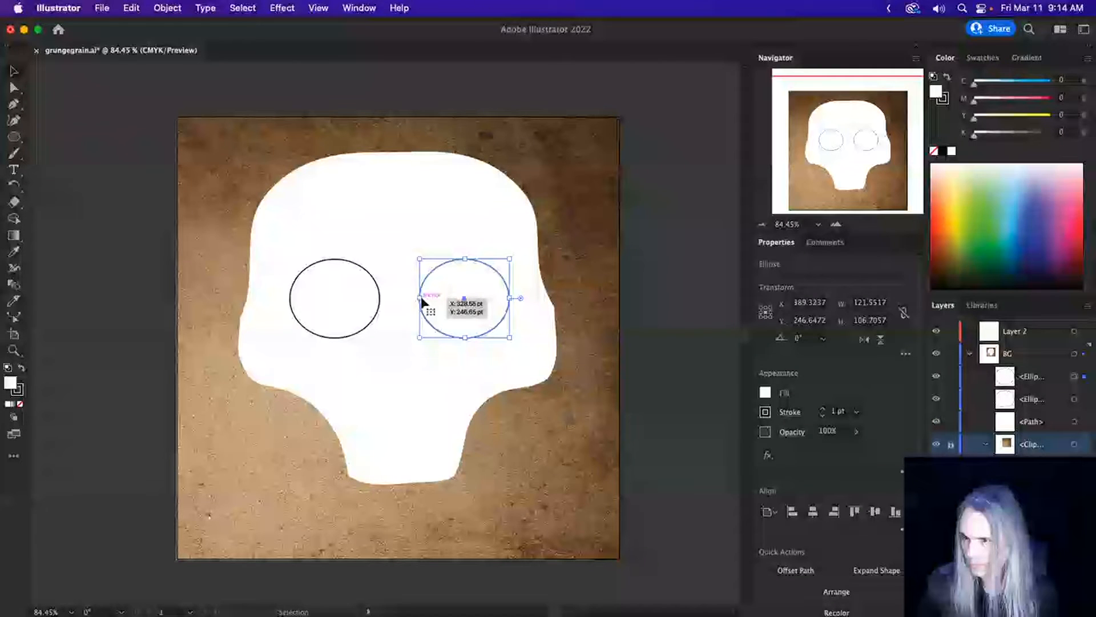
left_click_drag(349, 292, 341, 288)
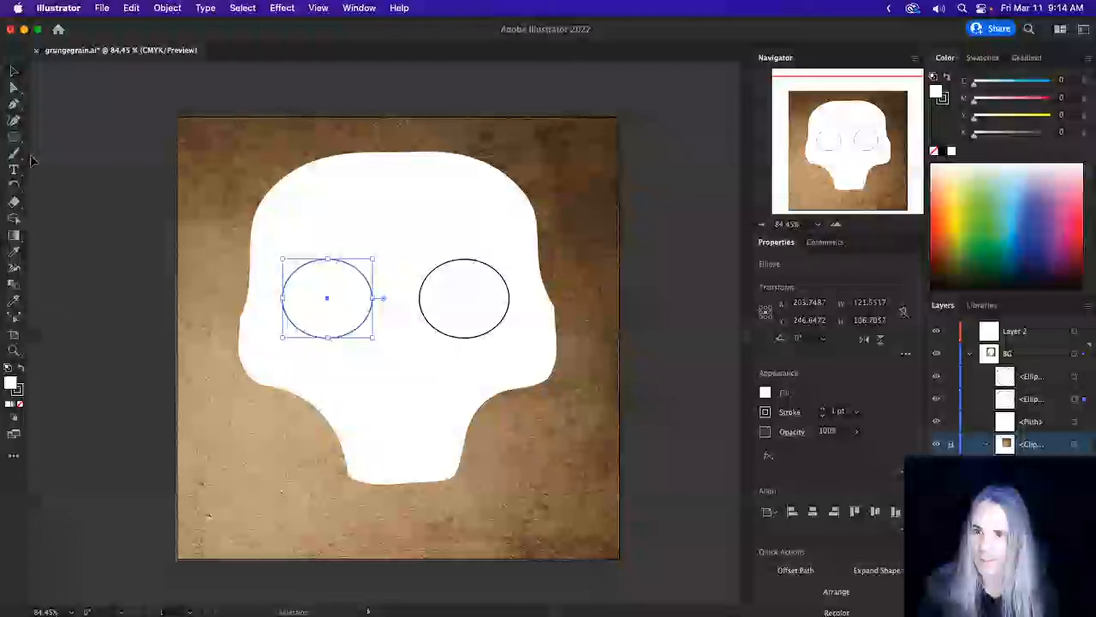
Add a curvature point on the upper inner edge of each eye ellipse, bulging the sockets slightly toward the brow's centre.
left_click(14, 120)
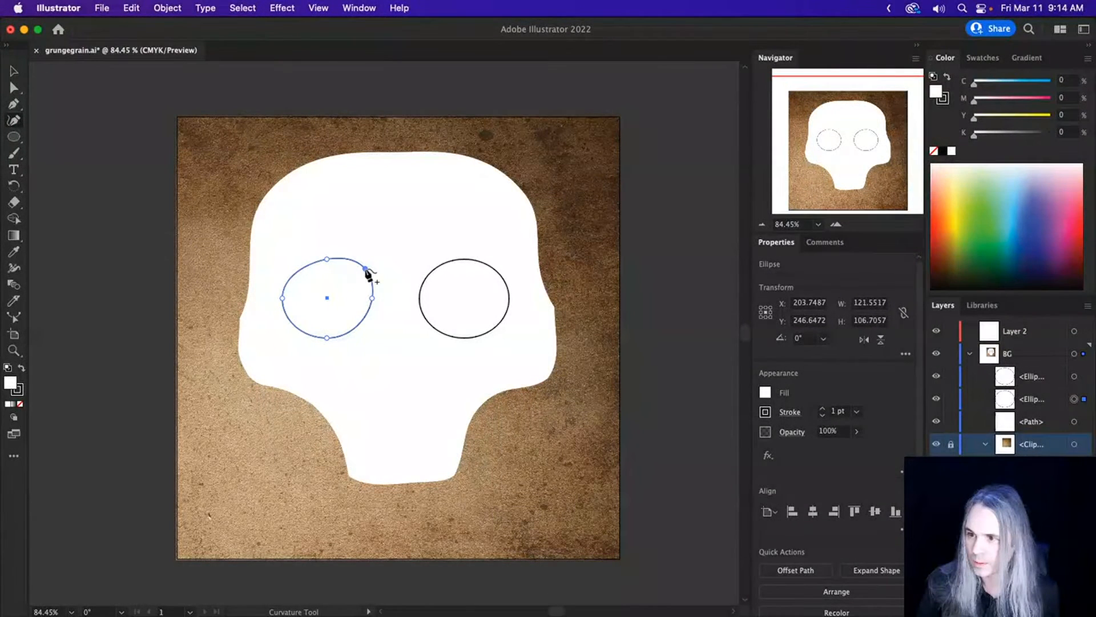
left_click(366, 269)
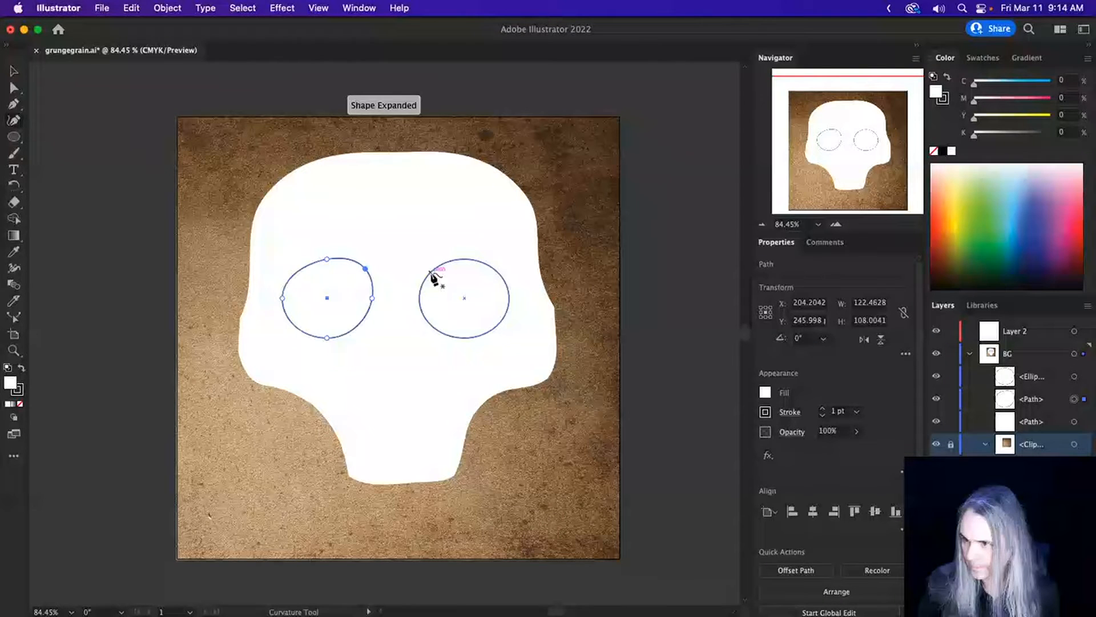
left_click(426, 278)
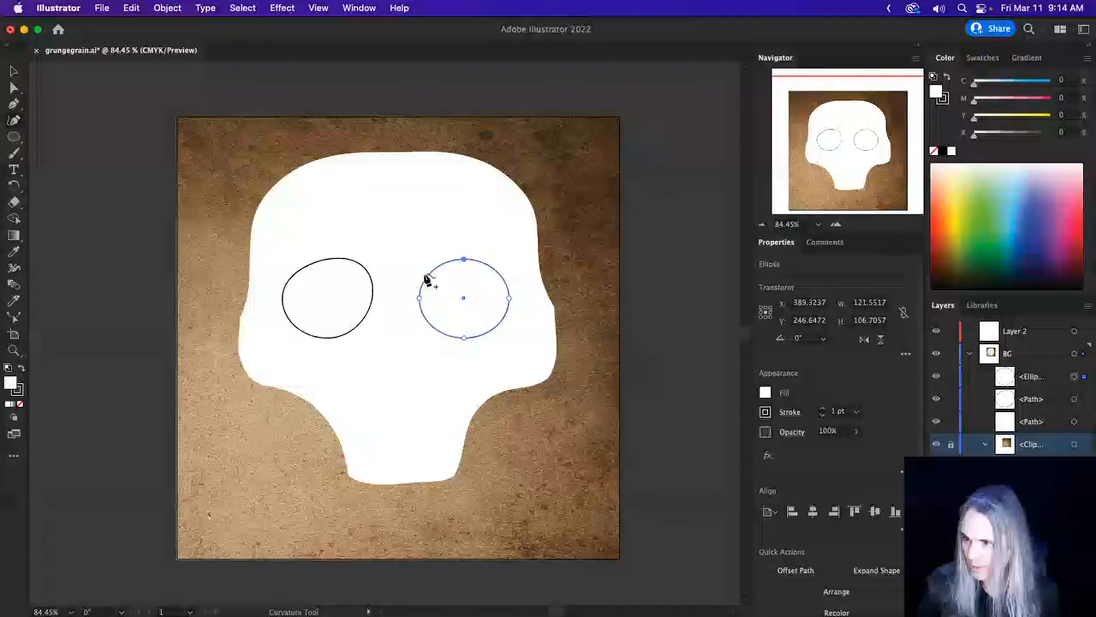
left_click(427, 270)
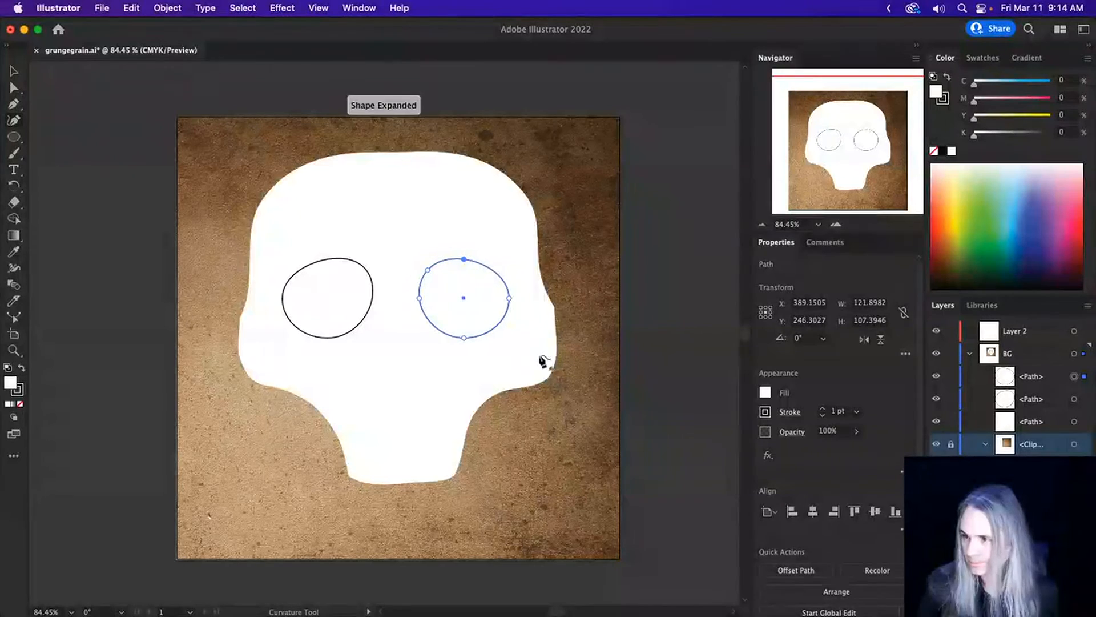
Add curvature points on the lower outer and lower inner edges of both eye outlines, bulging the outer corners and flattening the inner sides.
left_click(509, 321)
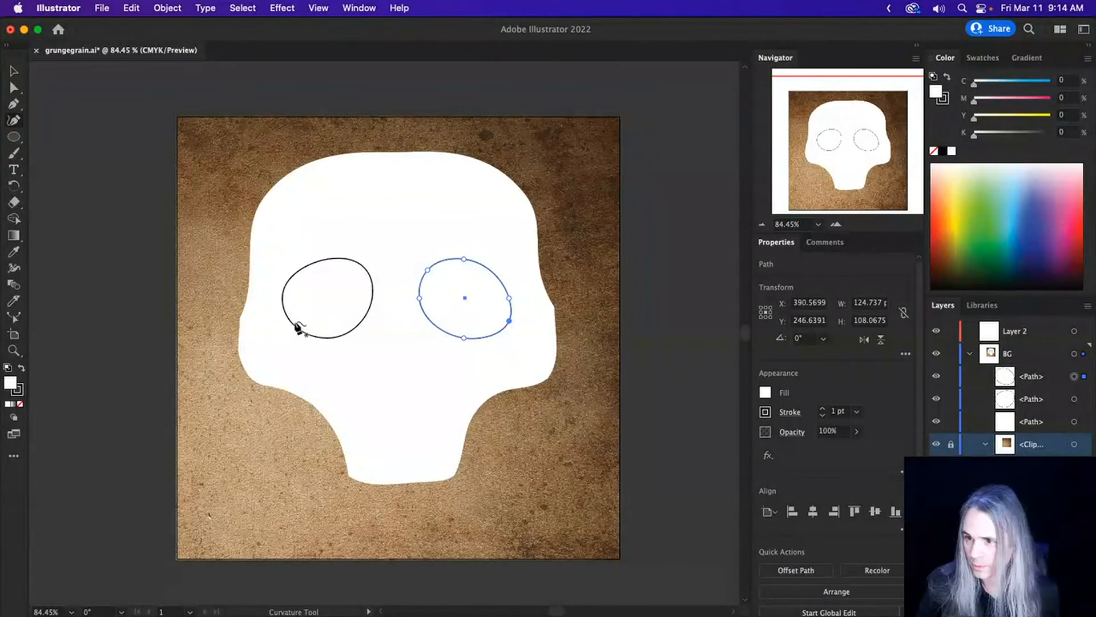
left_click(295, 332)
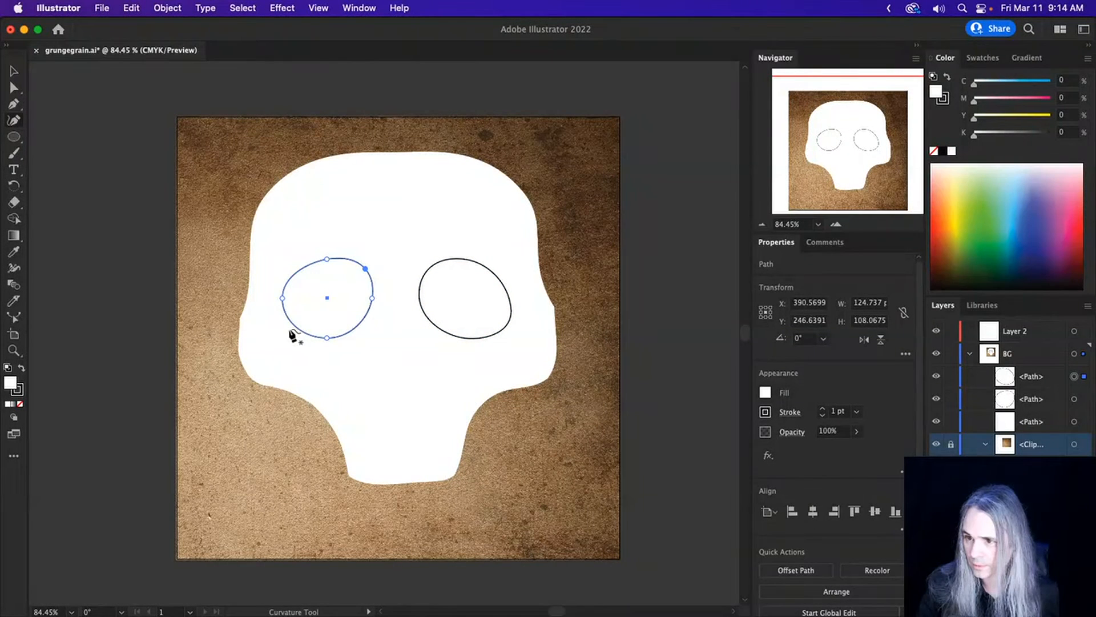
left_click(290, 331)
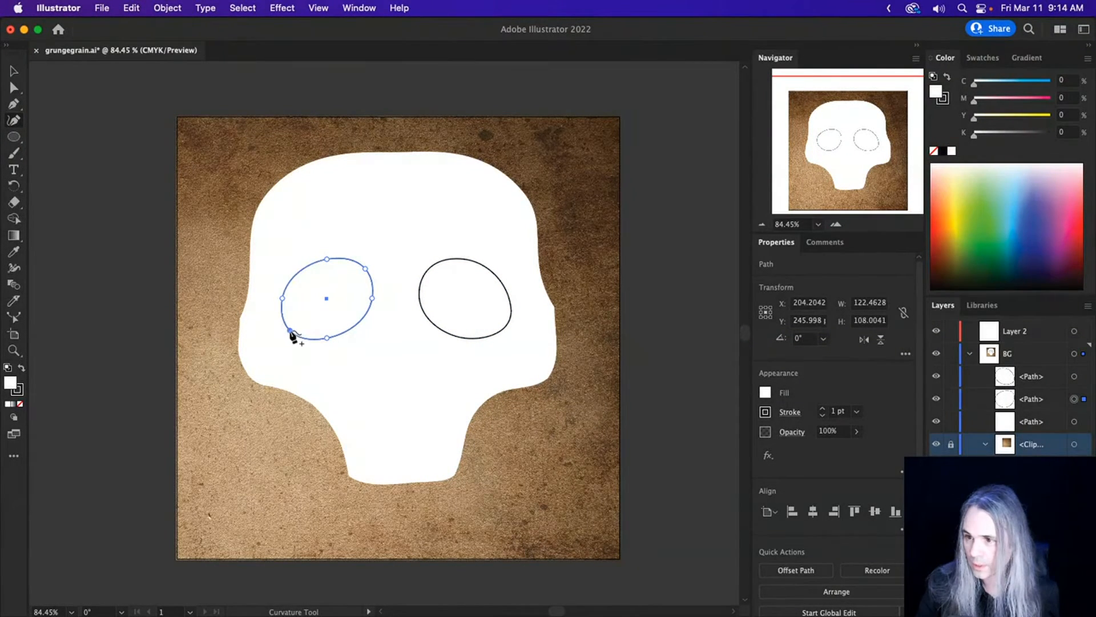
left_click_drag(290, 331, 293, 329)
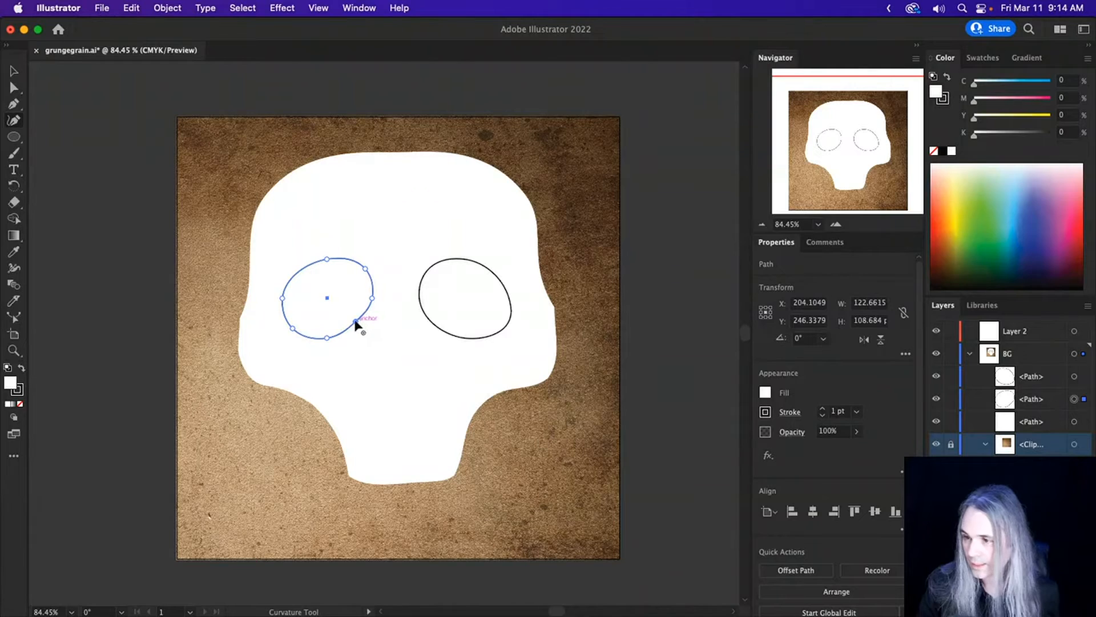
left_click(443, 333)
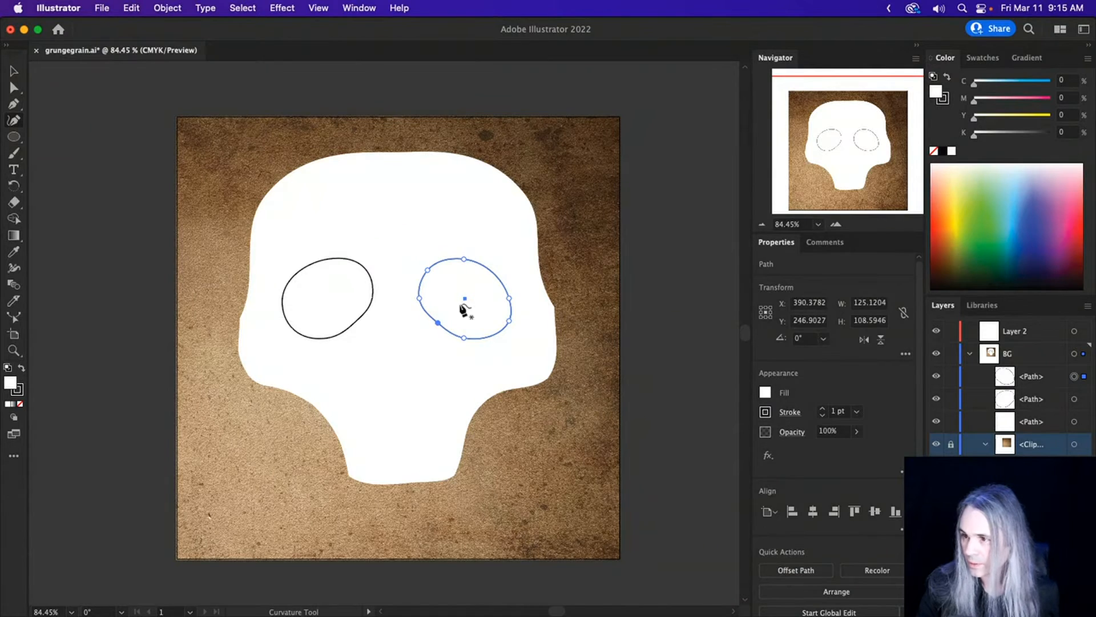
Add a curvature point on the upper outer edge of each eye outline and pull it outward to square off the socket.
left_click(492, 271)
left_click_drag(493, 272, 501, 268)
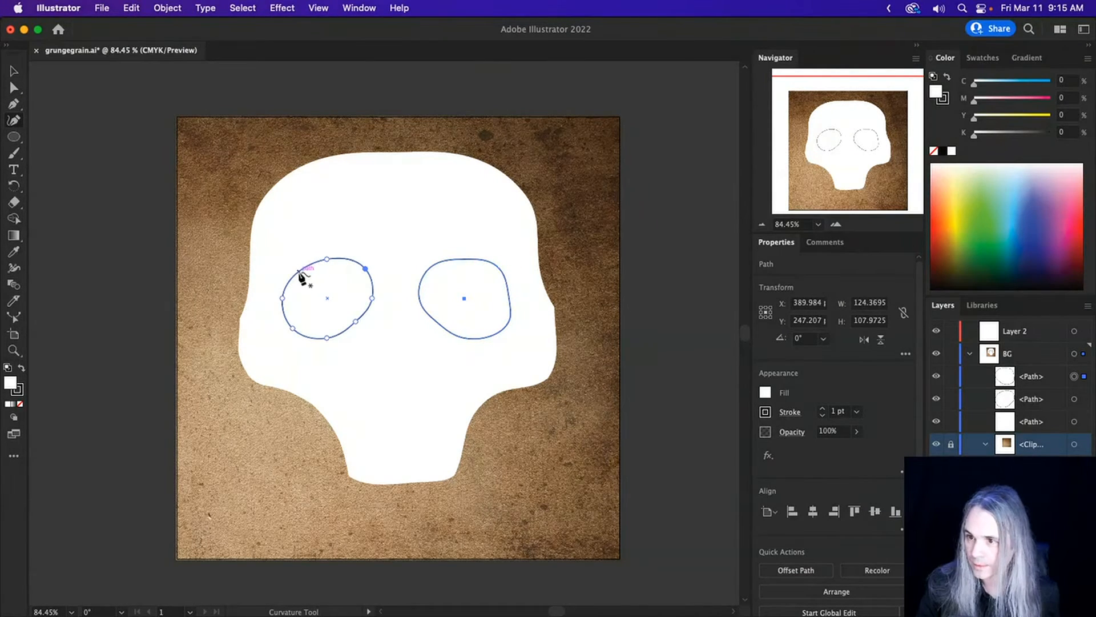
left_click(299, 271)
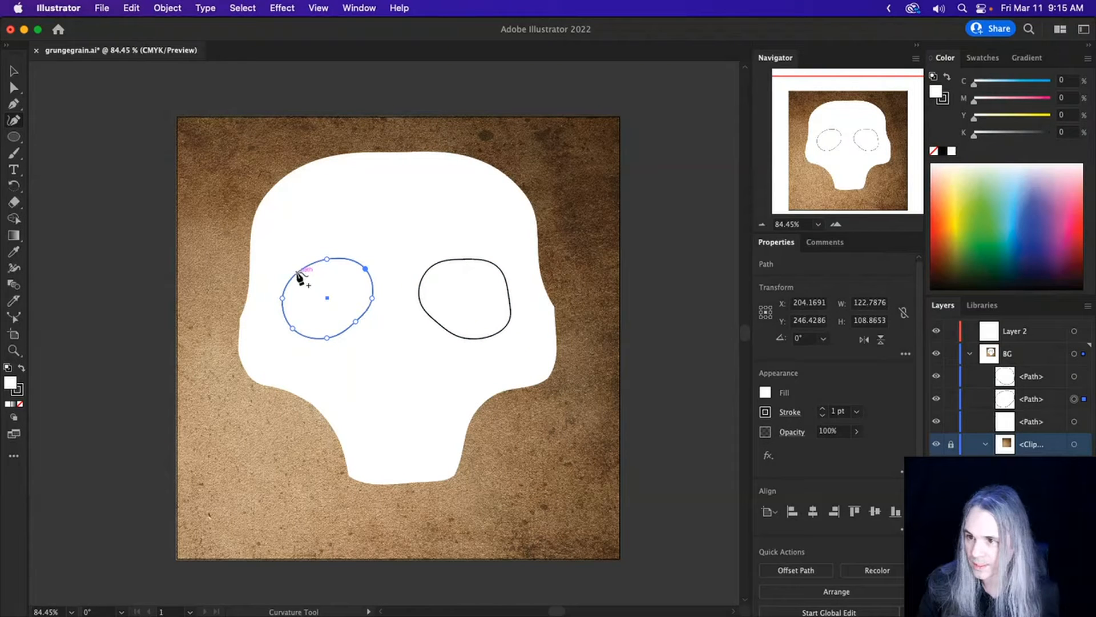
left_click(294, 269)
left_click_drag(294, 269, 294, 269)
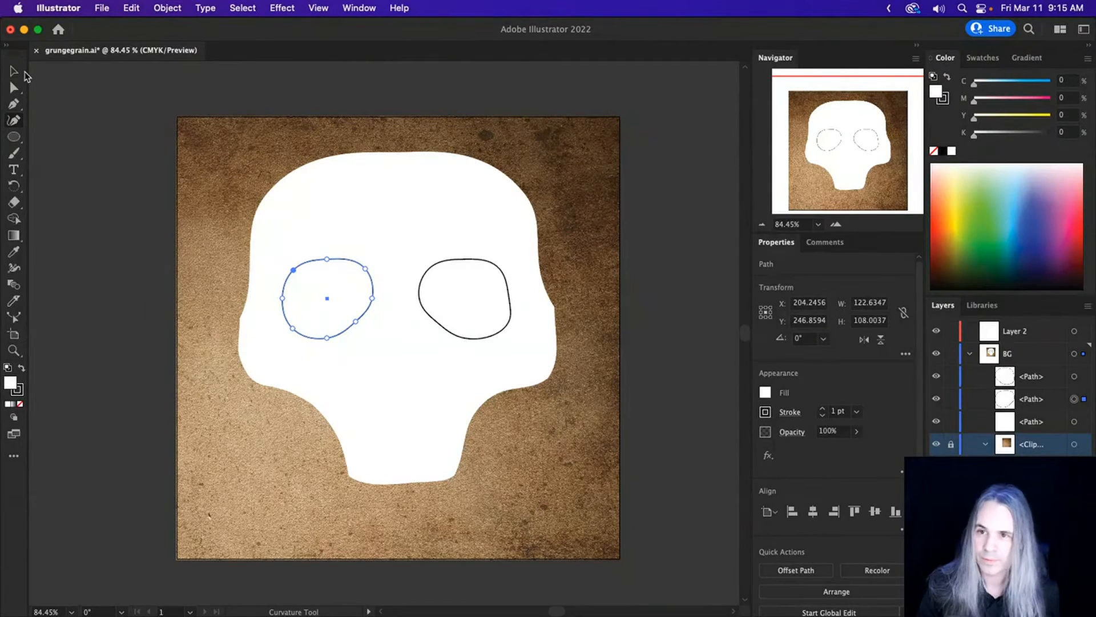
Select both eye outlines with the skull silhouette and cut the sockets out of it using the Exclude Pathfinder operation.
left_click(16, 72)
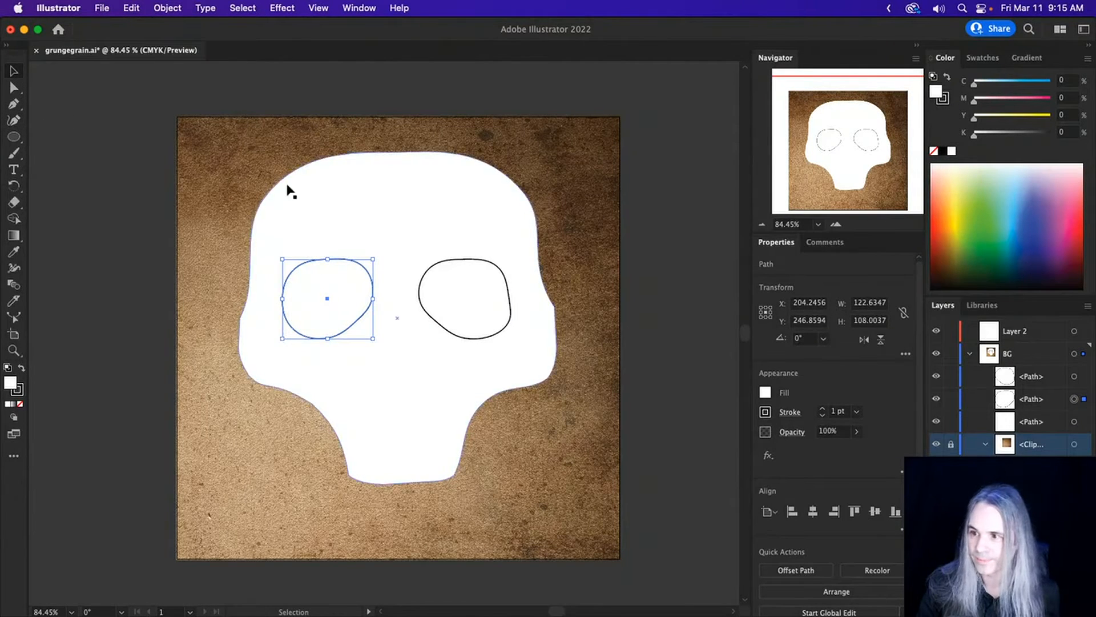
left_click(668, 433)
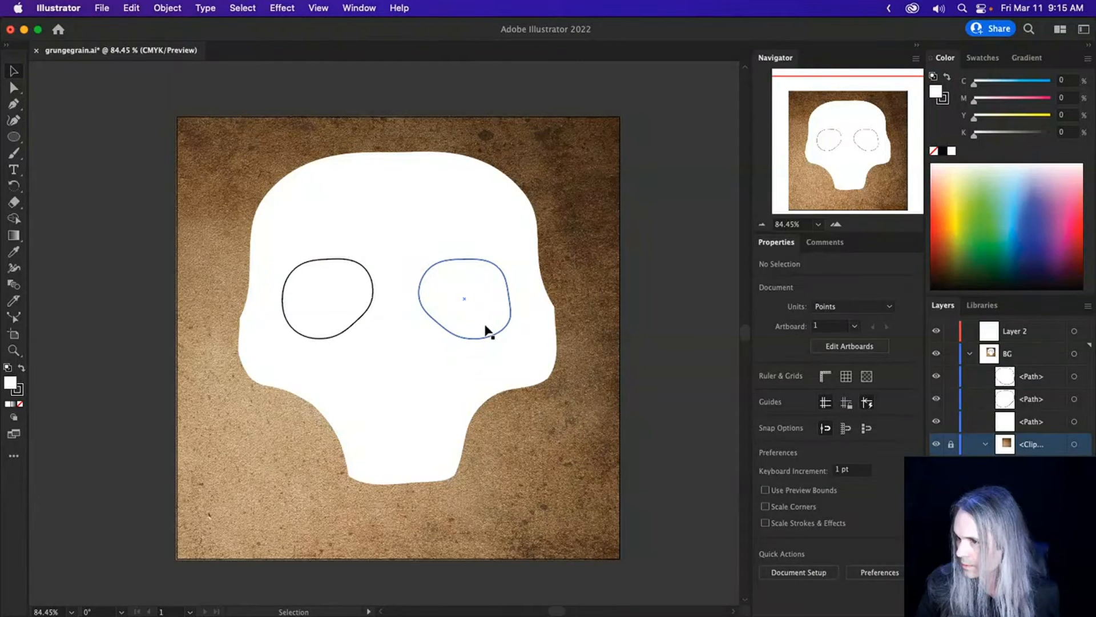
left_click(486, 331)
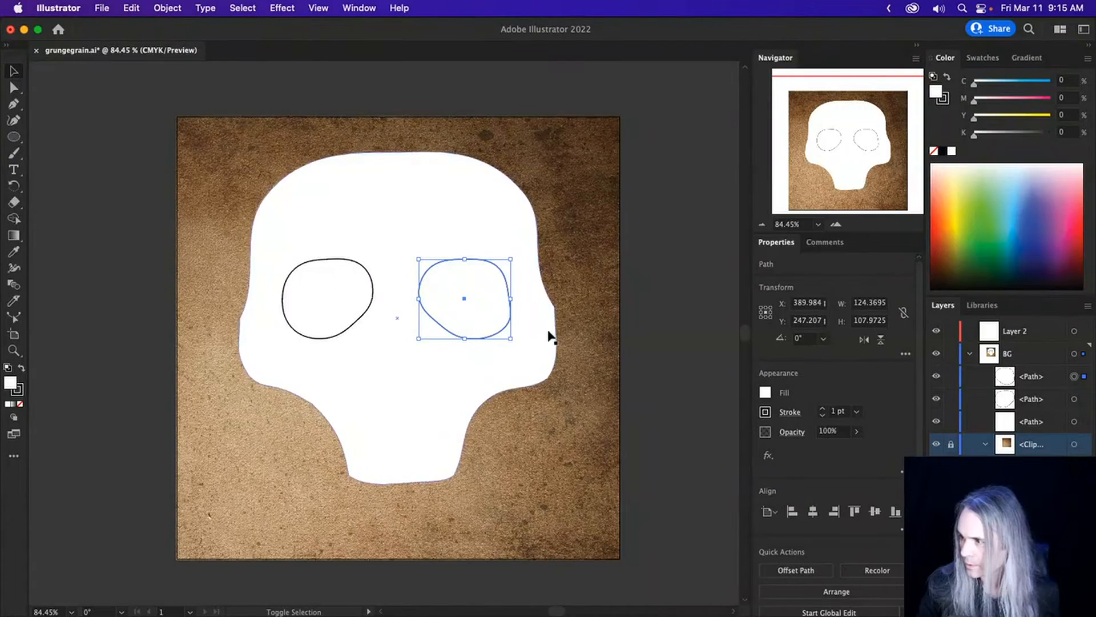
left_click(337, 301, "shift")
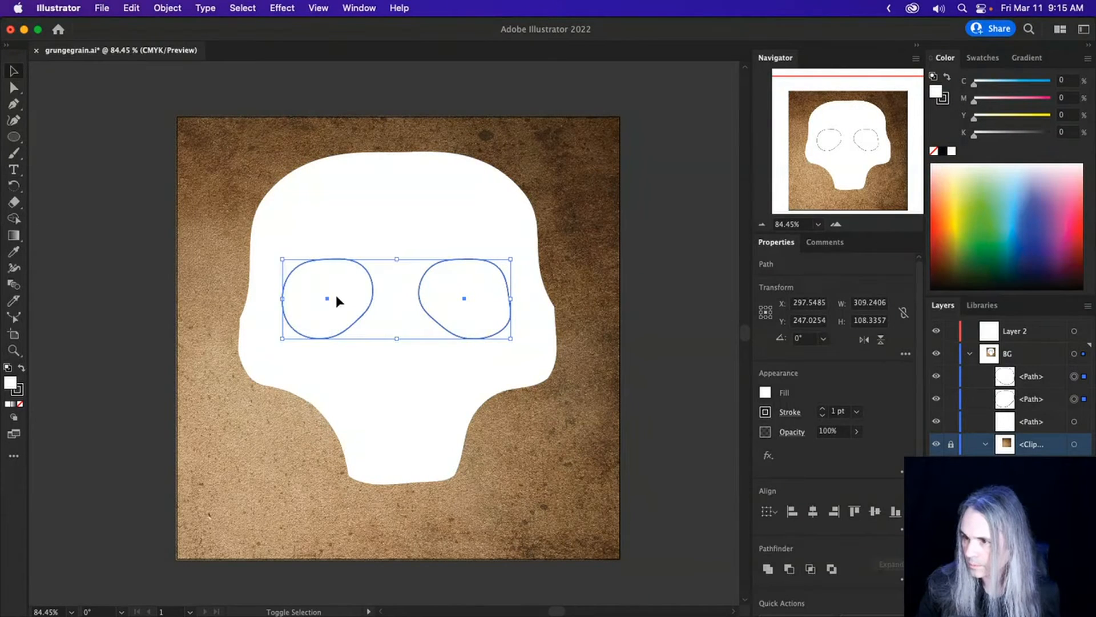
left_click(398, 394, "shift")
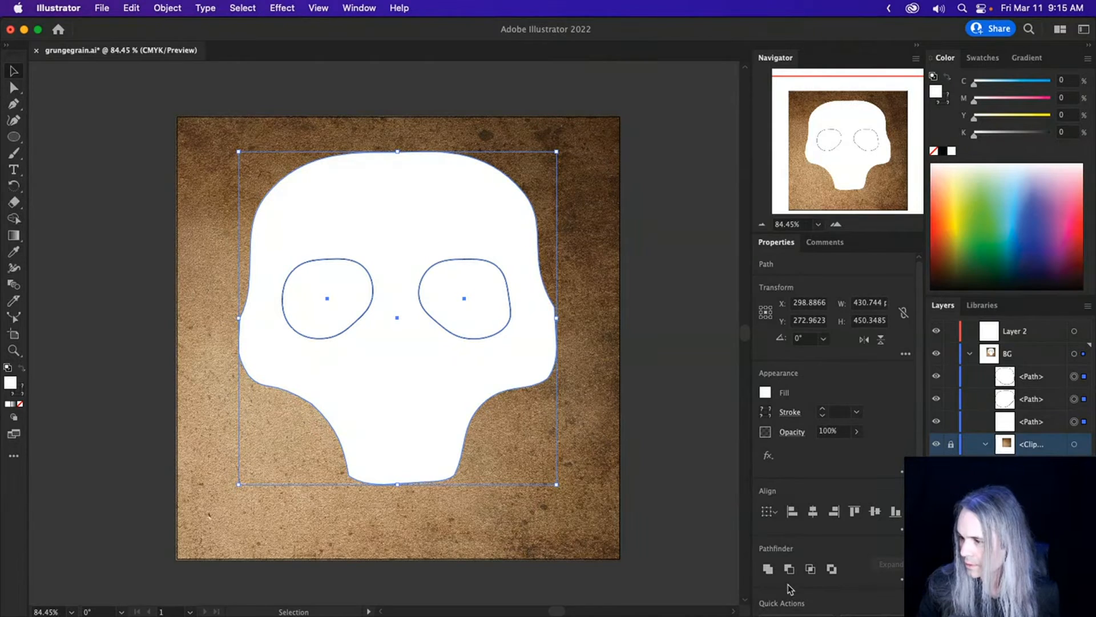
left_click(831, 569)
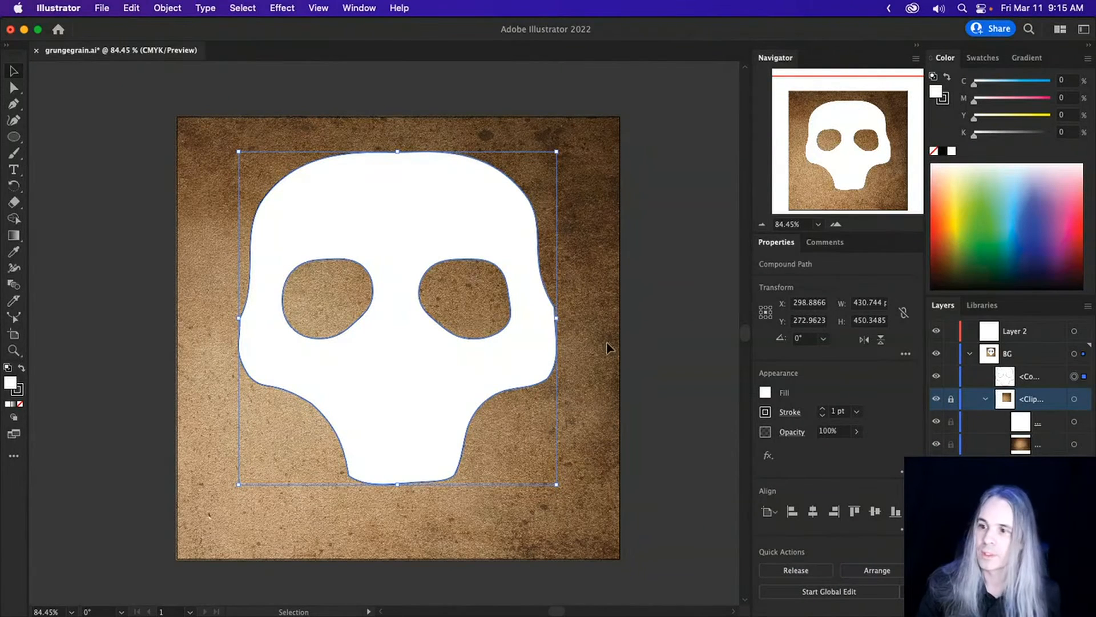
left_click(148, 280)
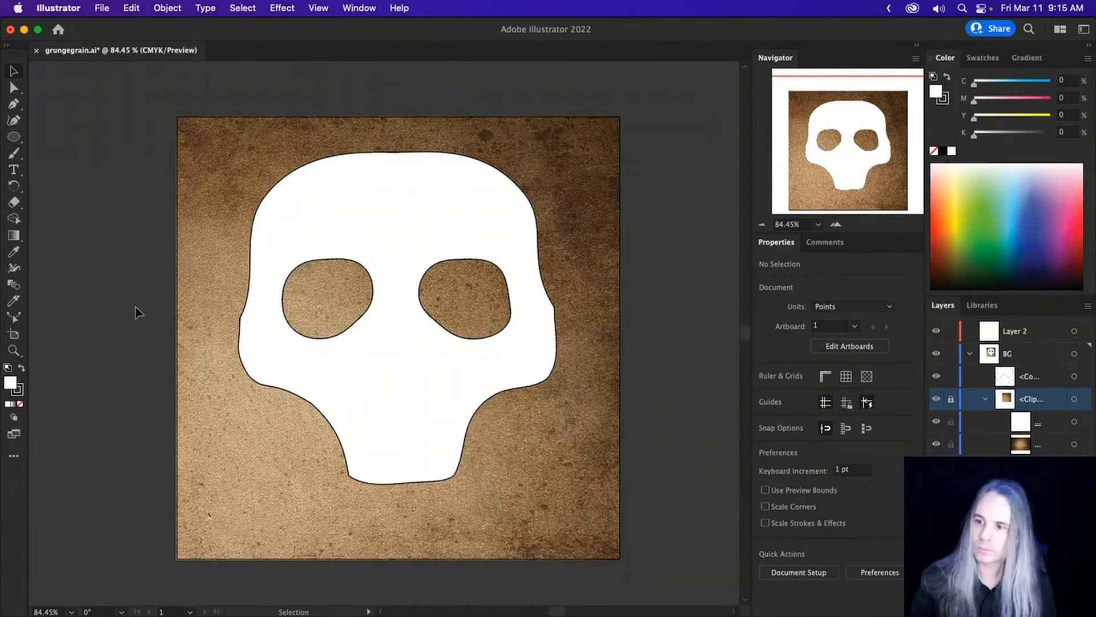
Draw a closed upside-down-heart nose outline with the Pen tool, peaking midway between the eye sockets and notched at the centre of its base.
left_click(14, 104)
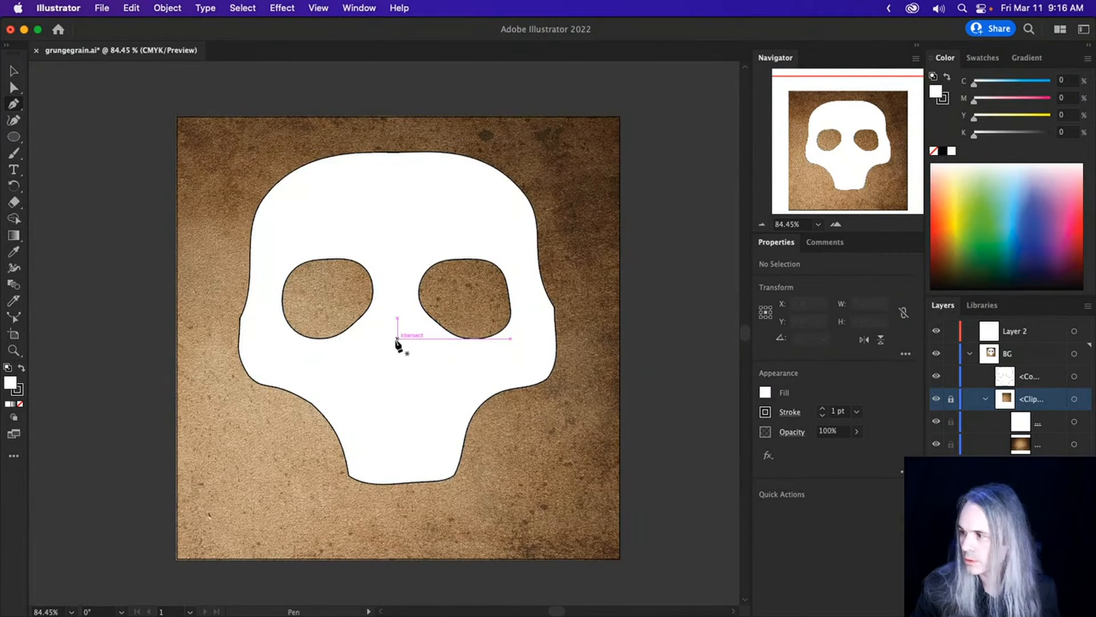
left_click(1048, 376)
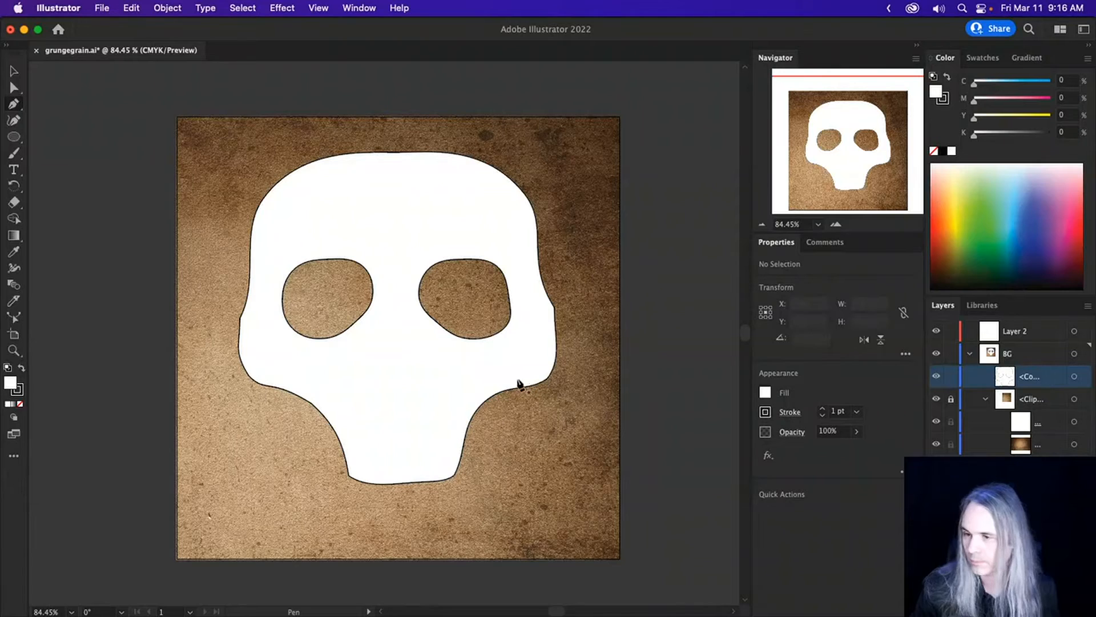
left_click(398, 318)
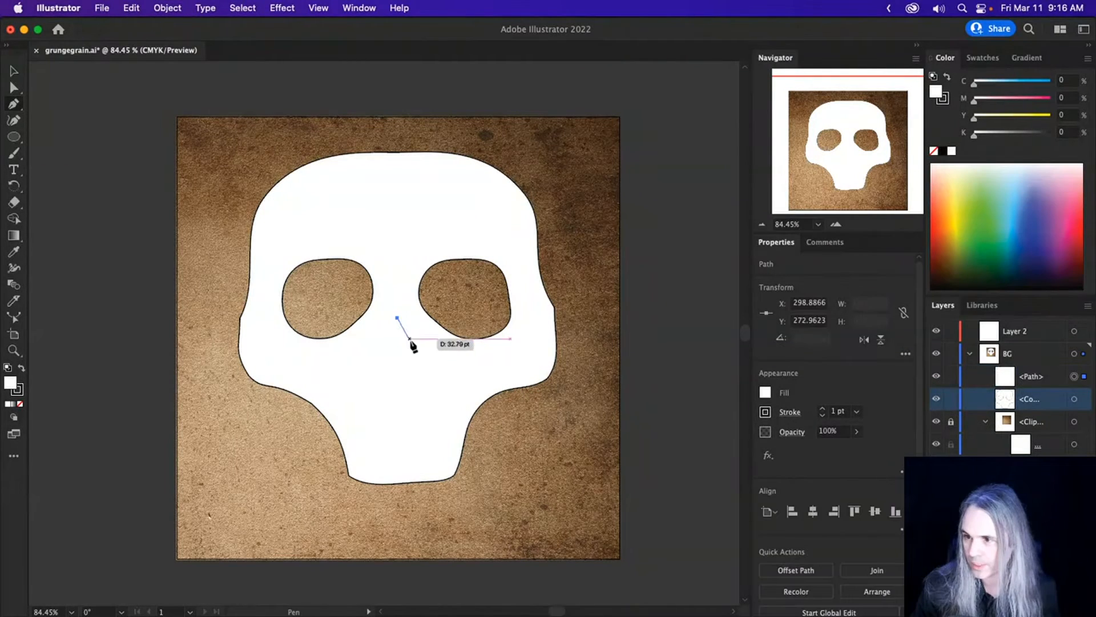
left_click(414, 362)
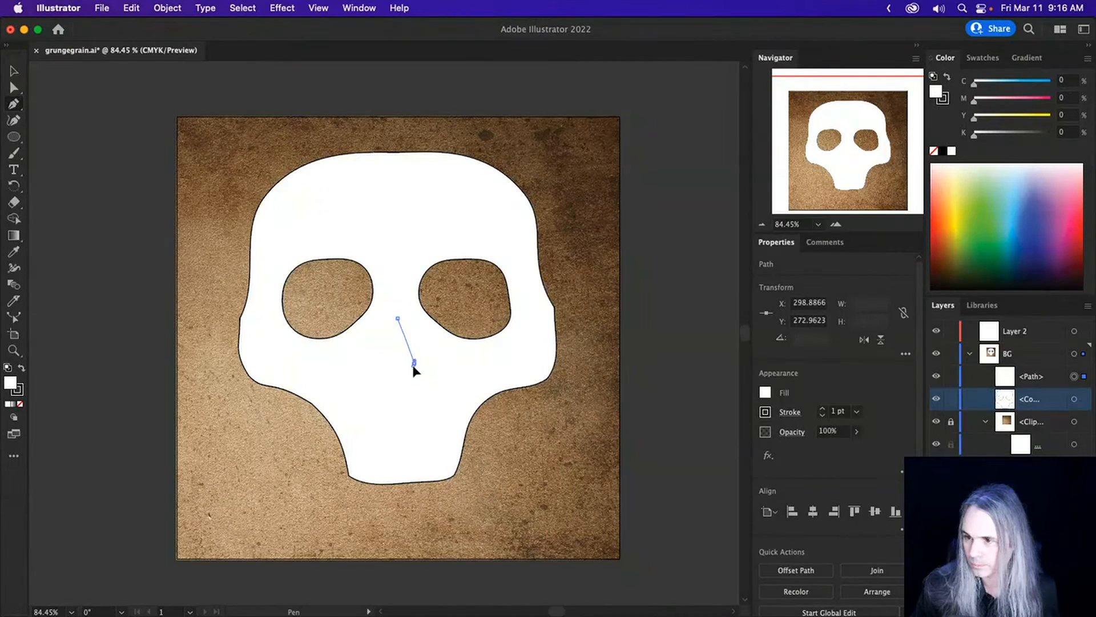
mouse_move(414, 367)
left_mouse_down()
mouse_move(407, 379)
mouse_move(400, 370)
left_mouse_up()
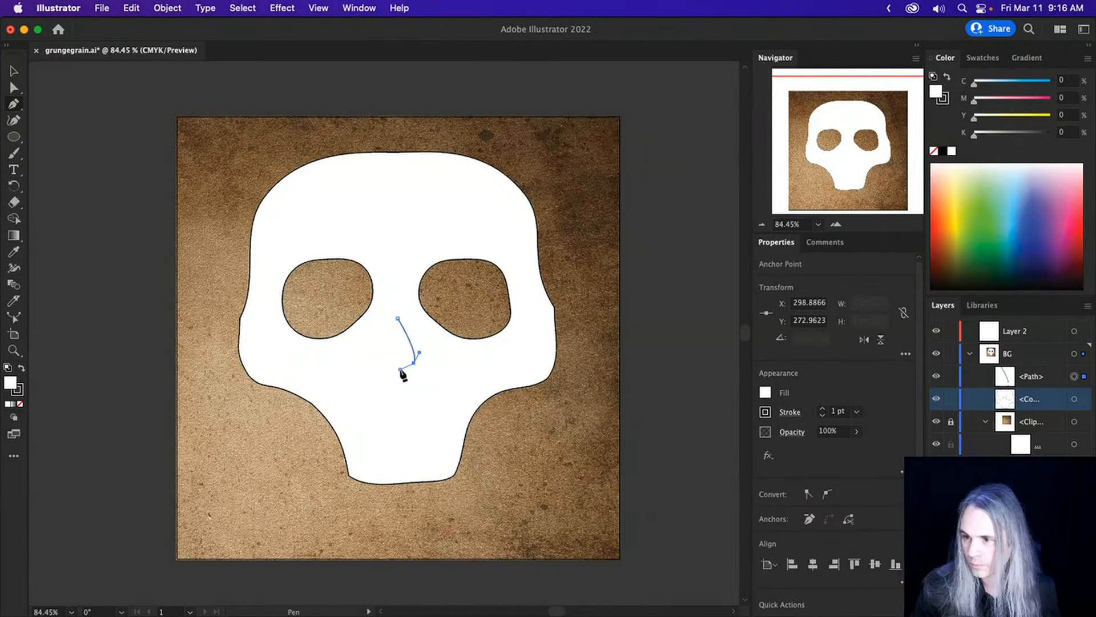
left_click(399, 356)
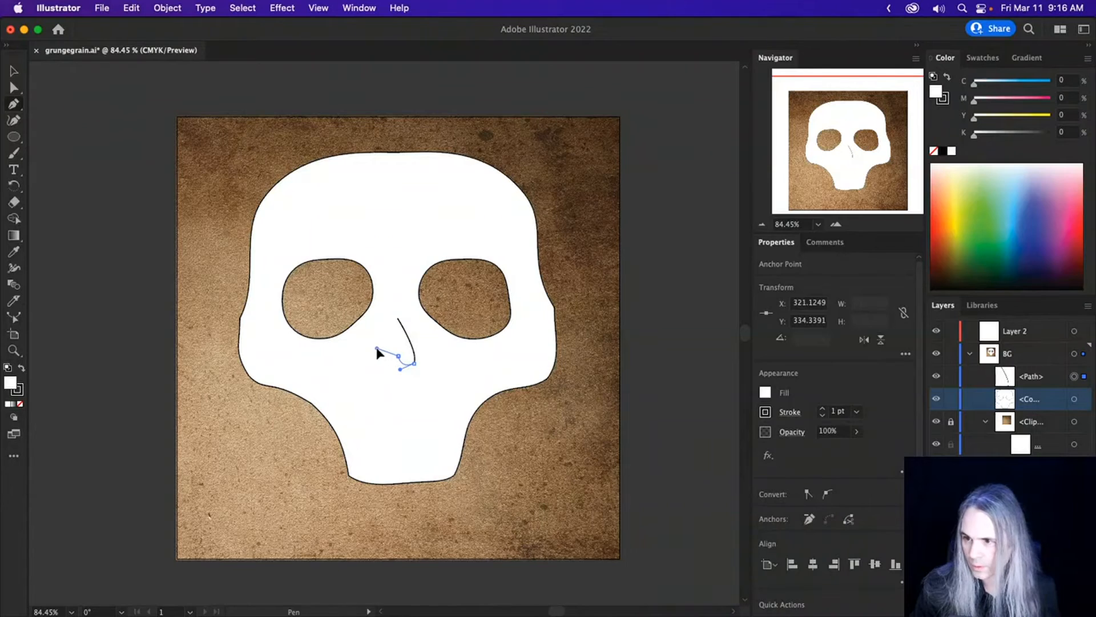
left_click(387, 380)
left_click_drag(390, 379, 392, 376)
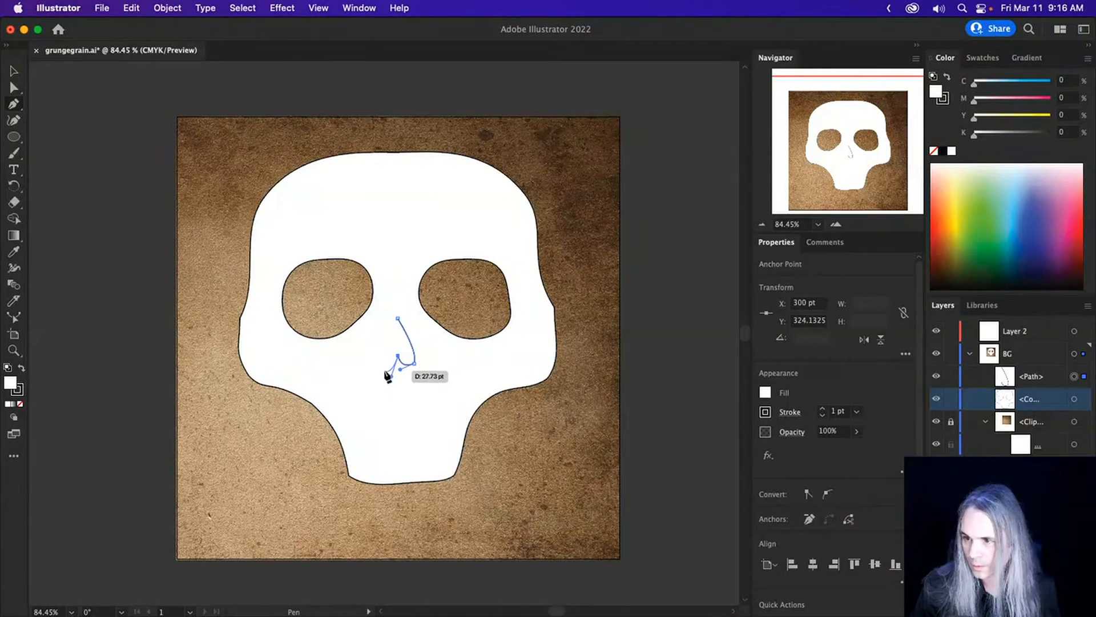
left_click(385, 370)
left_click(377, 355)
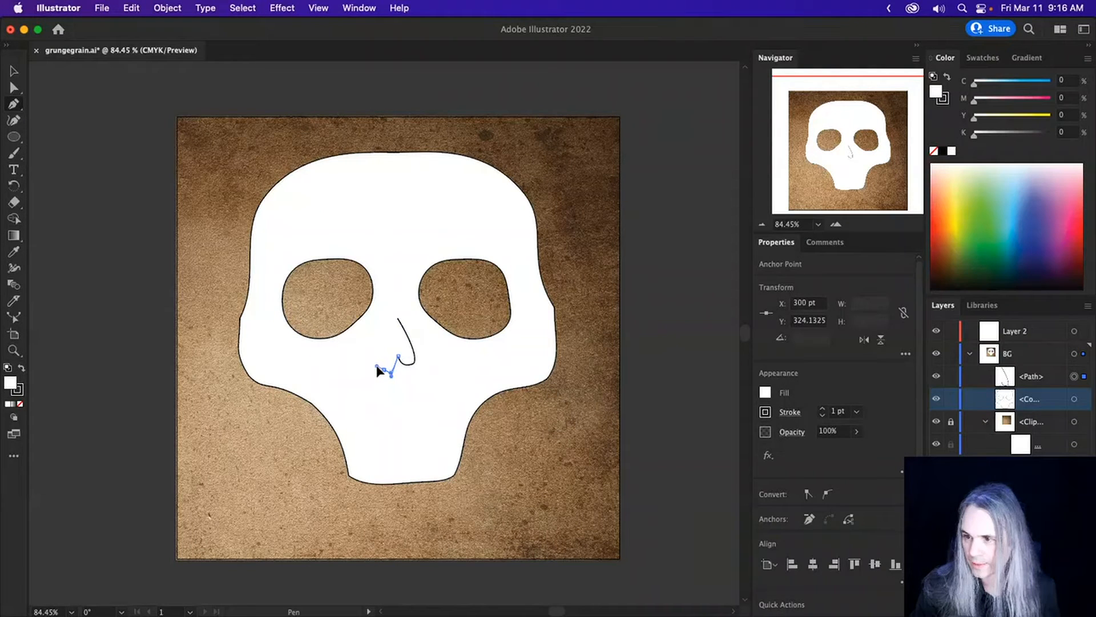
left_click(398, 318)
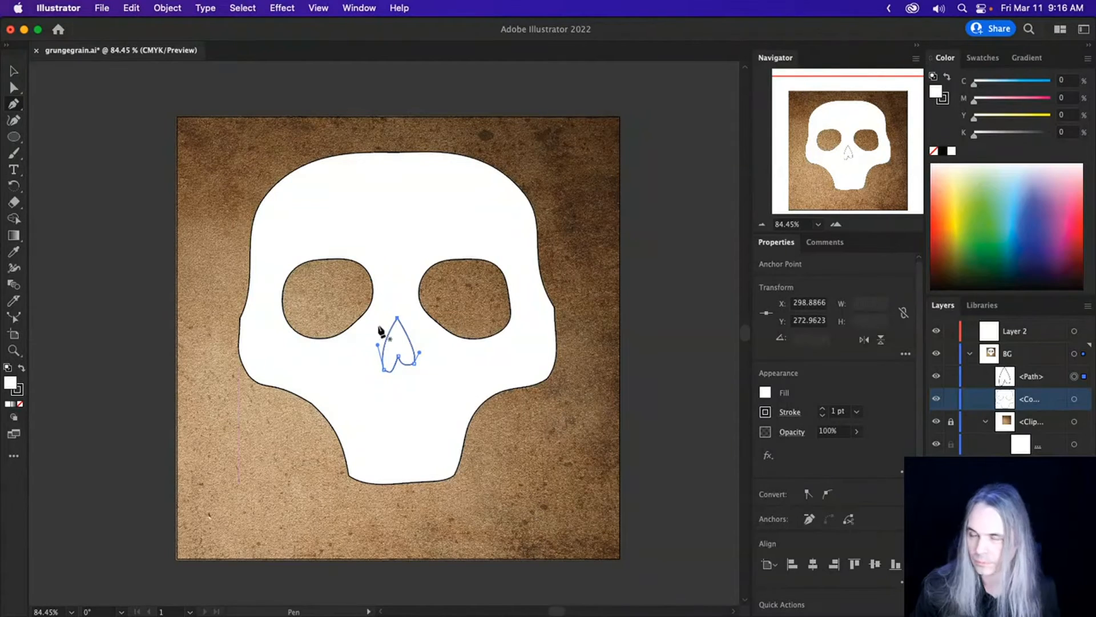
left_click(14, 71)
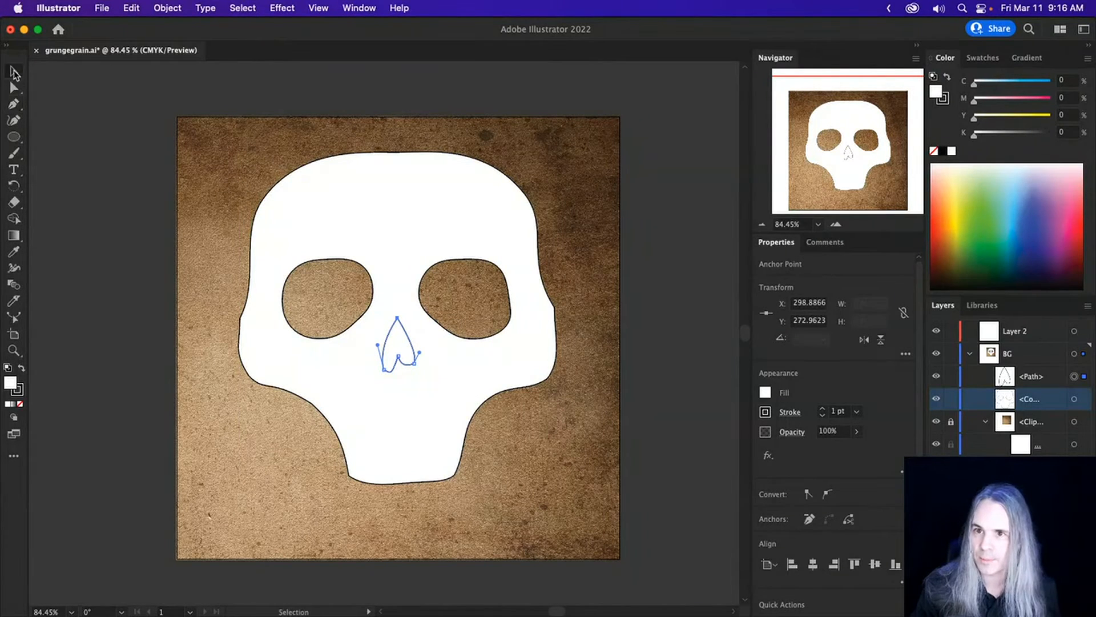
left_click(411, 432, "shift")
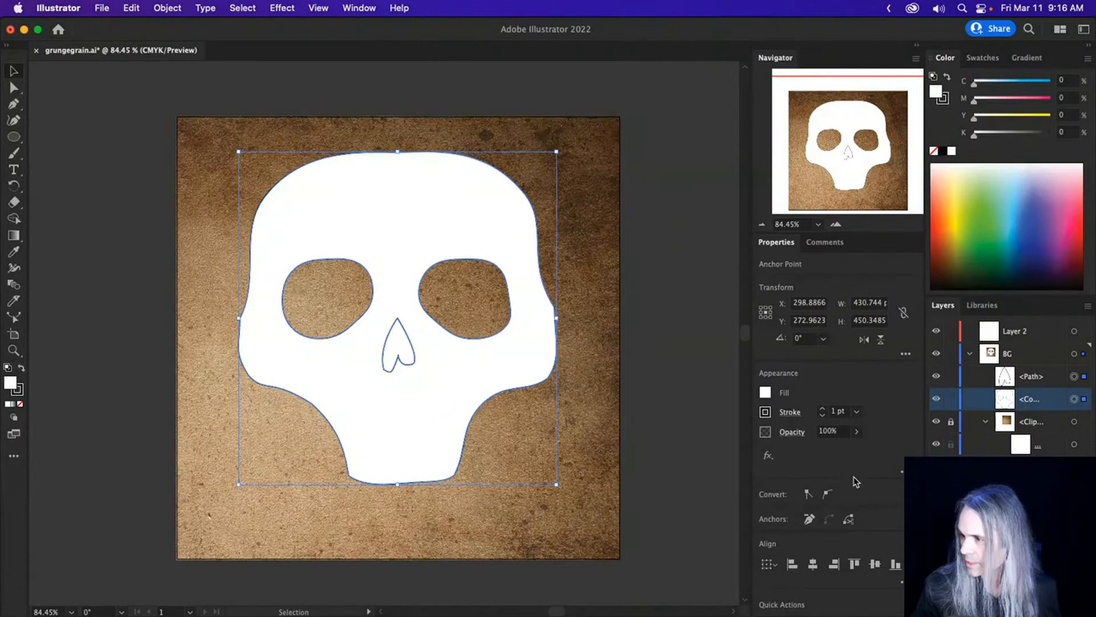
left_click(1043, 377, "shift")
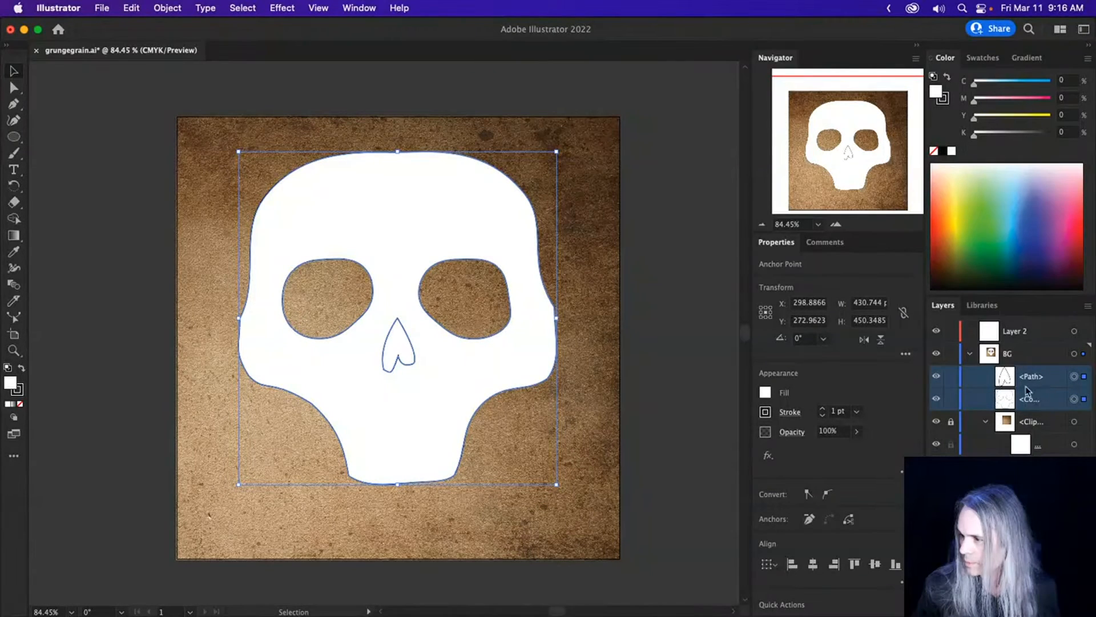
left_click(988, 531)
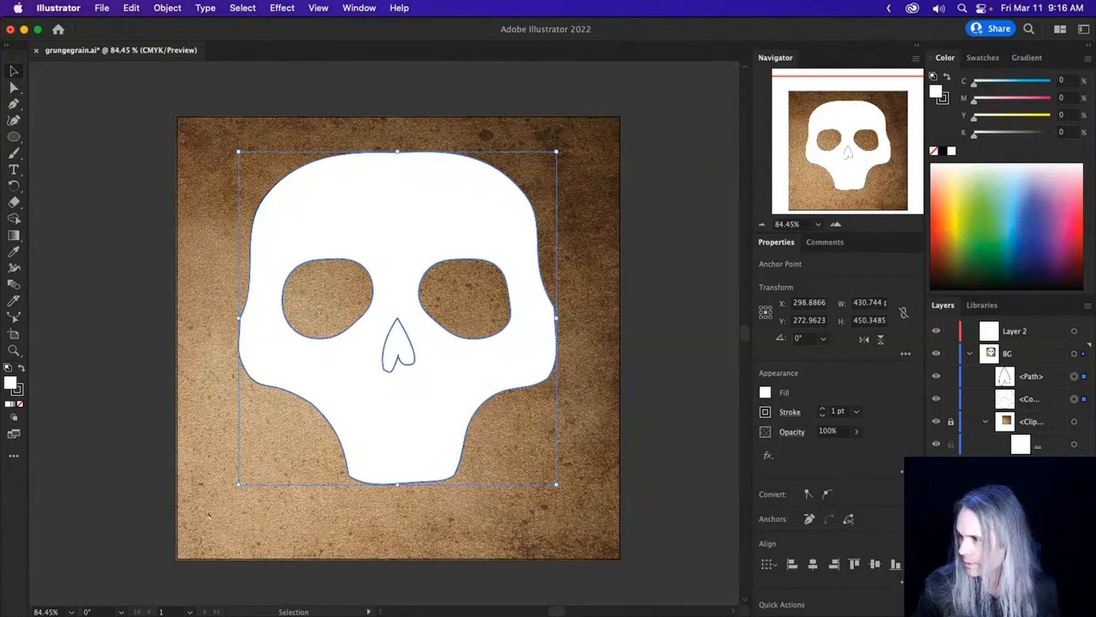
left_click(1031, 402)
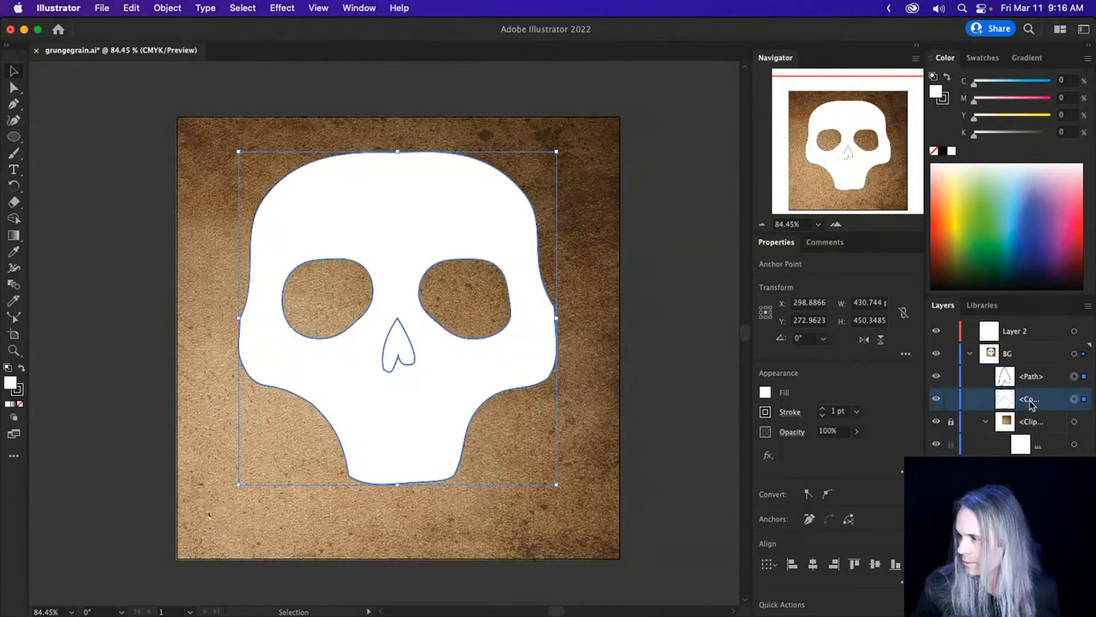
right_click(446, 374)
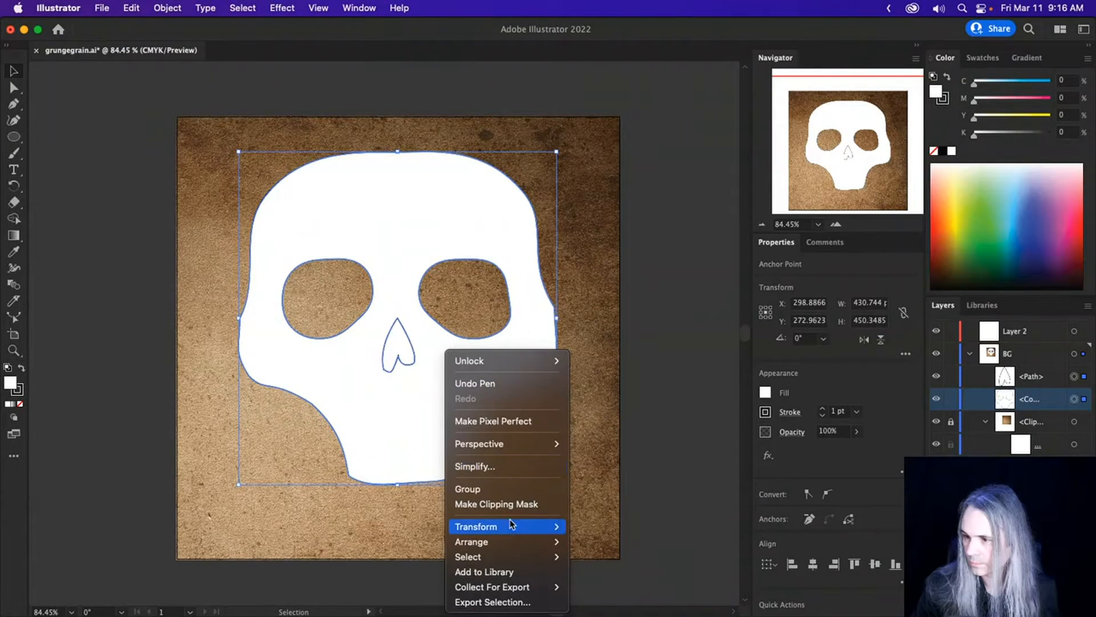
mouse_move(514, 533)
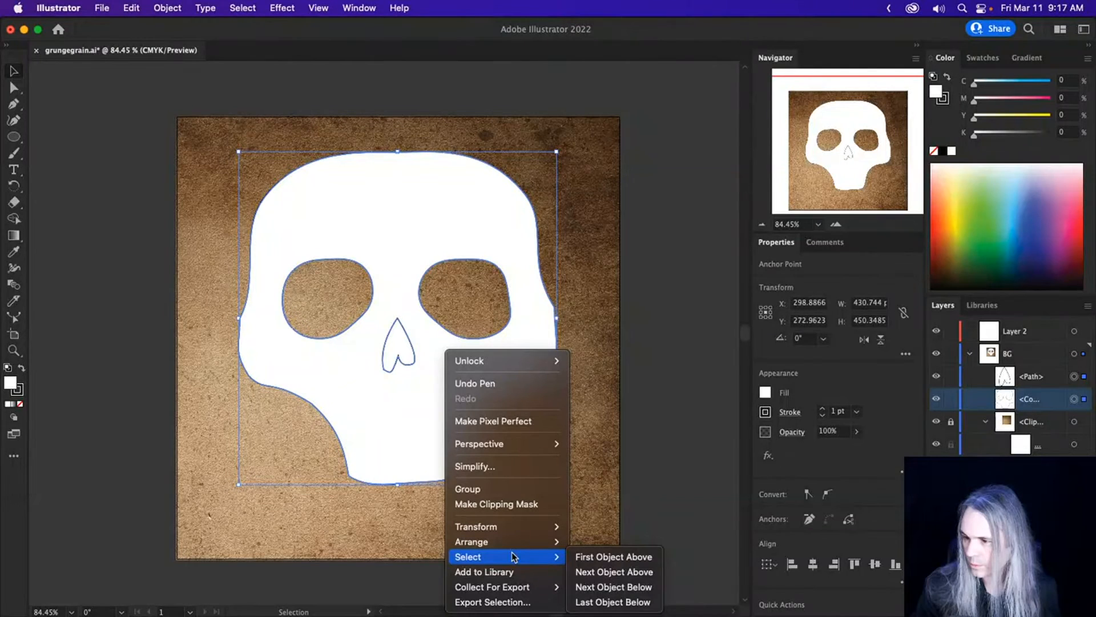
left_click(666, 380)
left_click(647, 421)
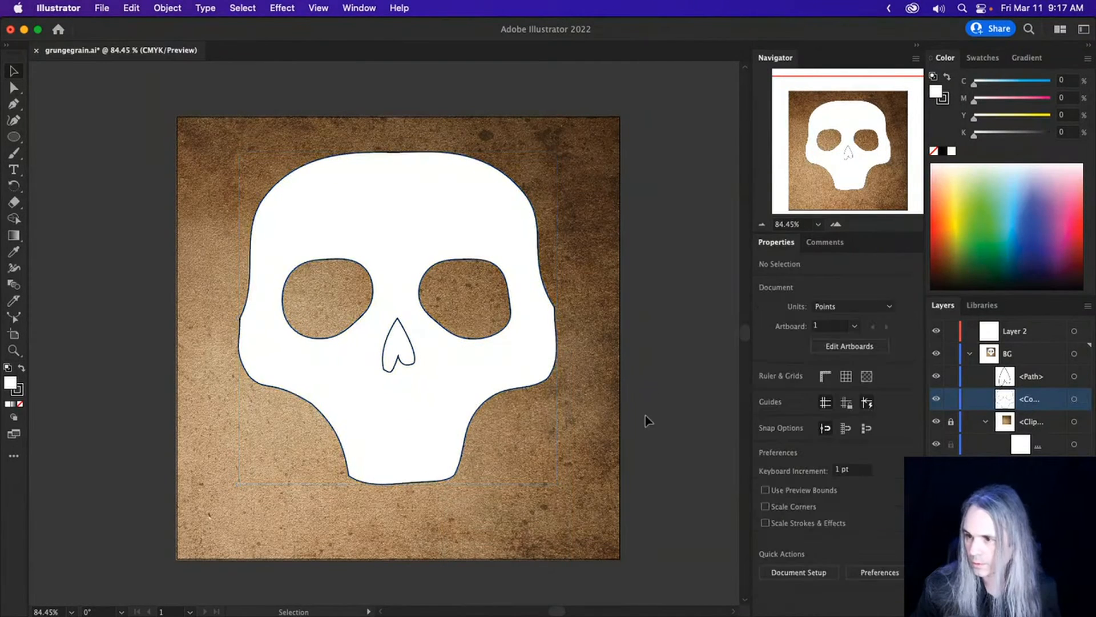
Try to make a compound path from the skull silhouette.
left_click(422, 415)
right_click(430, 413)
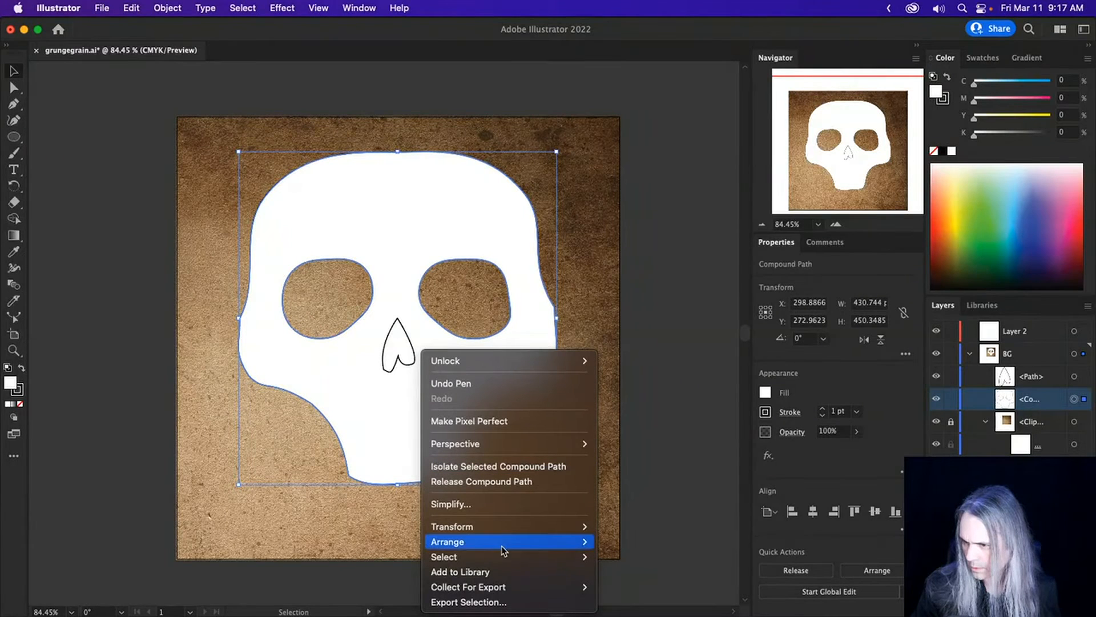
mouse_move(498, 528)
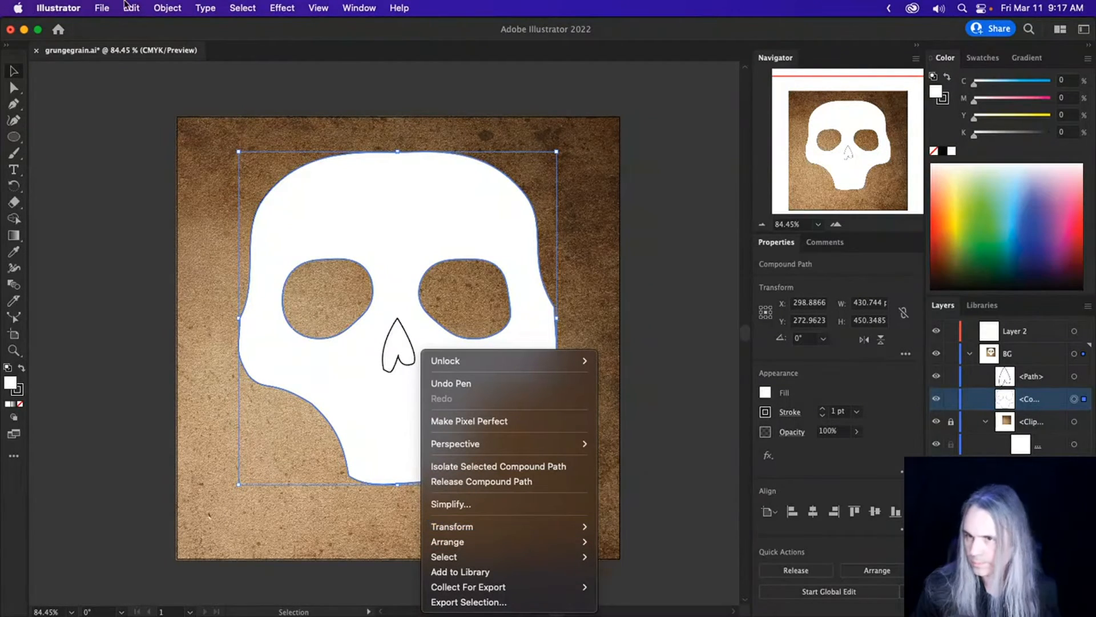
left_click(169, 9)
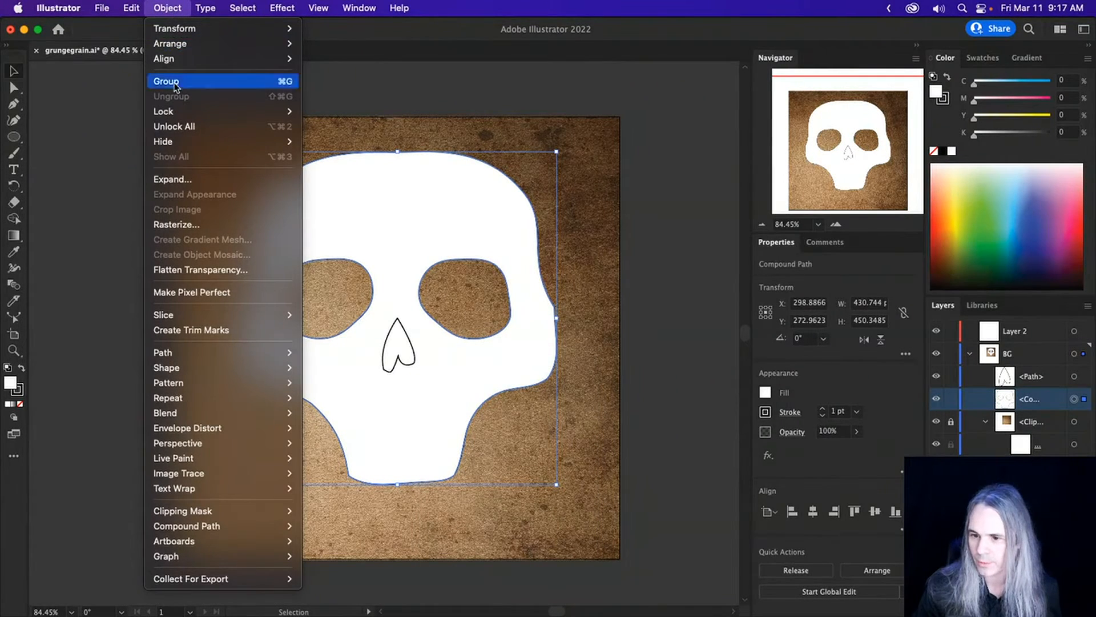
mouse_move(185, 531)
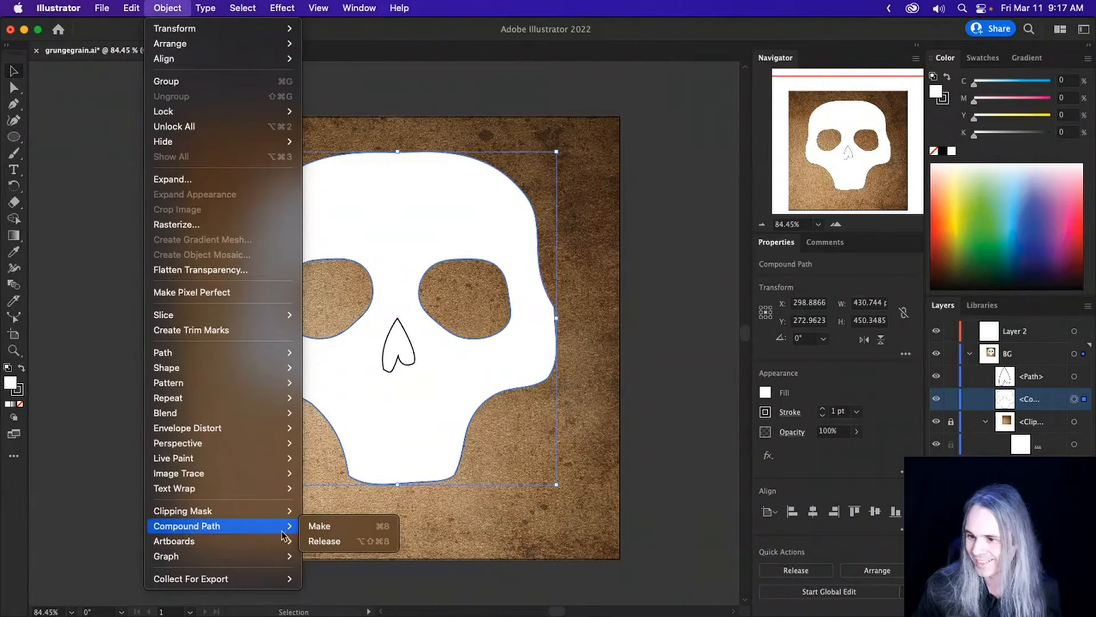
left_click(336, 528)
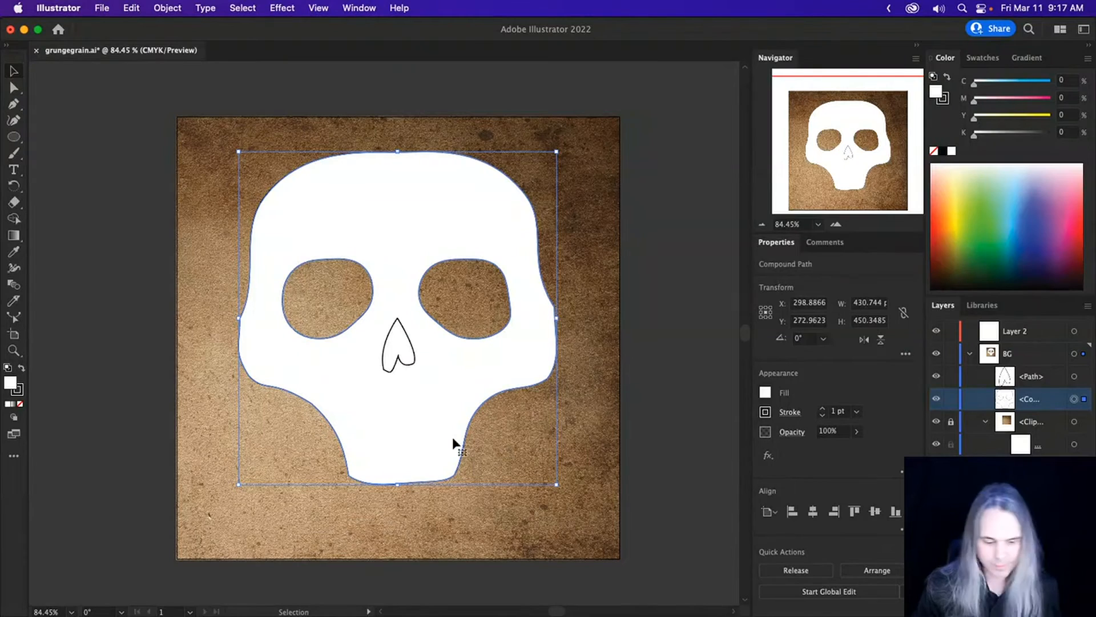
key("super+v")
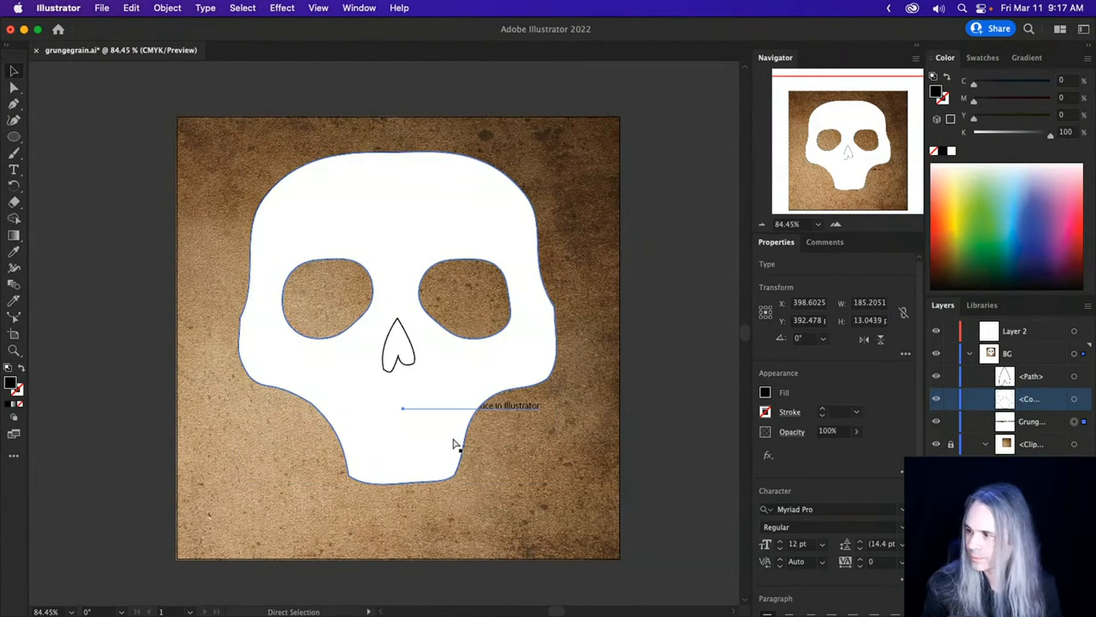
key("super+v")
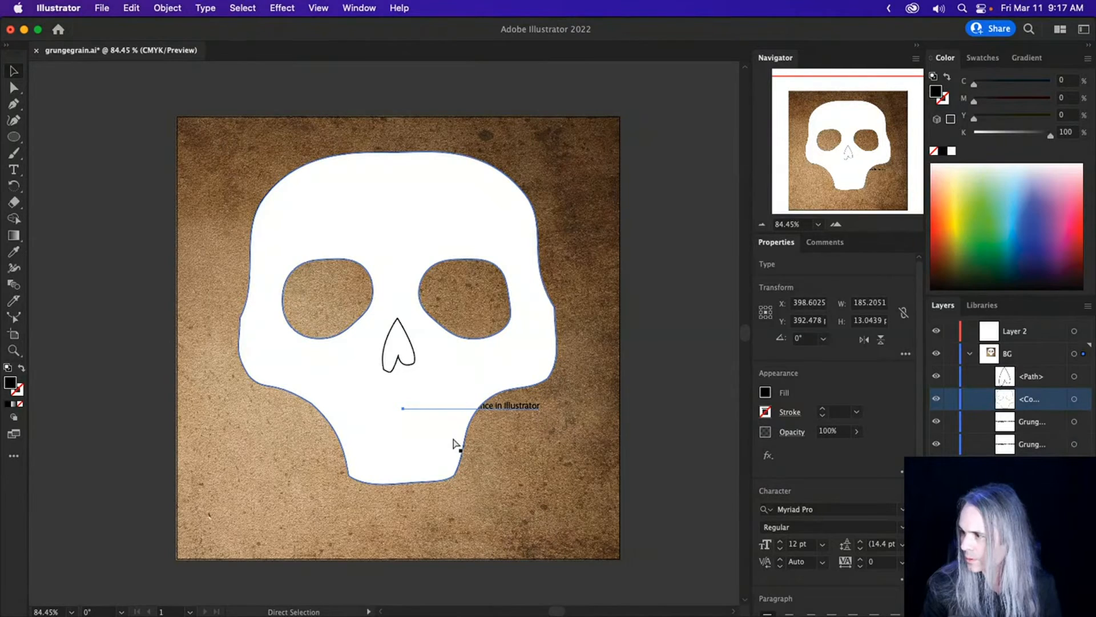
key("v")
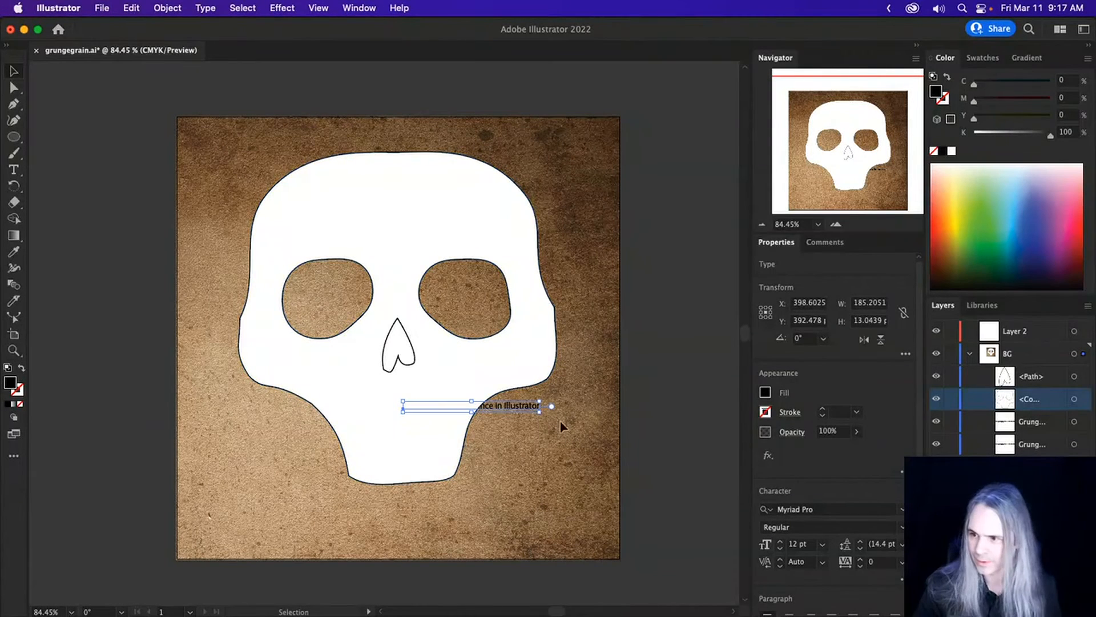
left_click(638, 421)
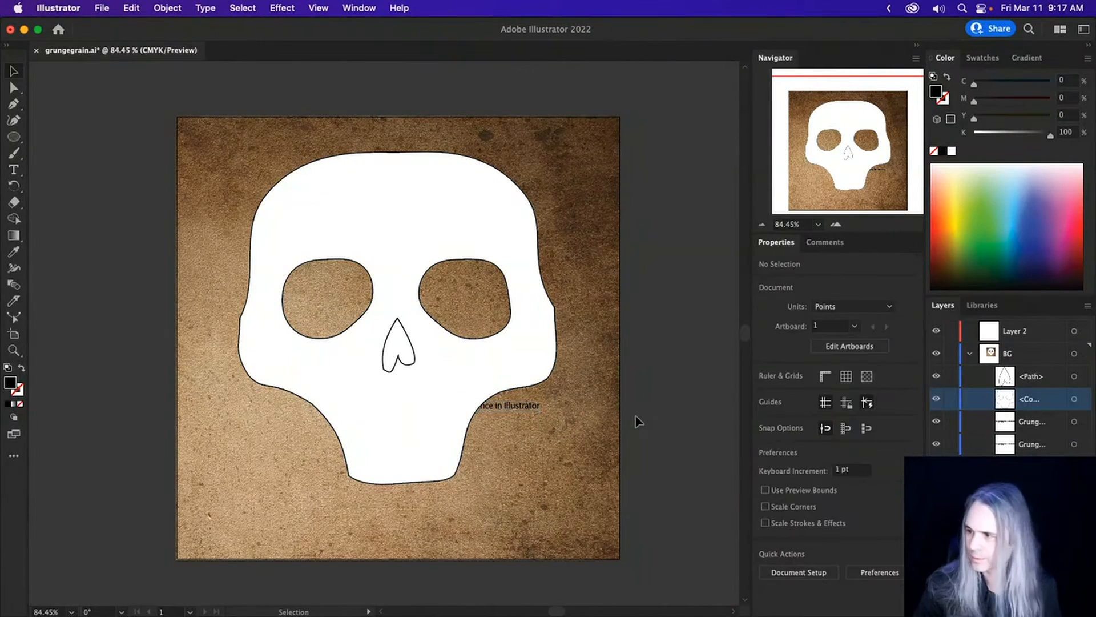
left_click(1047, 423)
left_click(1044, 450, "shift")
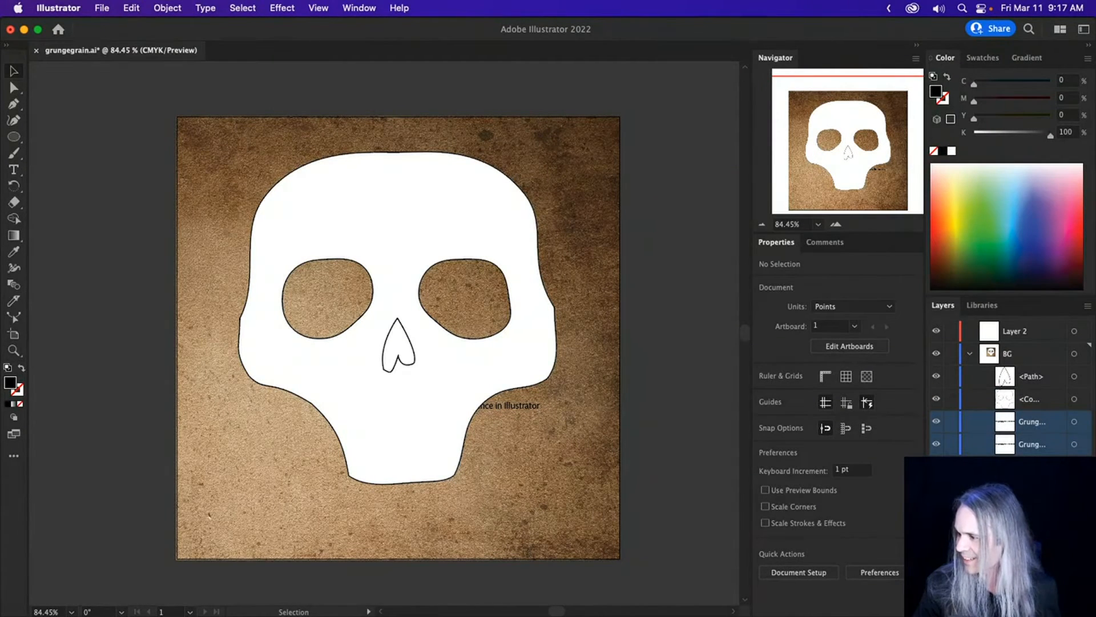
key("super+7")
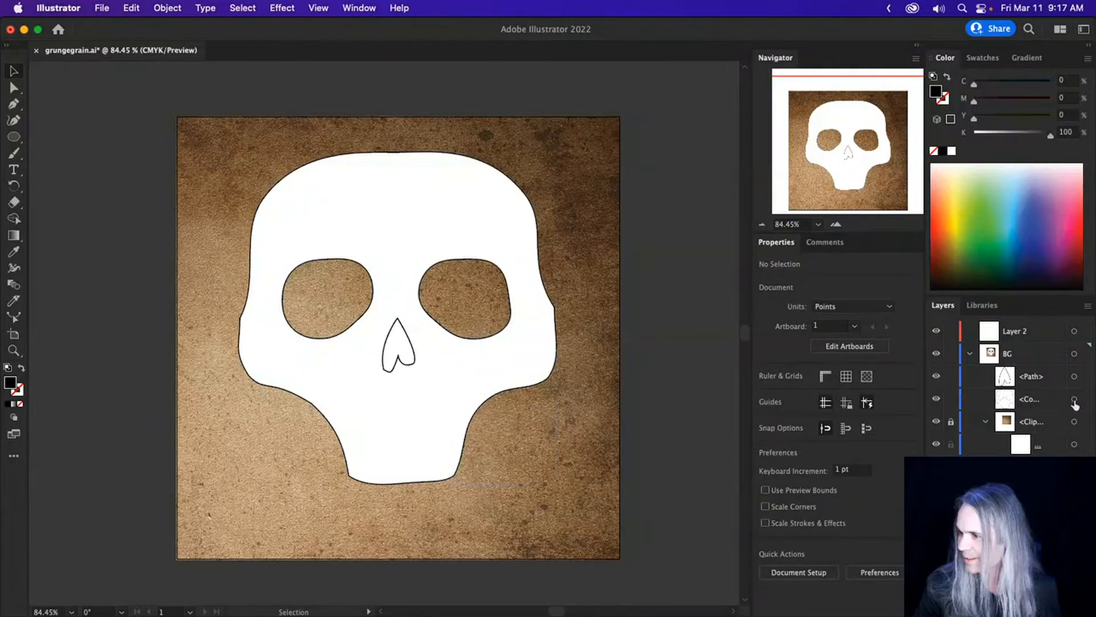
Release the skull's compound path, add the nose outline to the selection, and cut out the eyes and nose with the Exclude Pathfinder operation.
left_click(1074, 399)
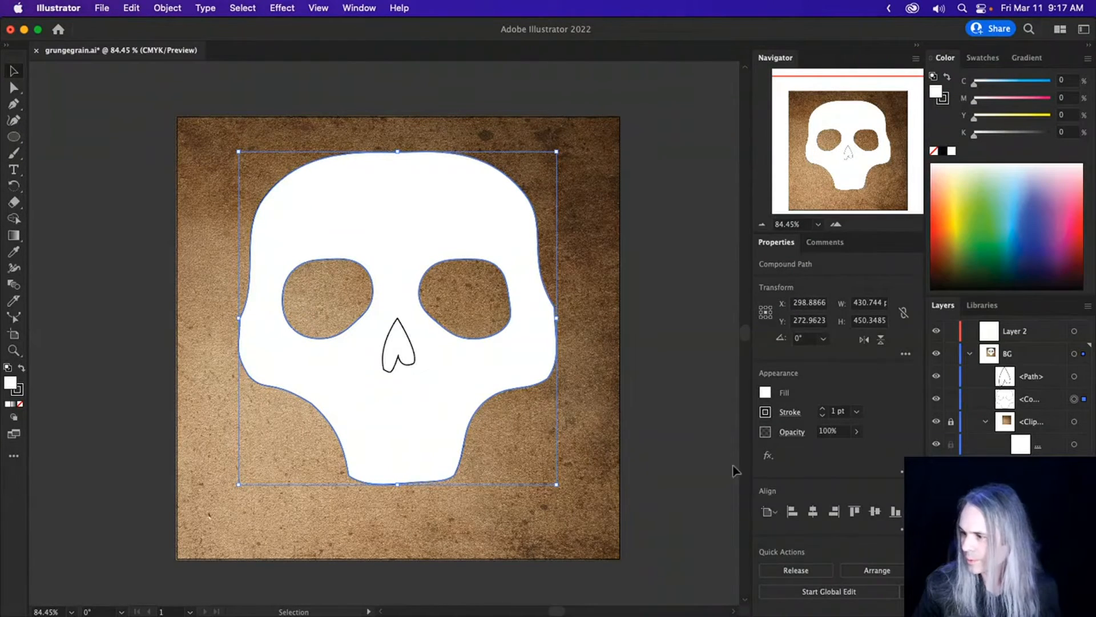
left_click(808, 571)
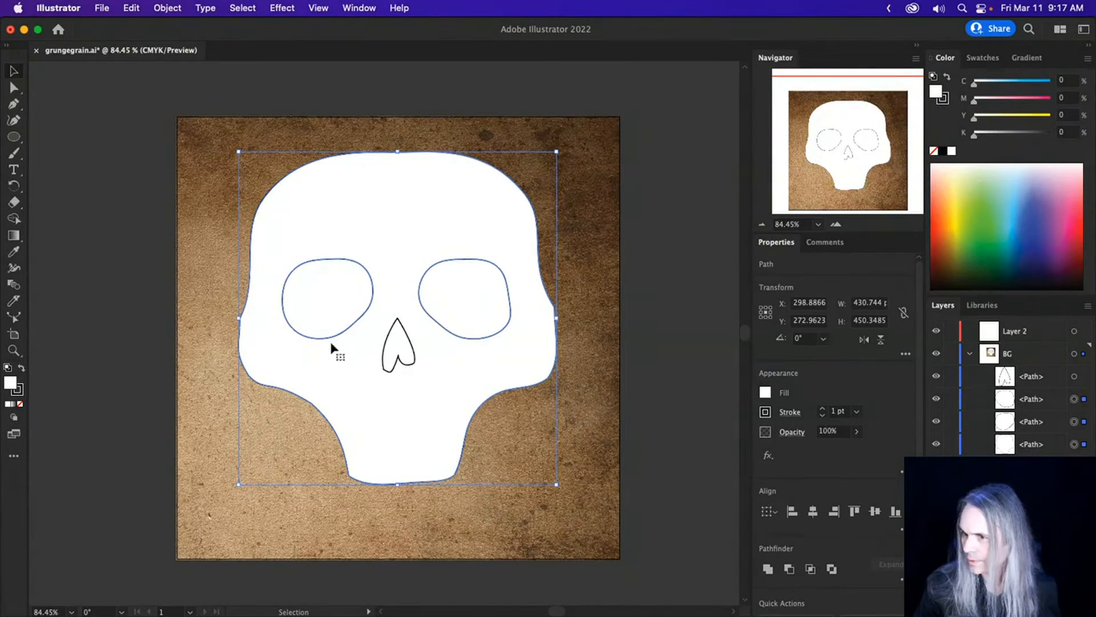
left_click(409, 355, "shift")
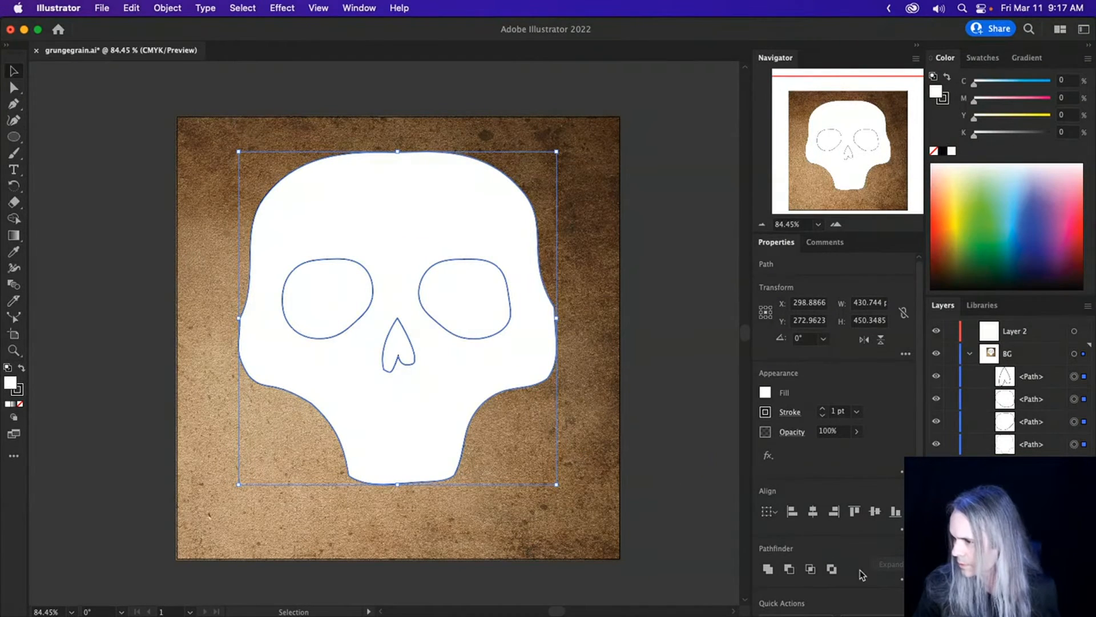
left_click(833, 569)
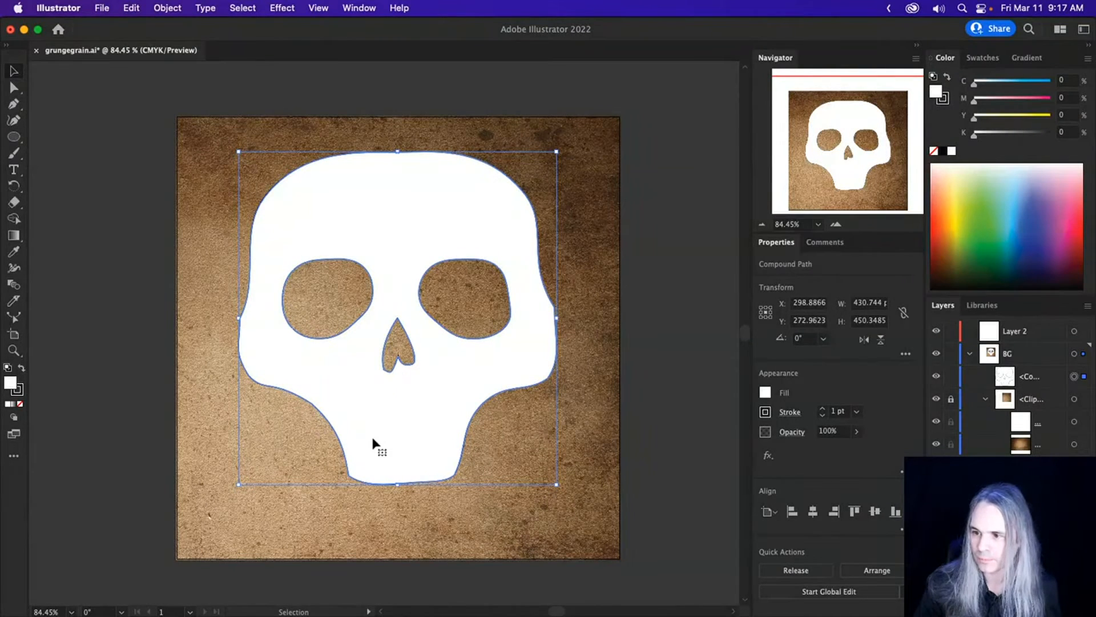
Shorten the skull's jaw by moving its bottom edge up about 32 pt with the Direct Selection tool.
left_click(14, 87)
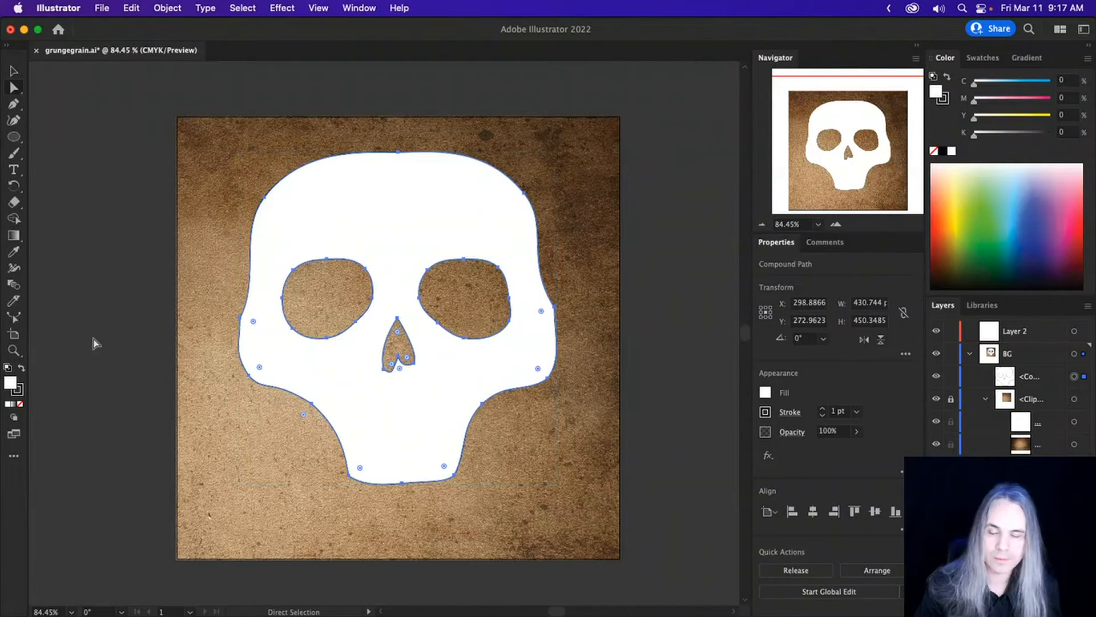
left_click(97, 359)
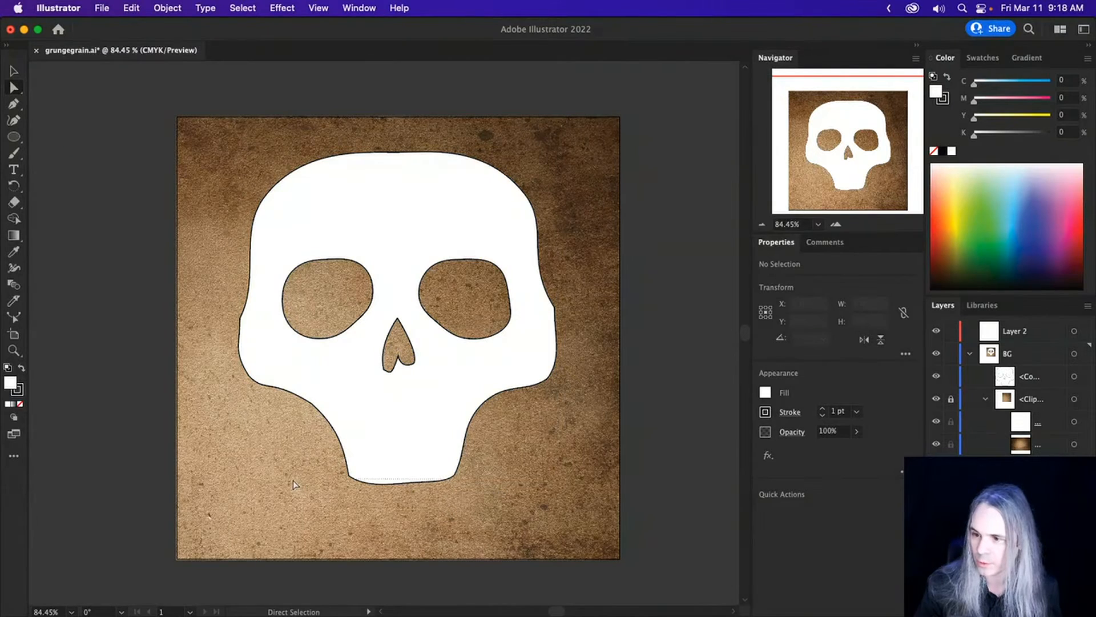
left_click(402, 484)
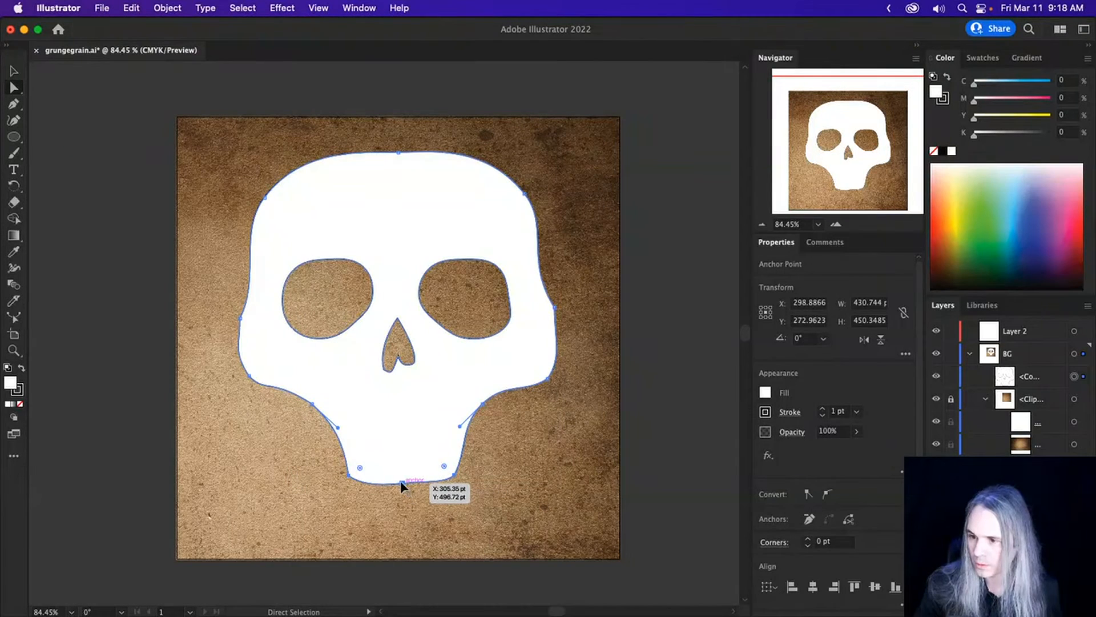
left_click_drag(400, 482, 399, 458)
left_click(407, 517)
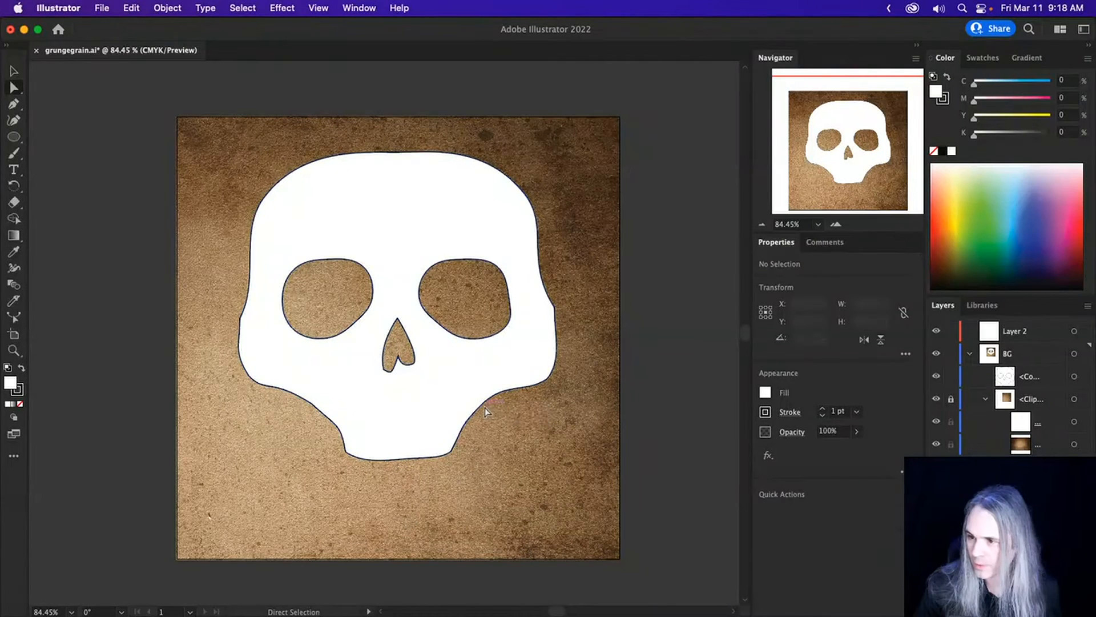
Move the anchor points between the cheeks and jaw slightly inward on both sides to deepen the curves under the cheekbones.
left_click_drag(484, 408, 472, 405)
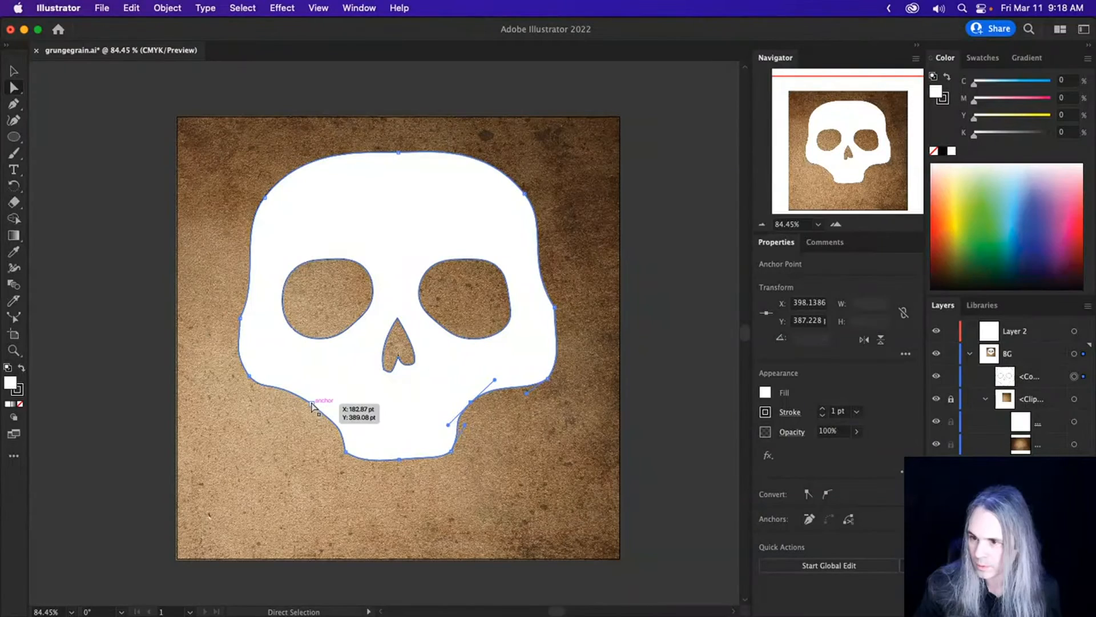
left_click_drag(312, 405, 315, 394)
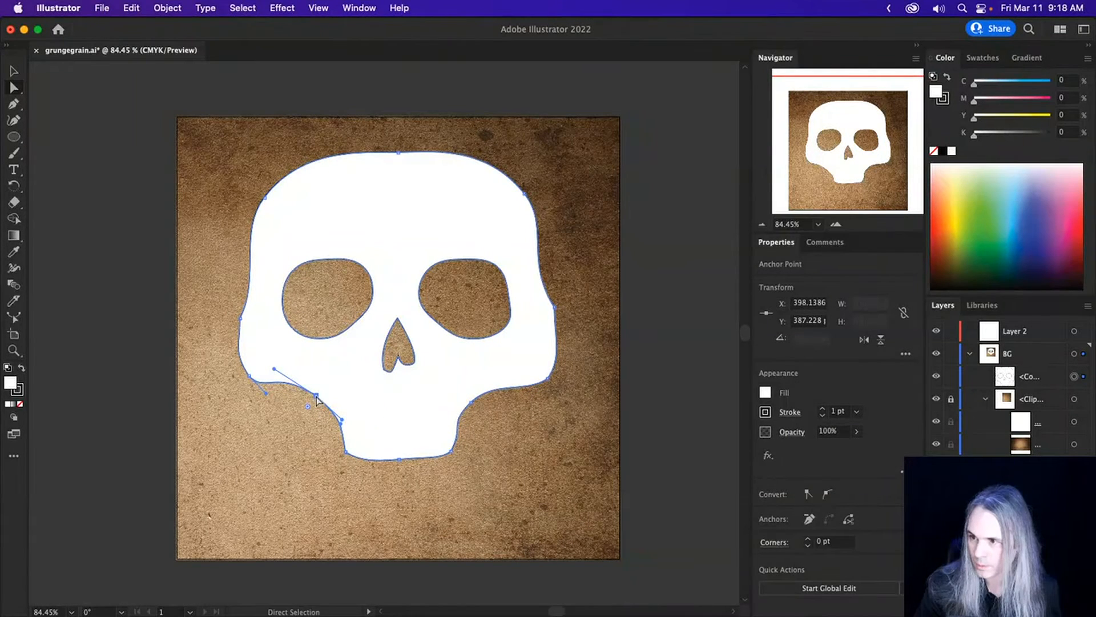
left_click(523, 465)
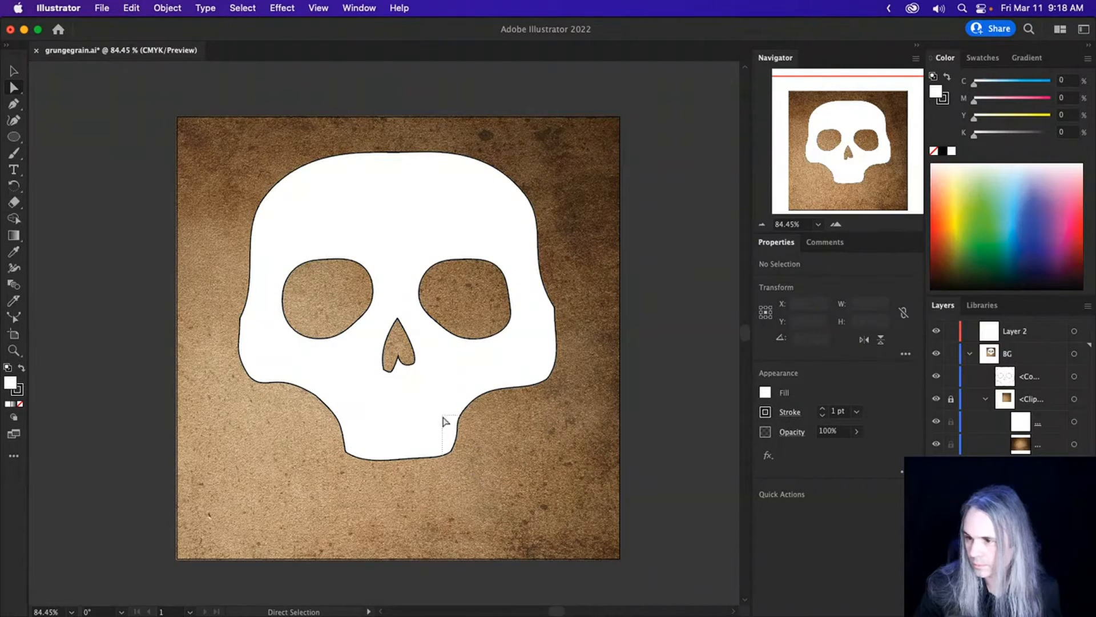
Widen the base of the jaw by pulling both bottom corner anchor points outward.
left_click(450, 451)
left_click_drag(450, 456, 462, 451)
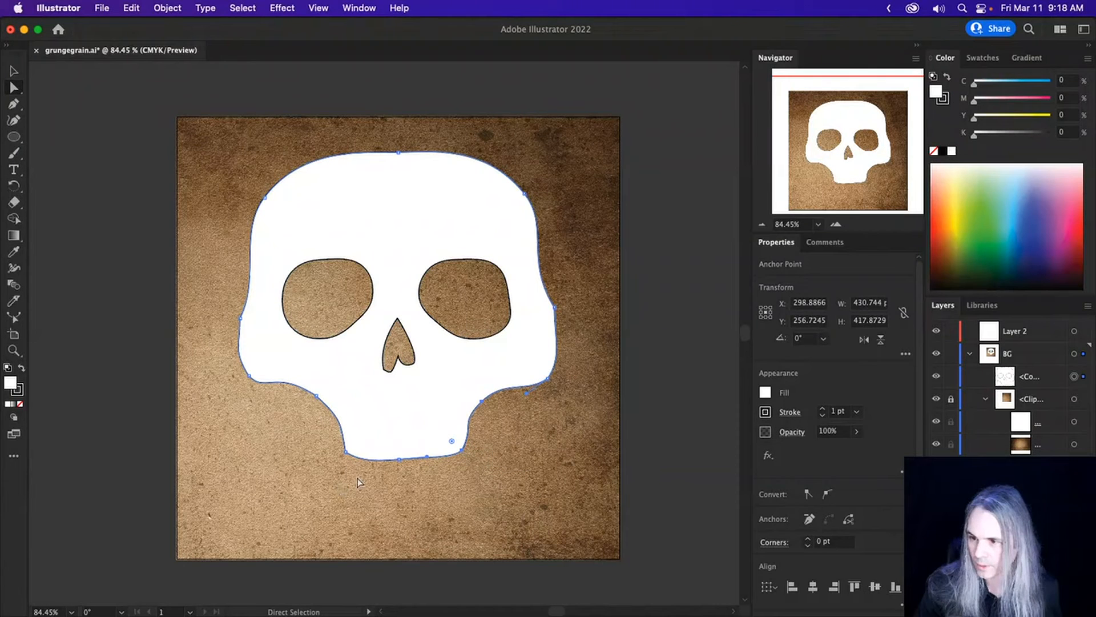
mouse_move(353, 454)
left_mouse_down()
mouse_move(311, 391)
mouse_move(347, 453)
mouse_move(334, 448)
left_mouse_up()
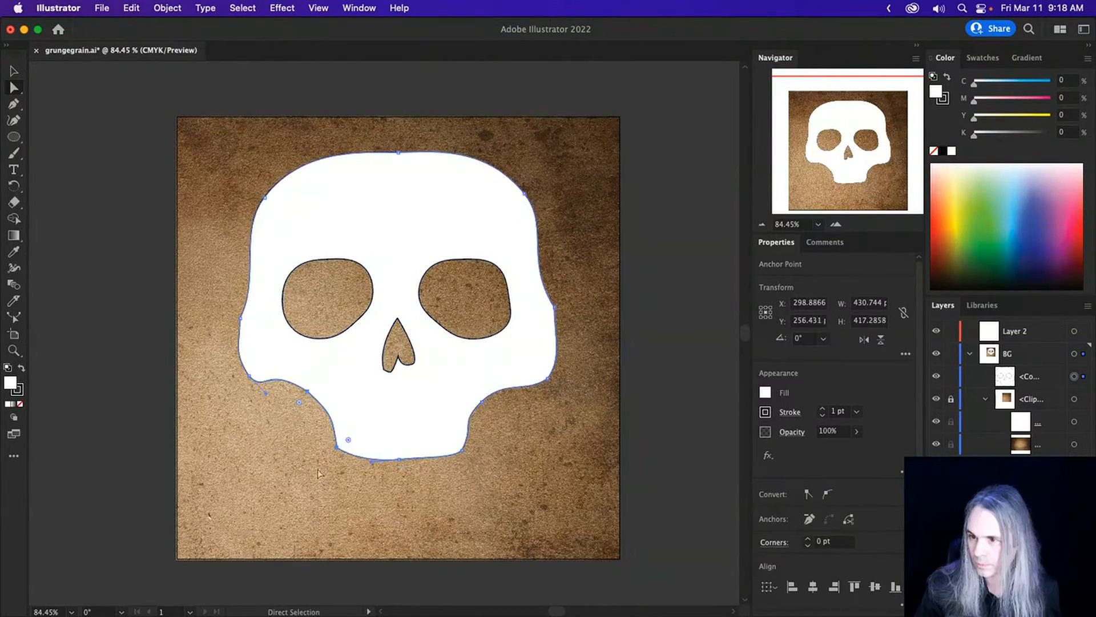
left_click(445, 501)
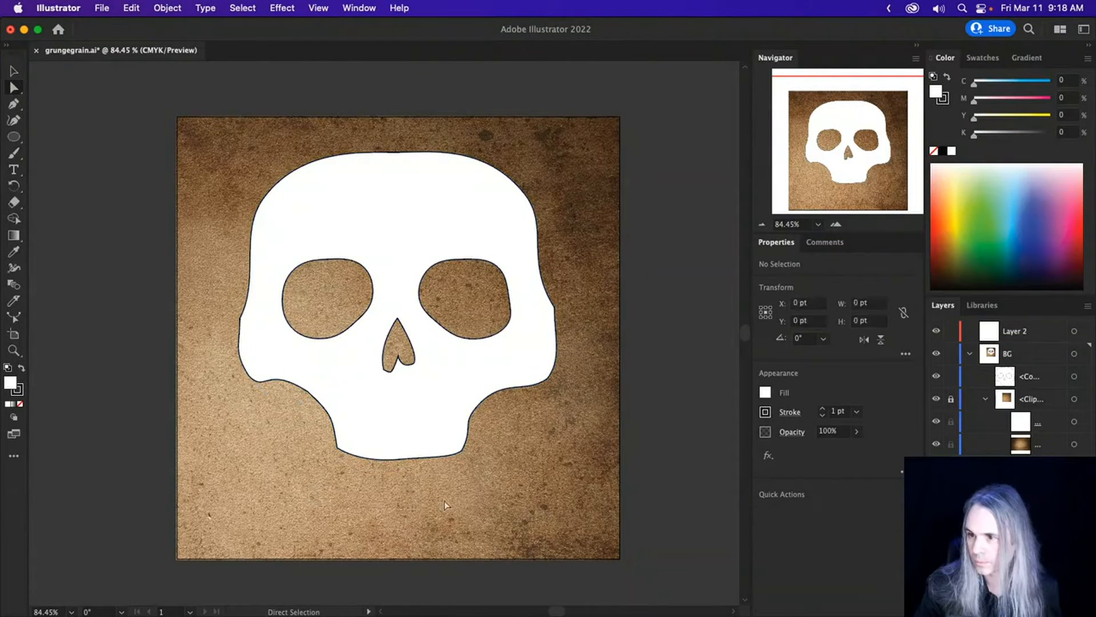
Refine the curve along the base of the nose hole, comparing it with the previous shape, and save the document.
left_click(403, 366)
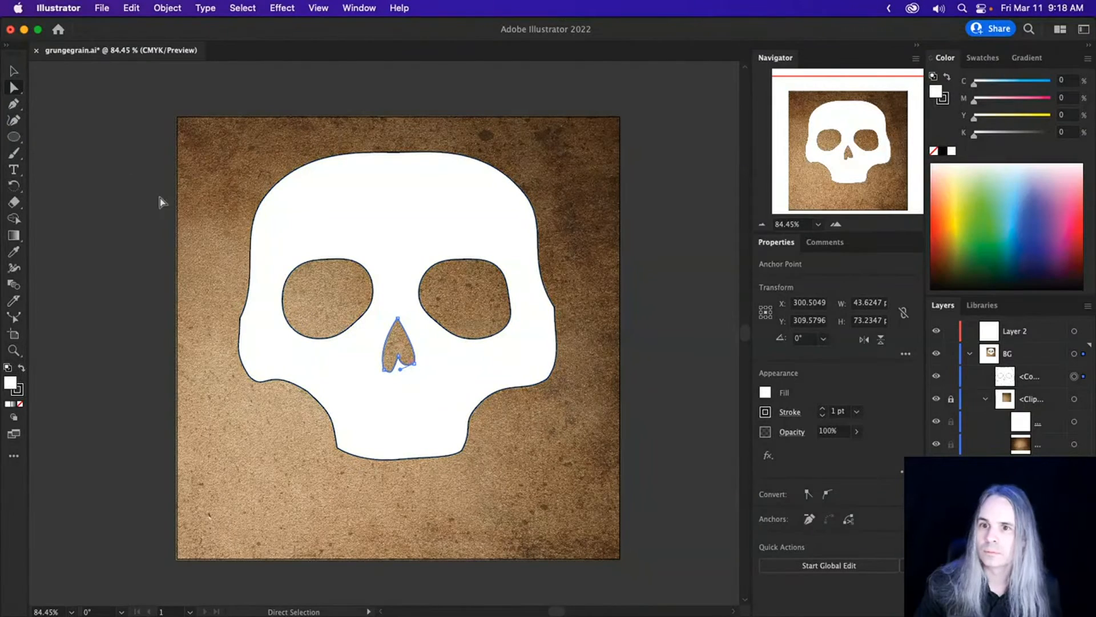
key("super+z")
key("super+z")
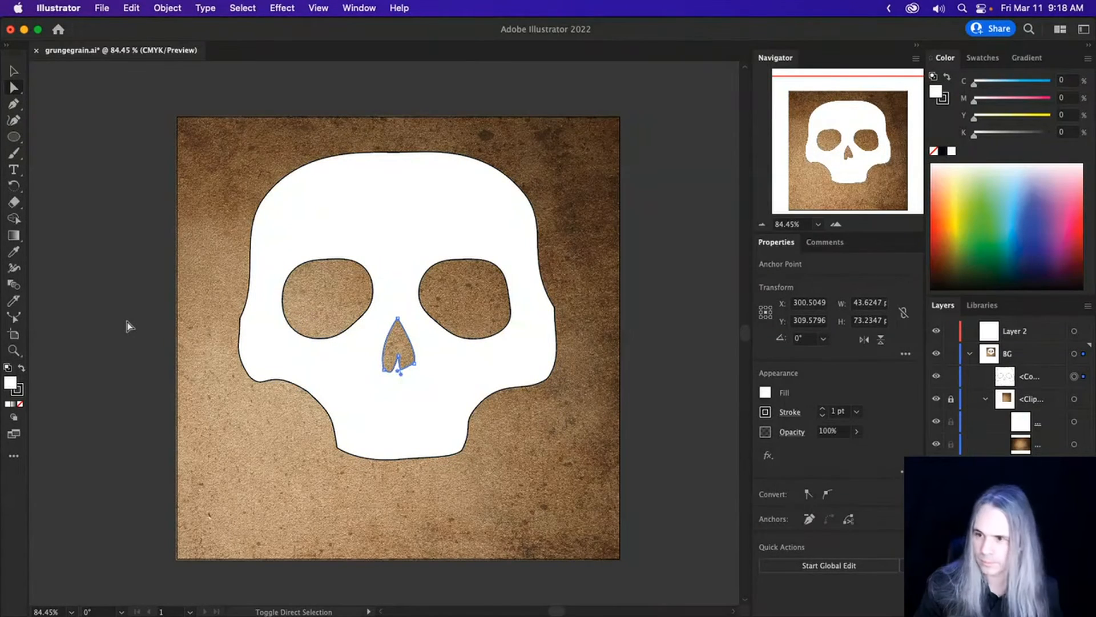
key("super+shift+z")
key("super+shift+z")
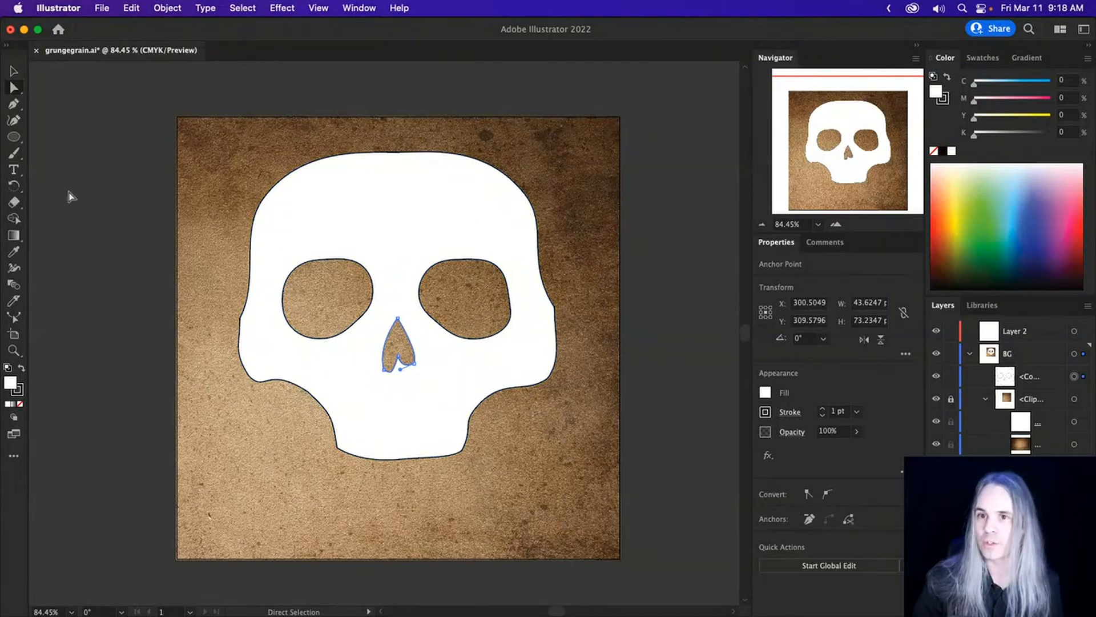
left_click(14, 71)
left_click(153, 265)
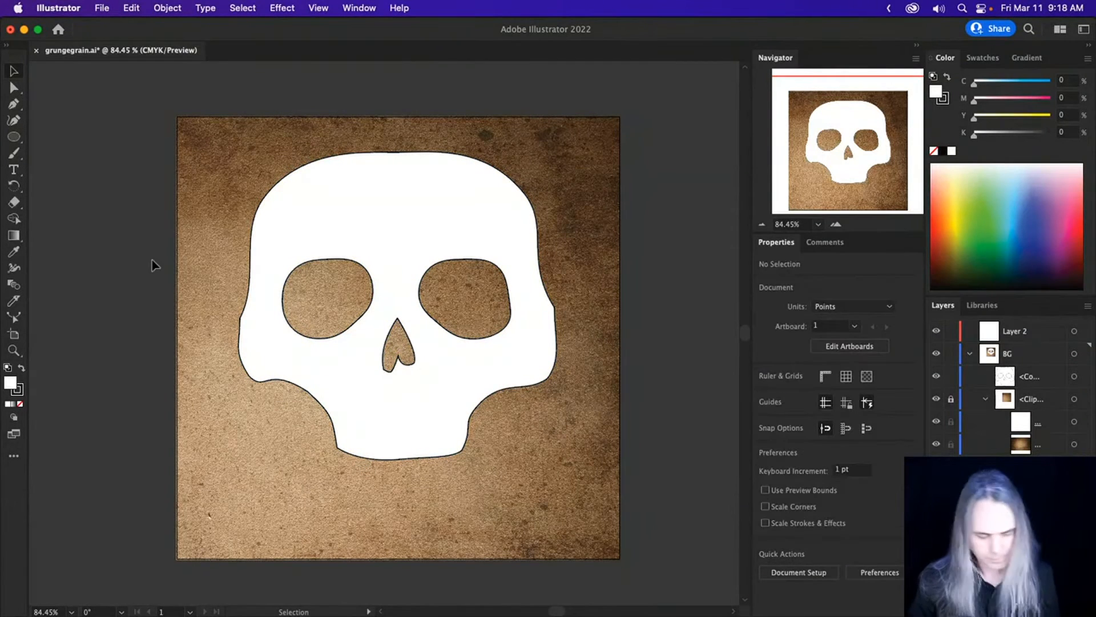
key("super+s")
Remove the skull's stroke, trying a yellow one before setting it back to None.
left_click(526, 221)
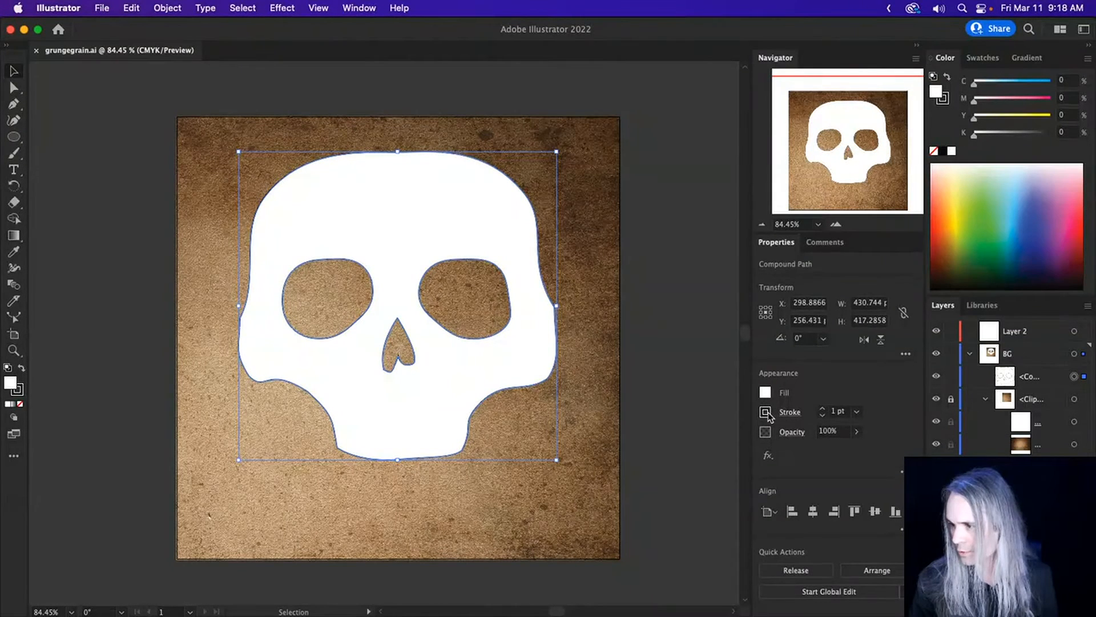
left_click(766, 412)
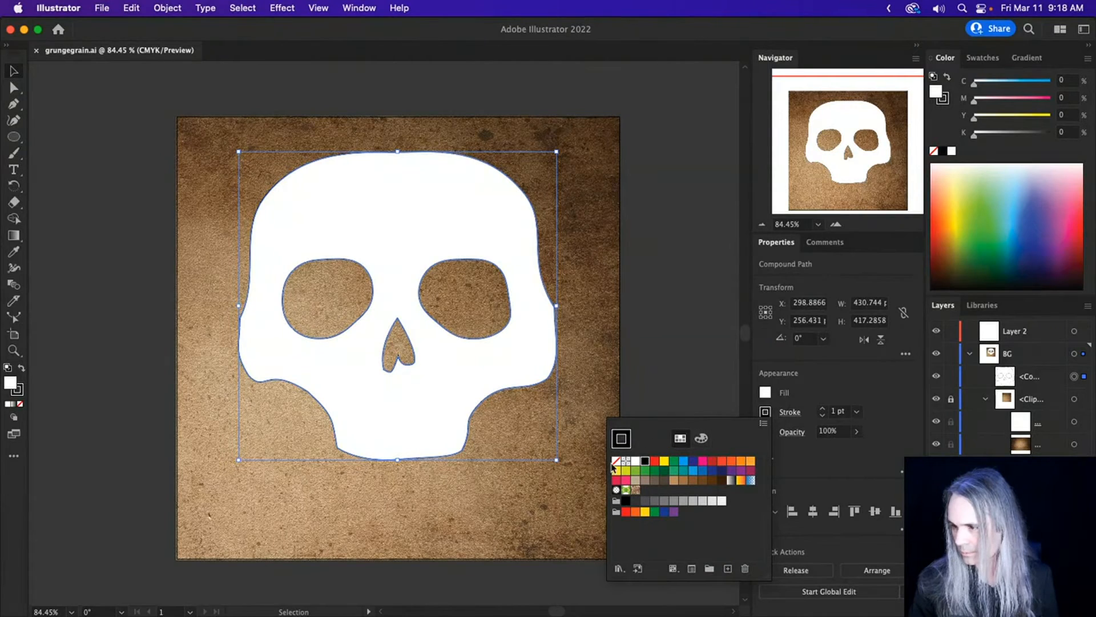
left_click(616, 460)
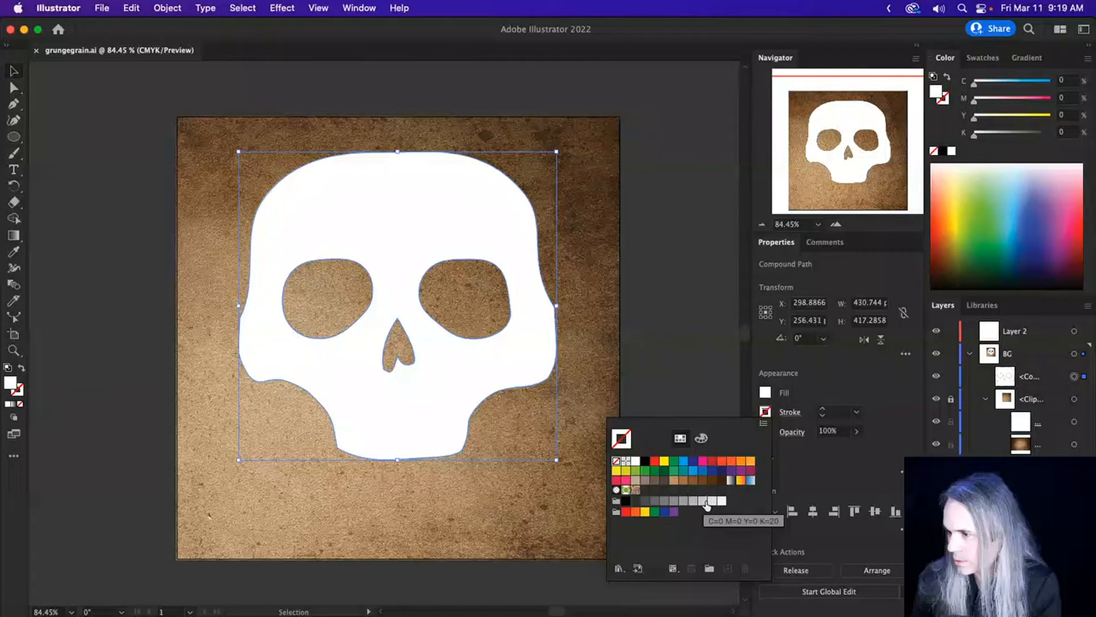
left_click(645, 512)
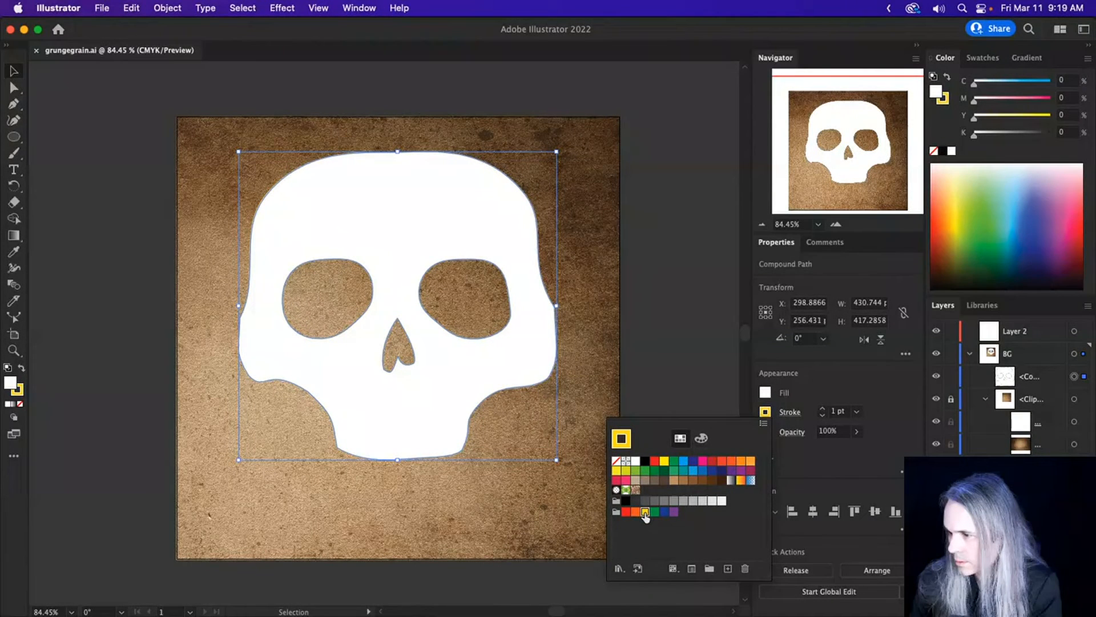
left_click(617, 461)
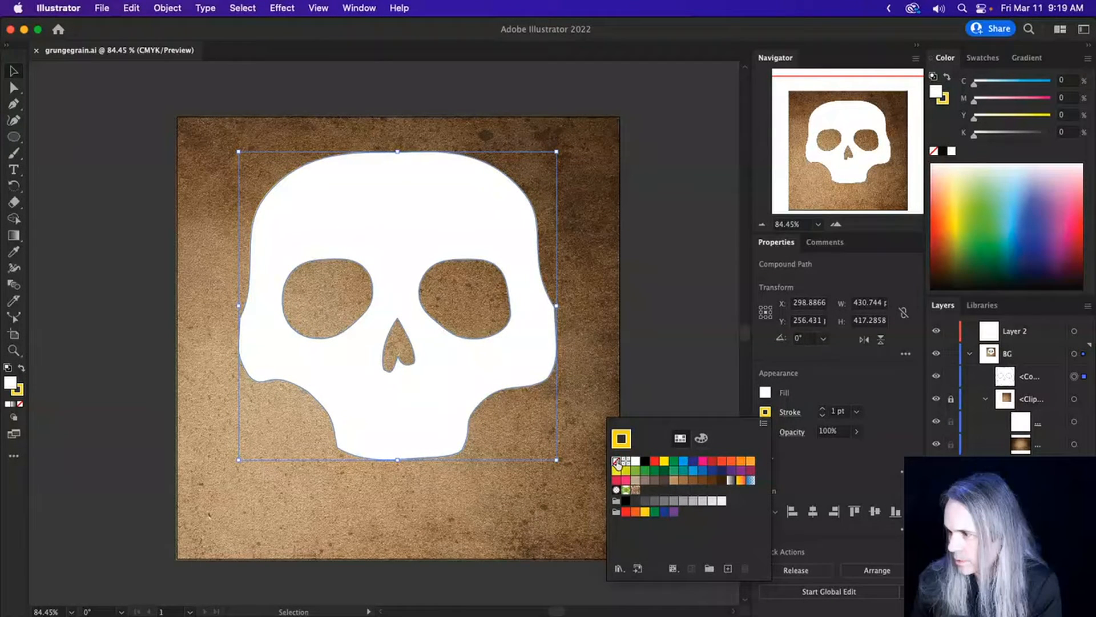
Change the skull's white fill to a pale peach cream picked from the colour spectrum, first trying a mix of M 9, Y 26, K 5.
left_click(767, 396)
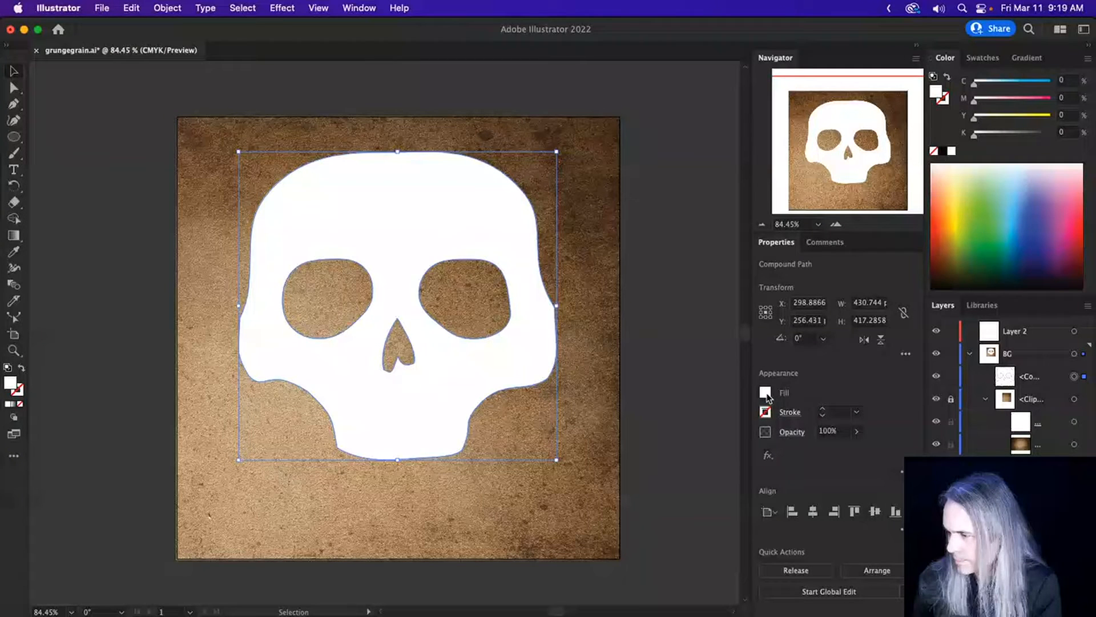
left_click(767, 394)
left_click(701, 418)
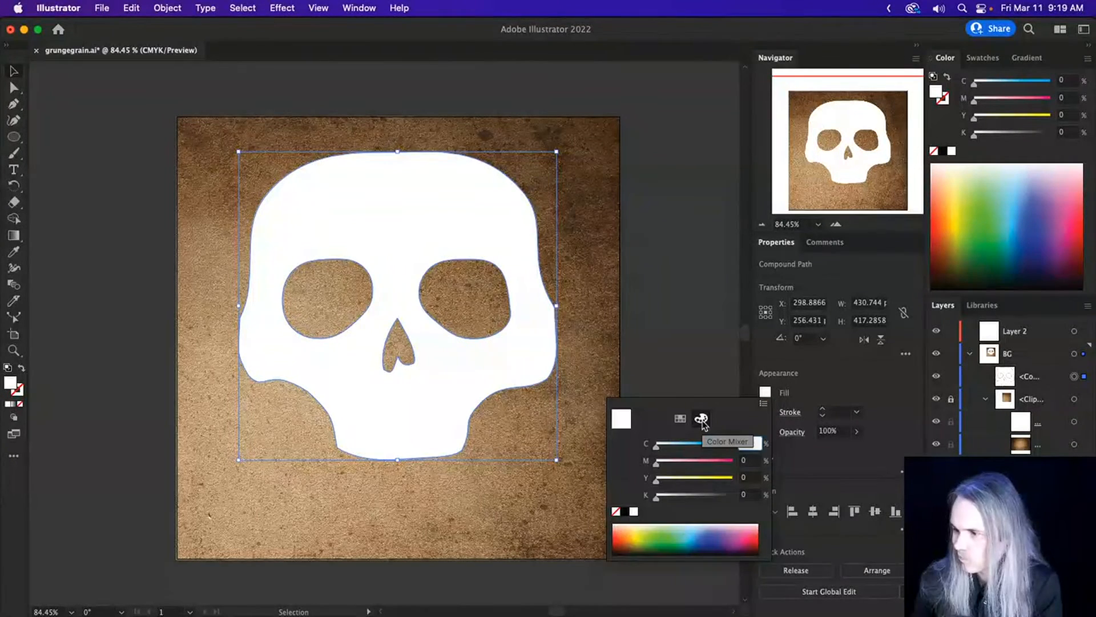
left_click_drag(657, 478, 661, 501)
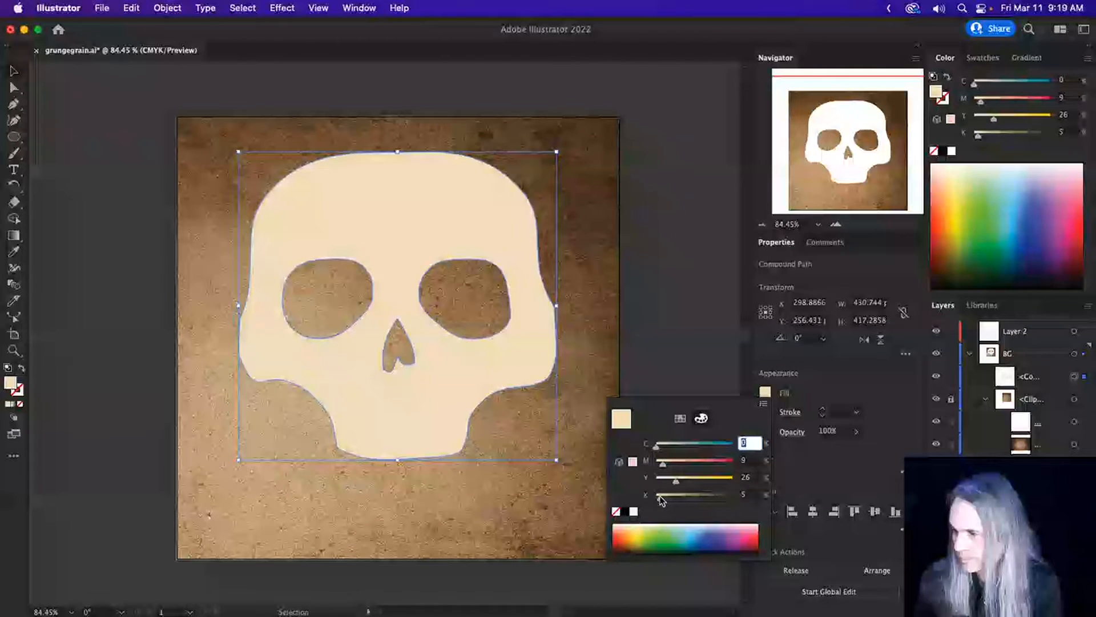
left_click(621, 525)
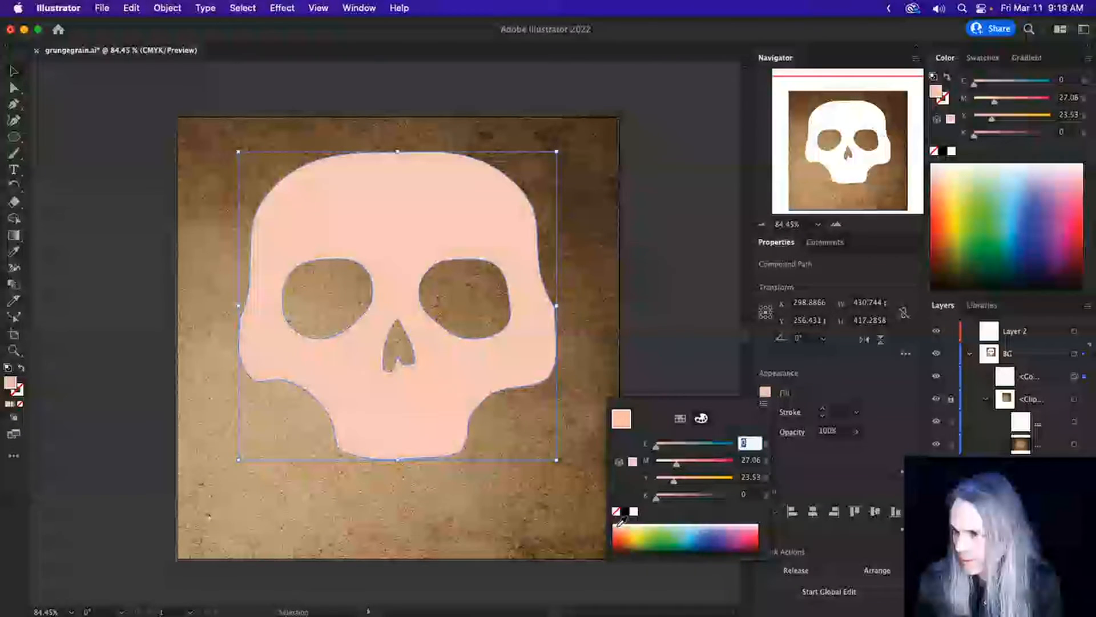
left_click(624, 523)
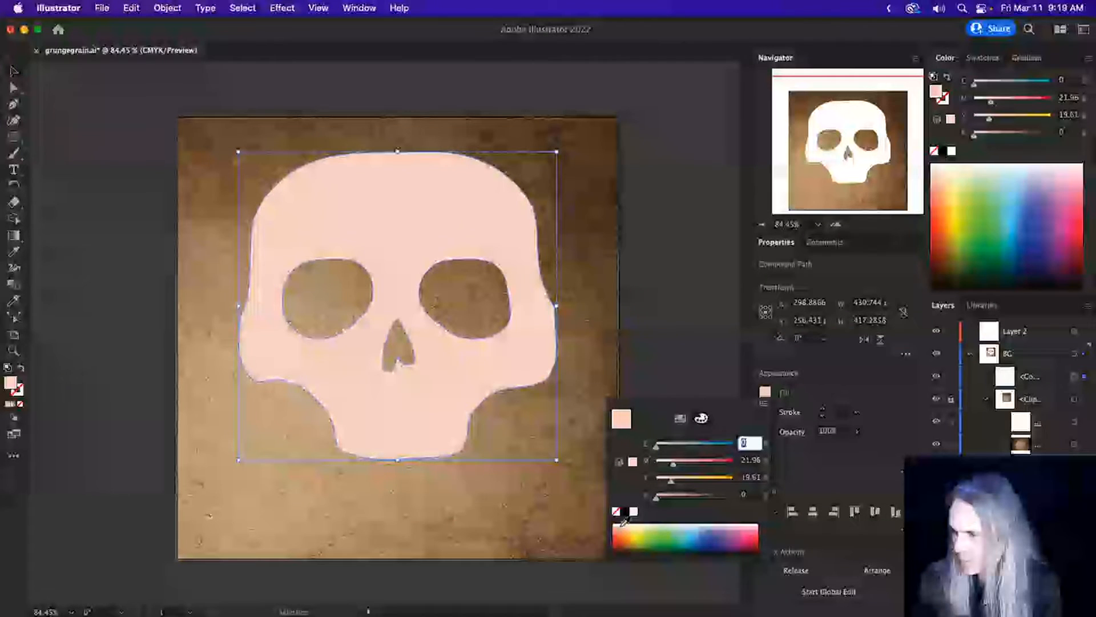
left_click(624, 523)
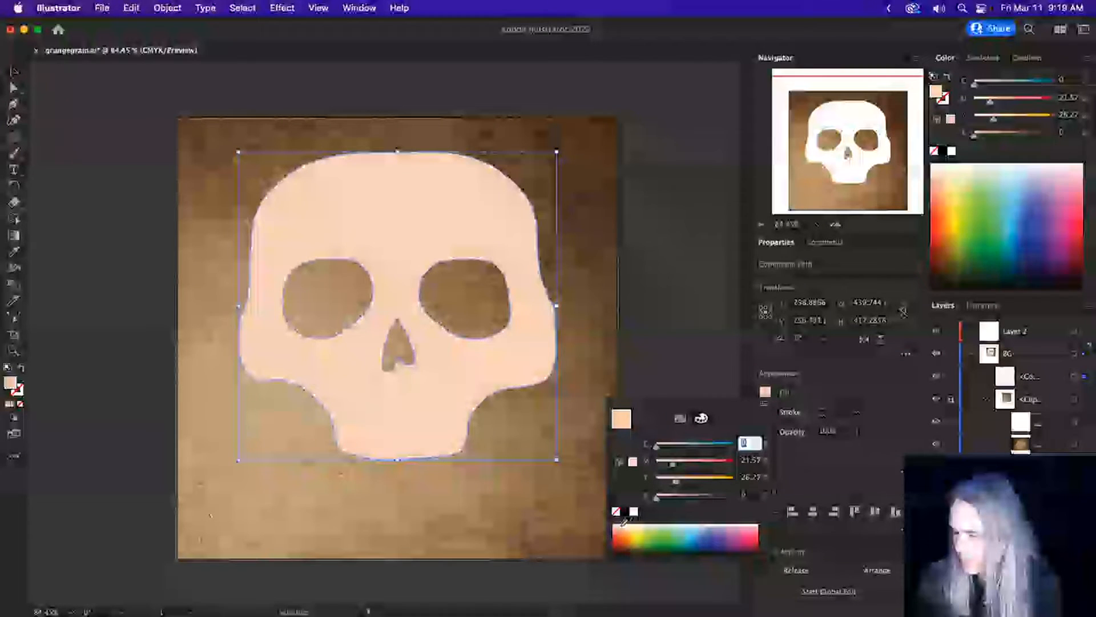
left_click(625, 524)
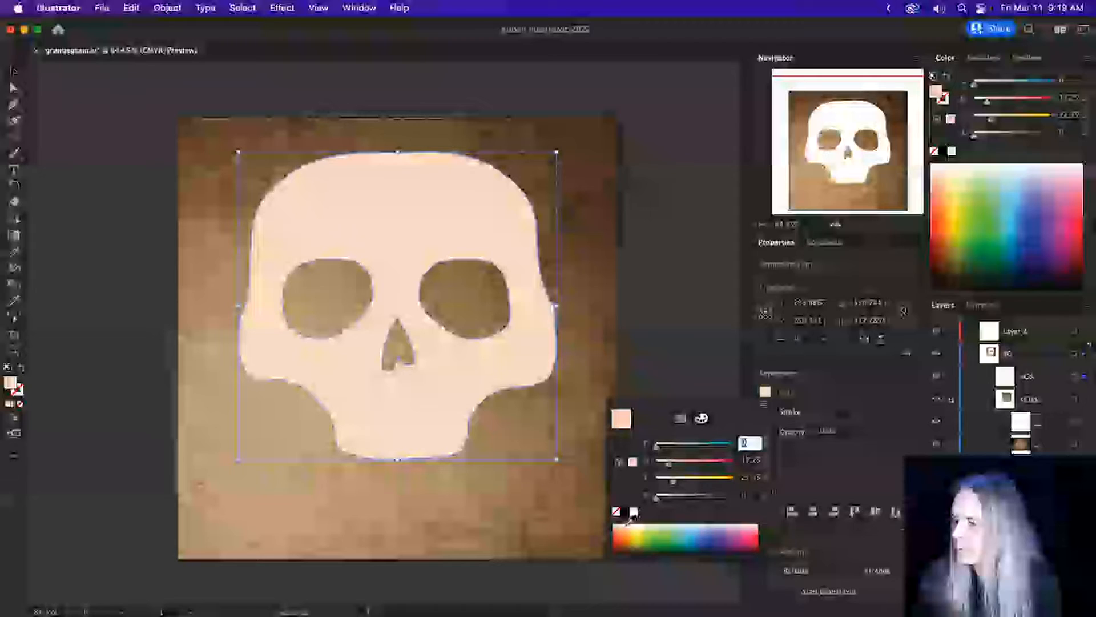
left_click(849, 380)
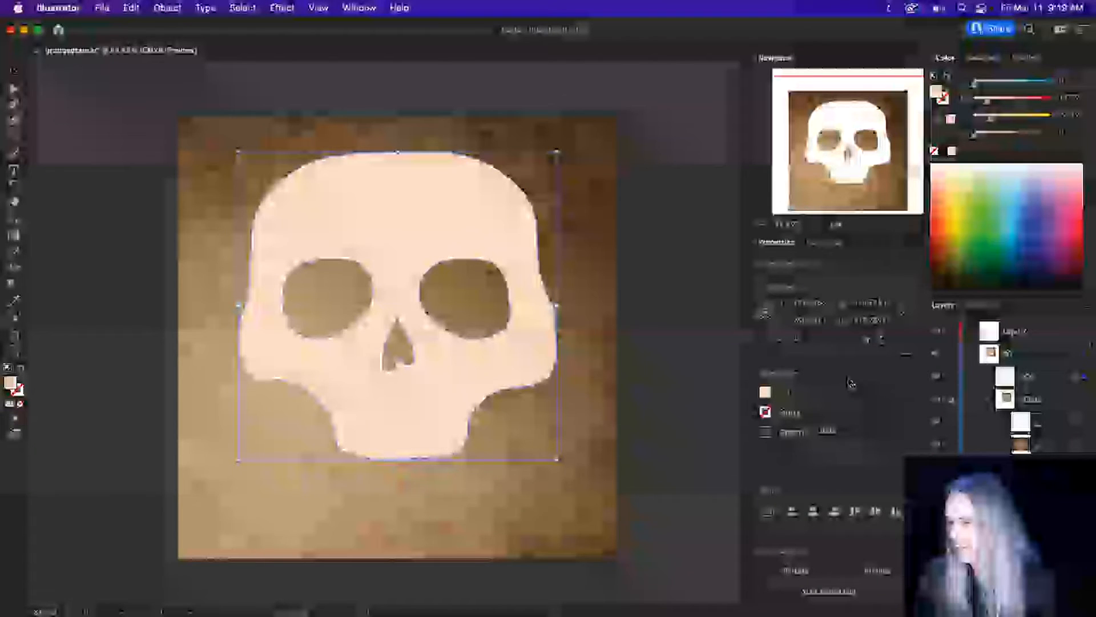